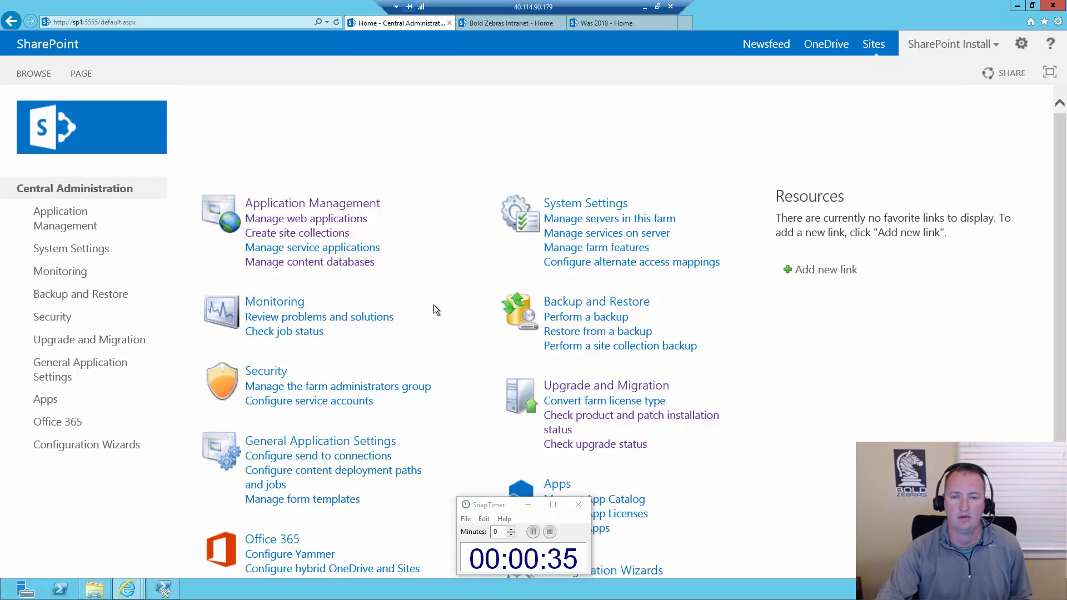
Review the farm's web applications and the list of all site collections under portal.contoso.com in Central Administration
click(350, 220)
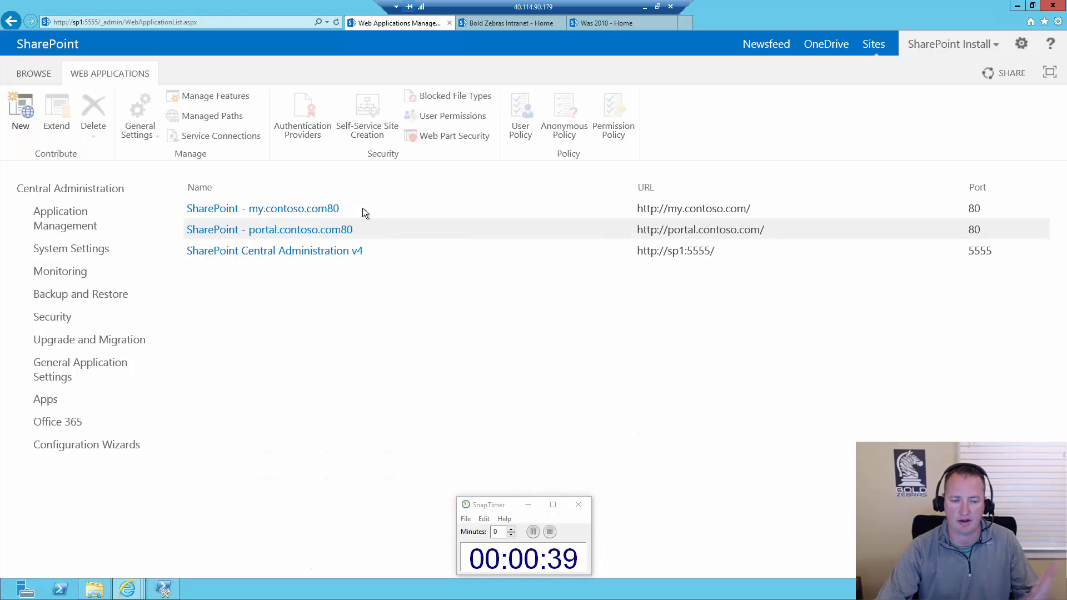
click(318, 233)
click(79, 231)
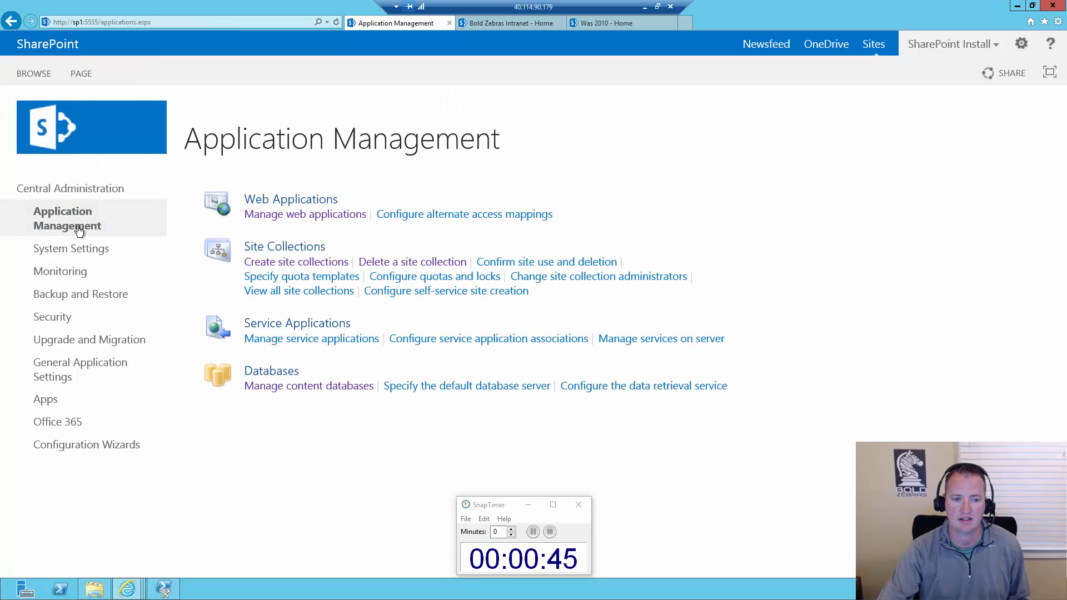
click(301, 295)
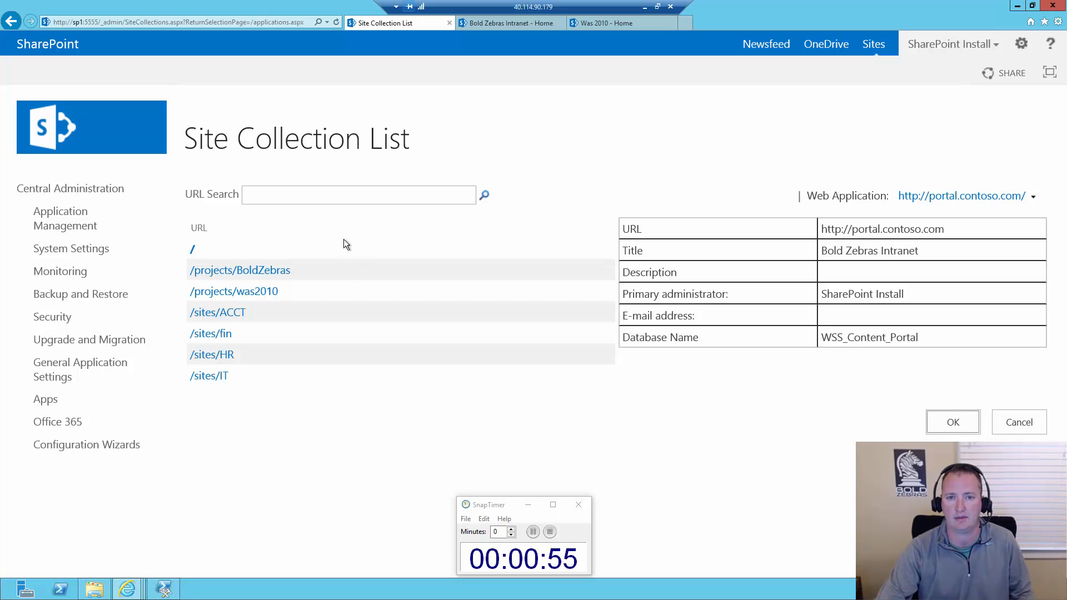
View the Bold Zebras Intranet and Was 2010 site home pages, and return to the site collection list
click(498, 24)
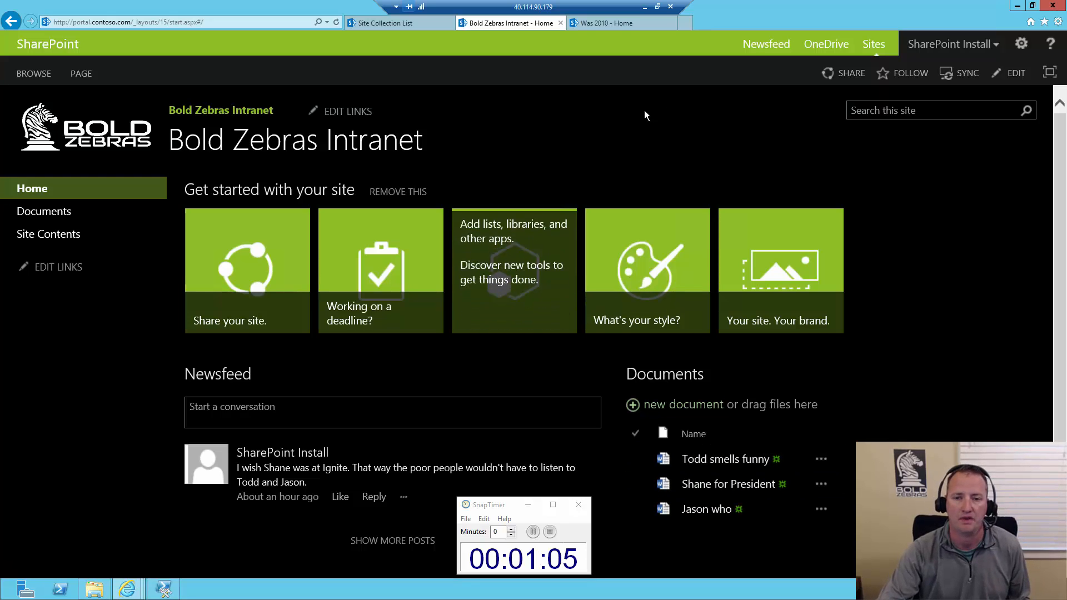
click(606, 22)
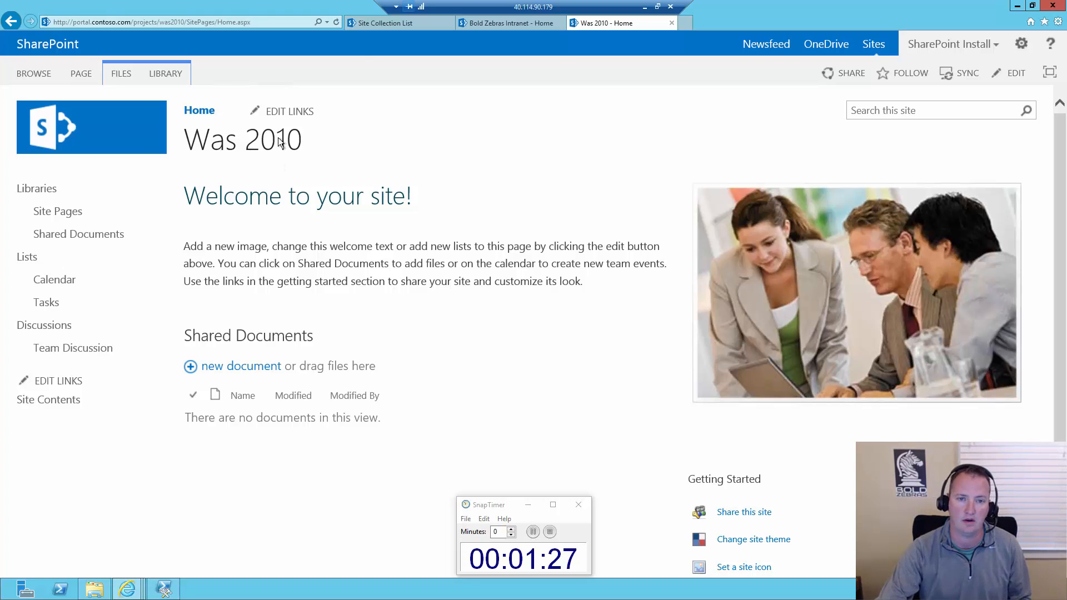
click(377, 23)
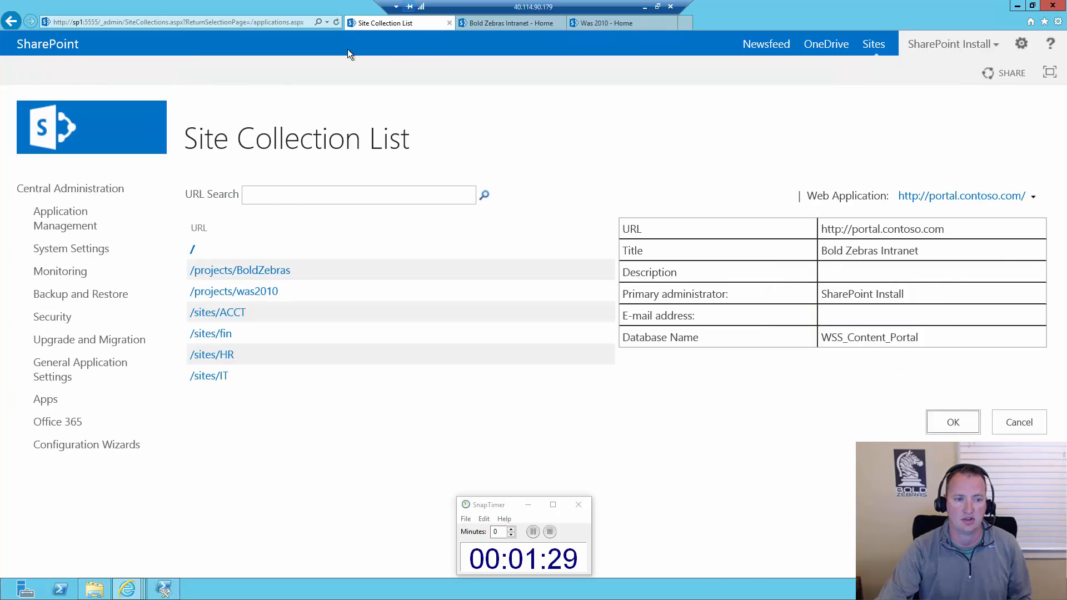
Check the managed paths defined for the portal.contoso.com web application, and close the dialog without changes
click(76, 227)
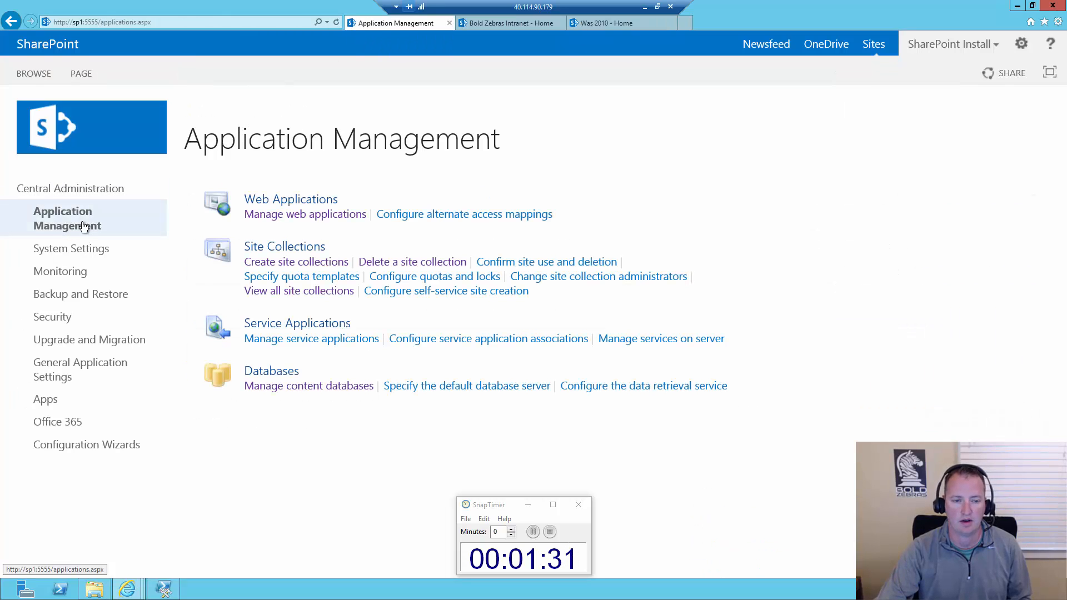
click(338, 216)
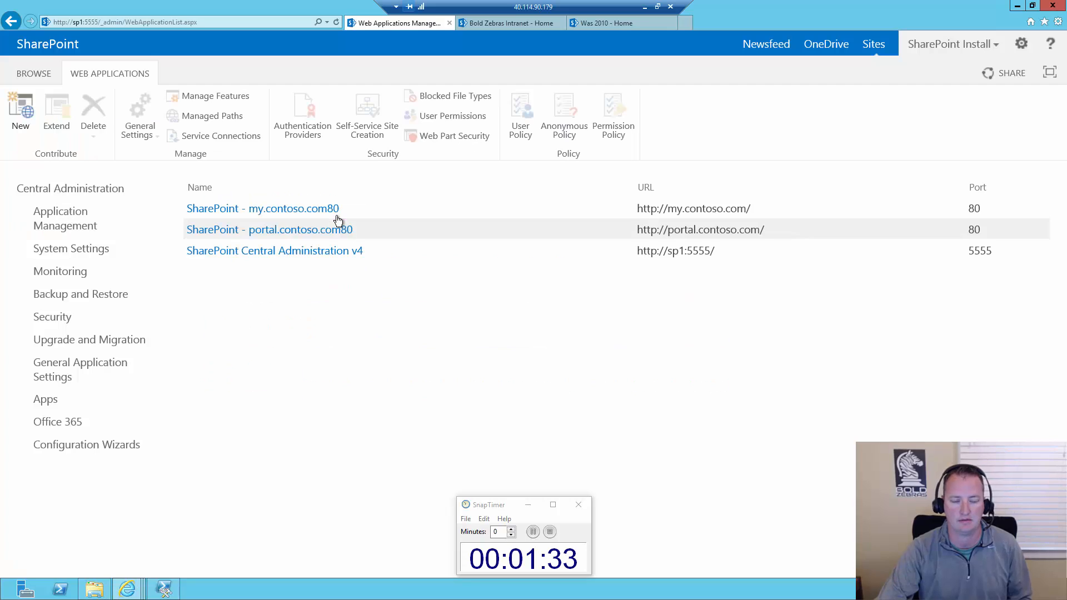
click(369, 230)
click(234, 118)
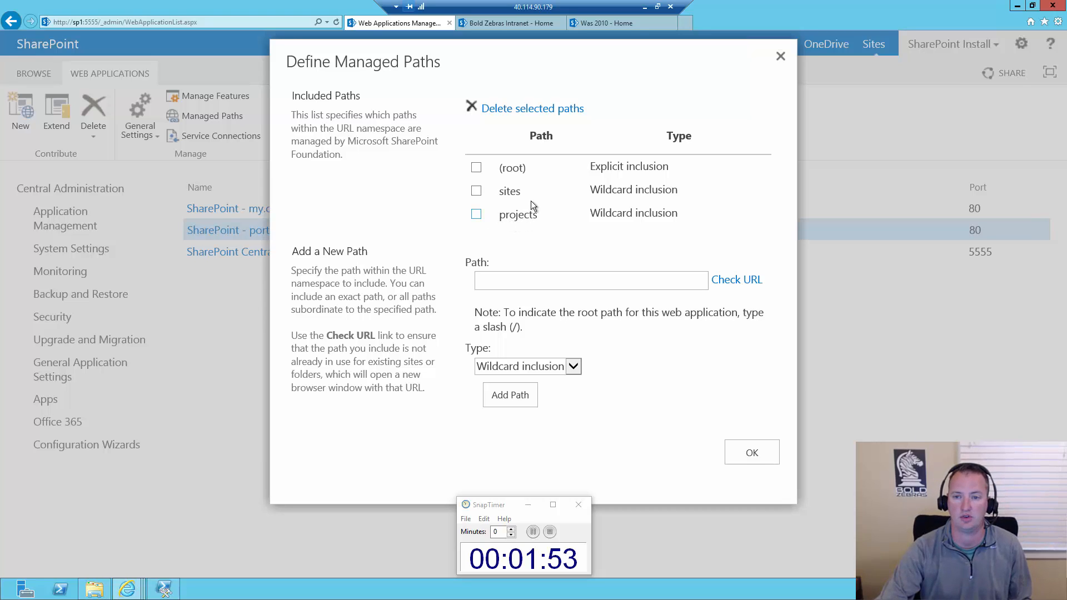
click(780, 58)
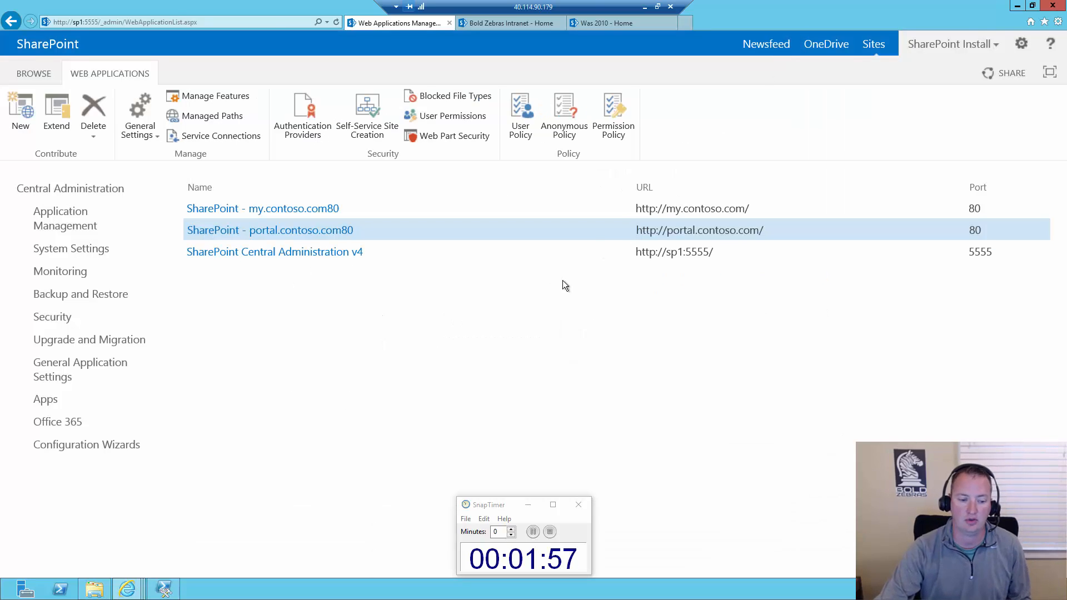
Switch to the SQL2013 server, start a database backup of WSS_Content_Portal, and remove the existing backup destination
click(644, 7)
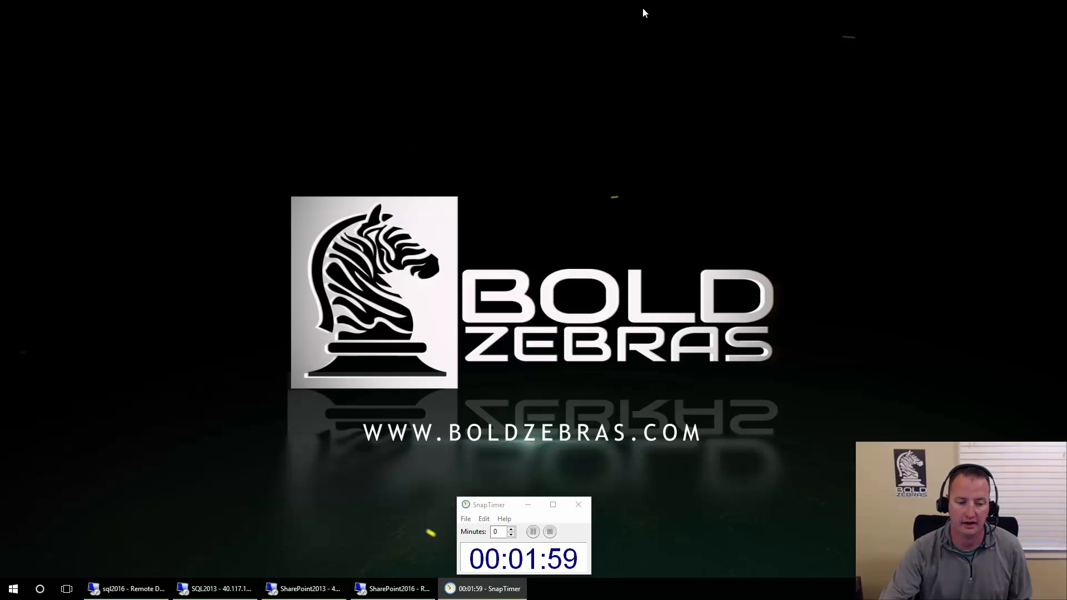
click(208, 594)
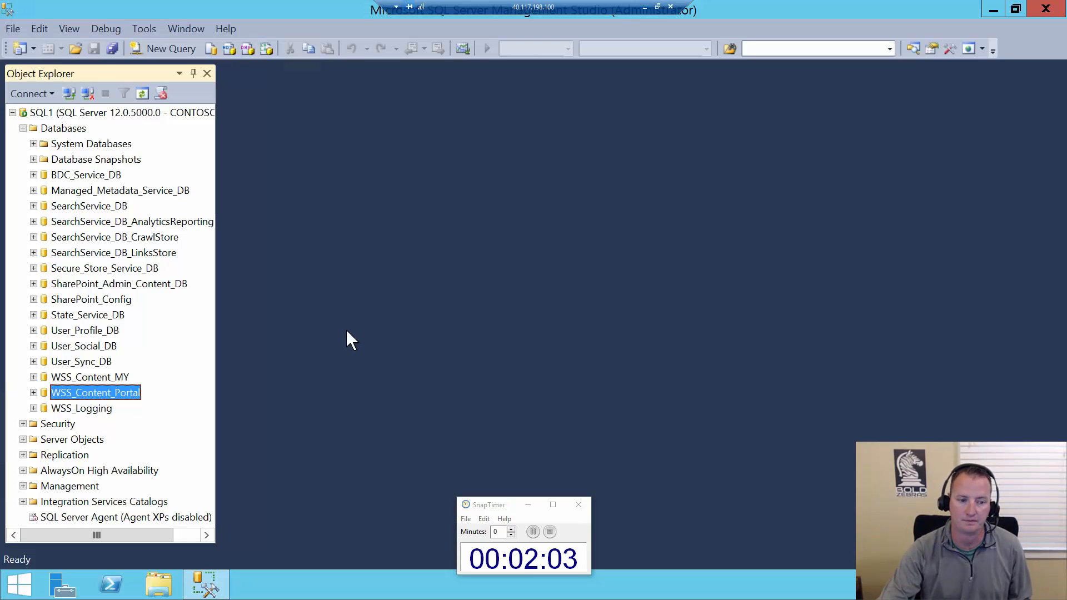
right_click(131, 396)
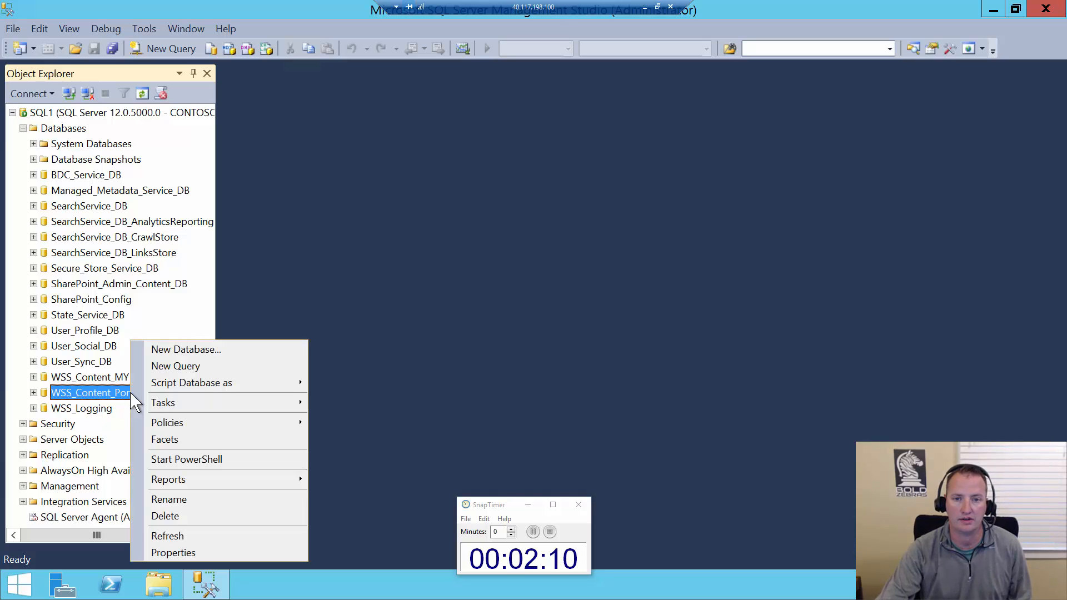
mouse_move(216, 427)
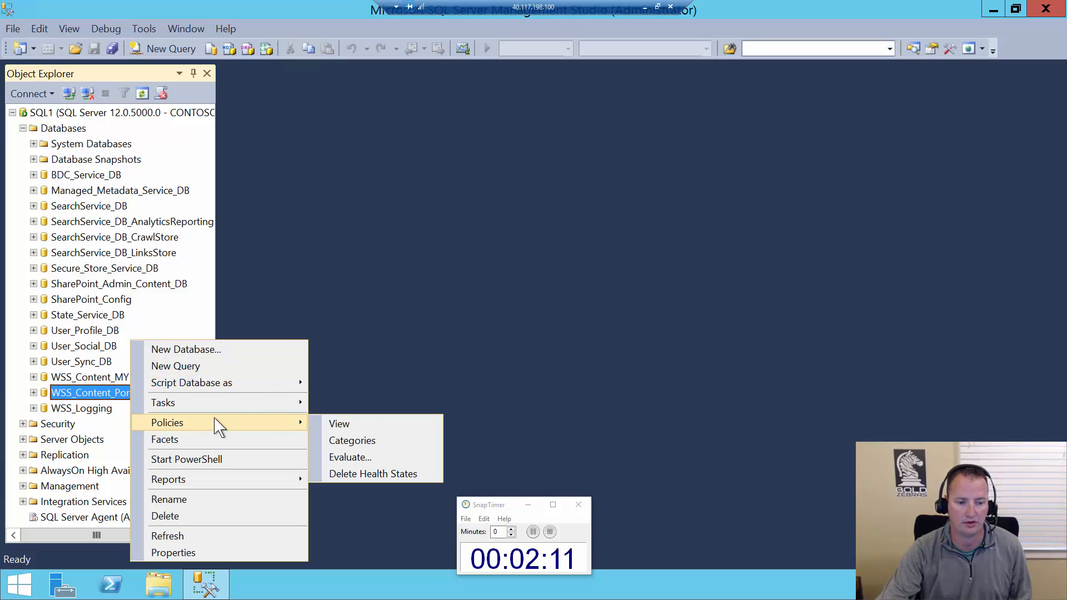
mouse_move(245, 411)
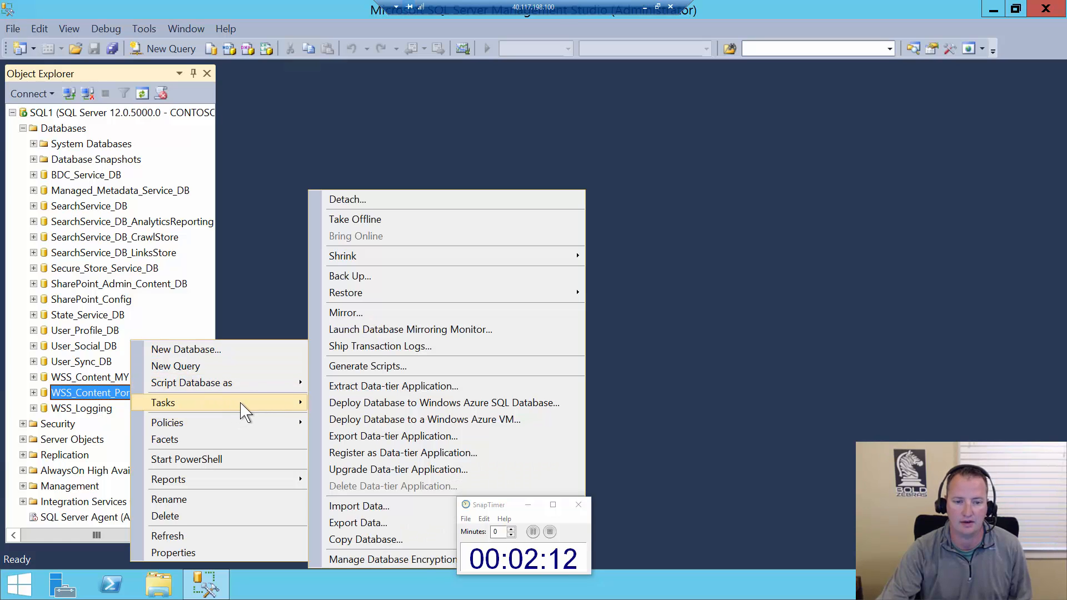
click(362, 277)
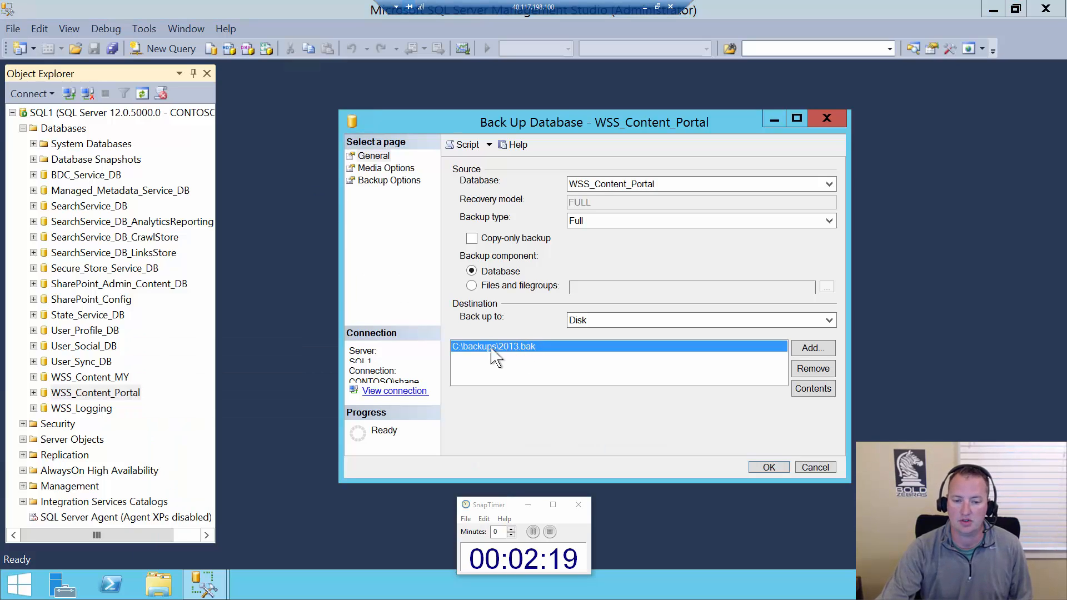
click(806, 372)
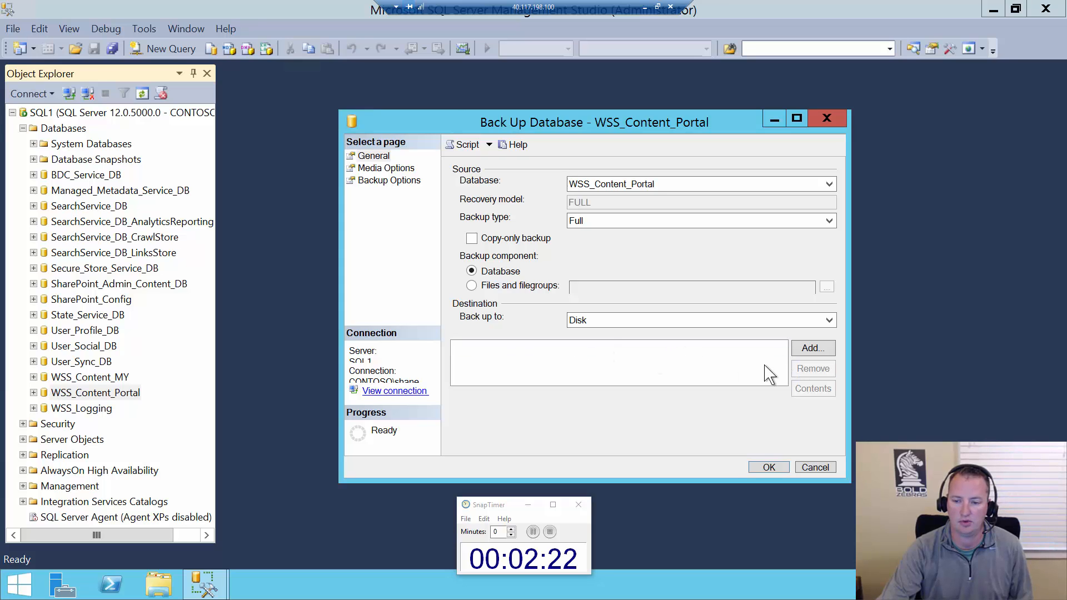
Add C:\backups\2013.bak as the disk destination and run the full backup of WSS_Content_Portal
click(812, 350)
click(692, 294)
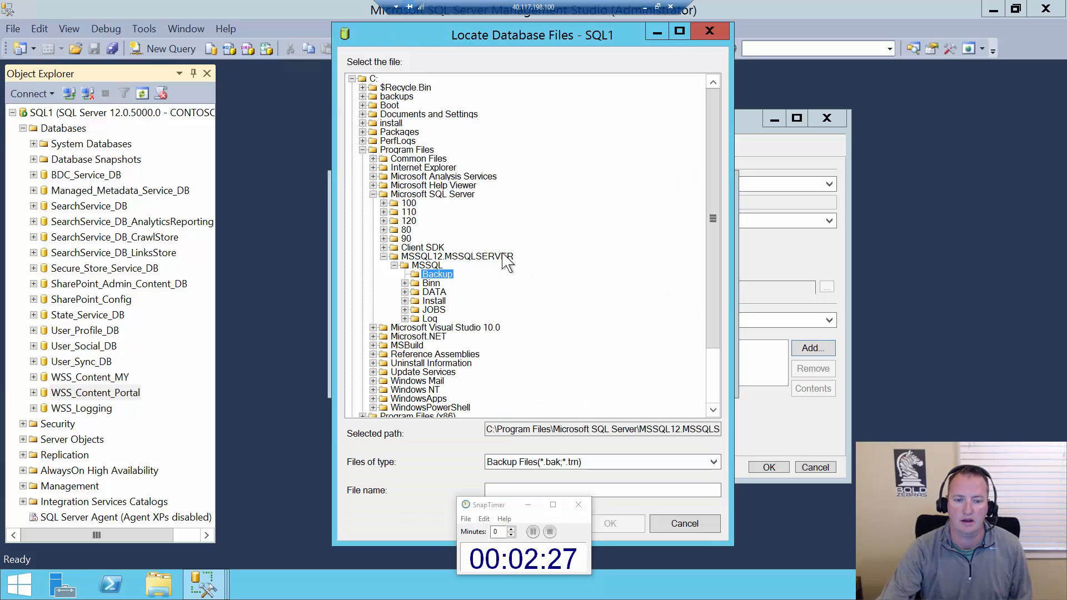
double_click(395, 98)
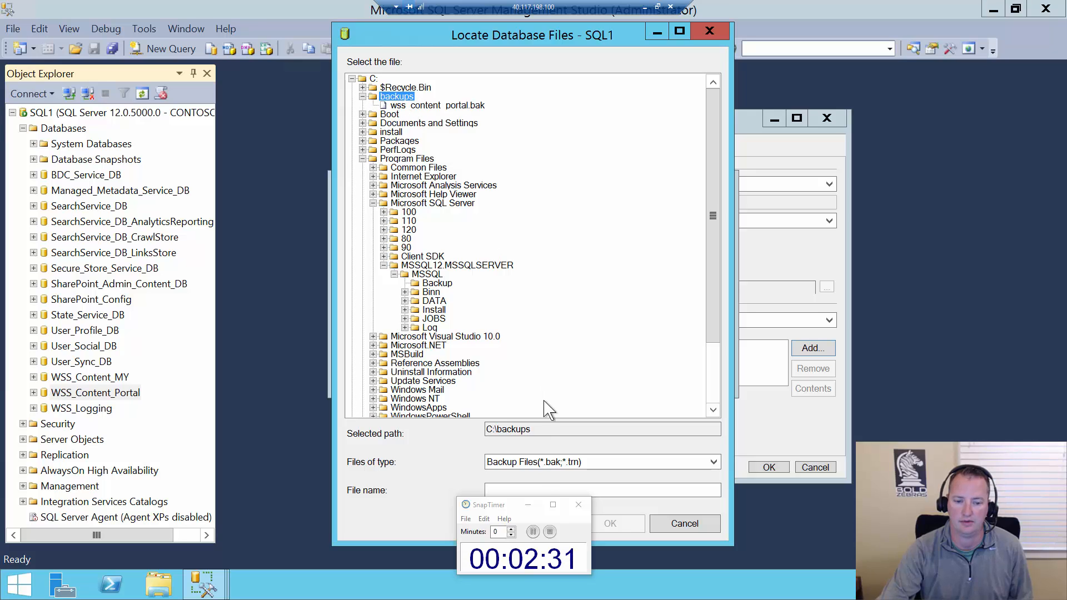
click(547, 490)
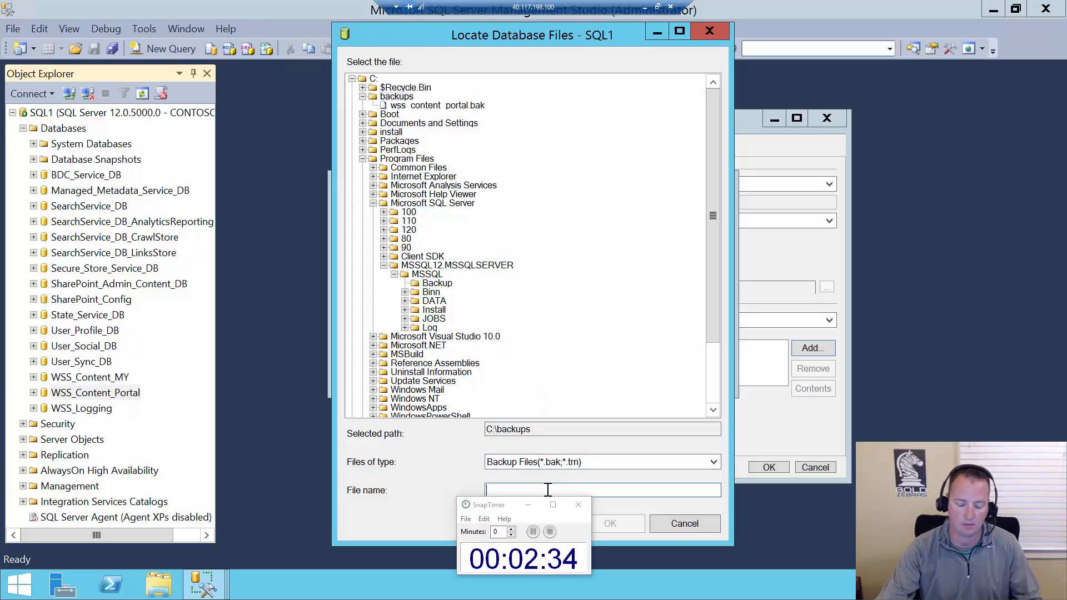
text(2013)
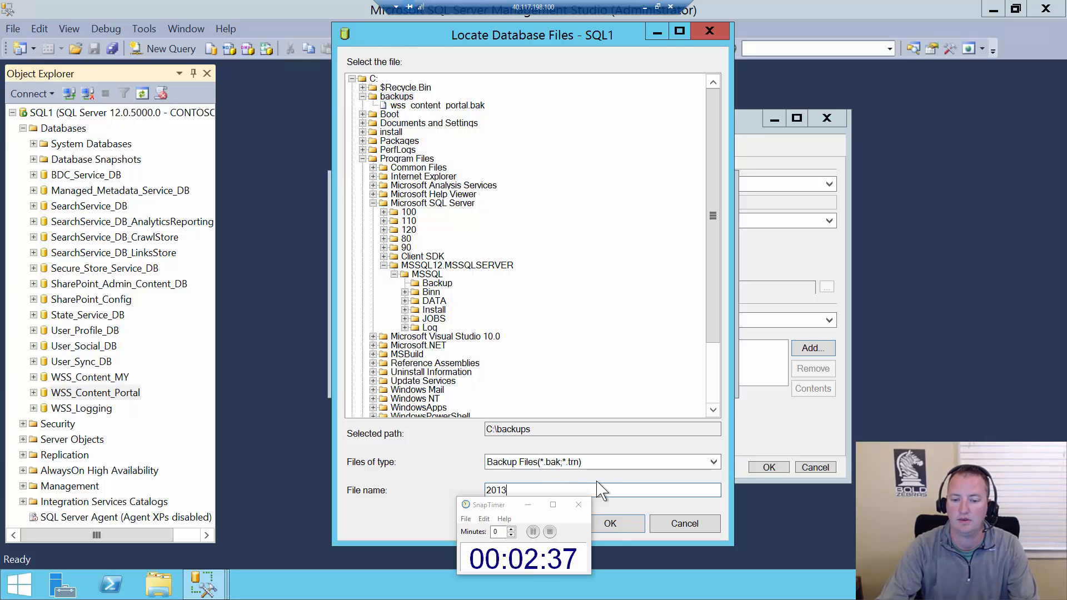
click(611, 524)
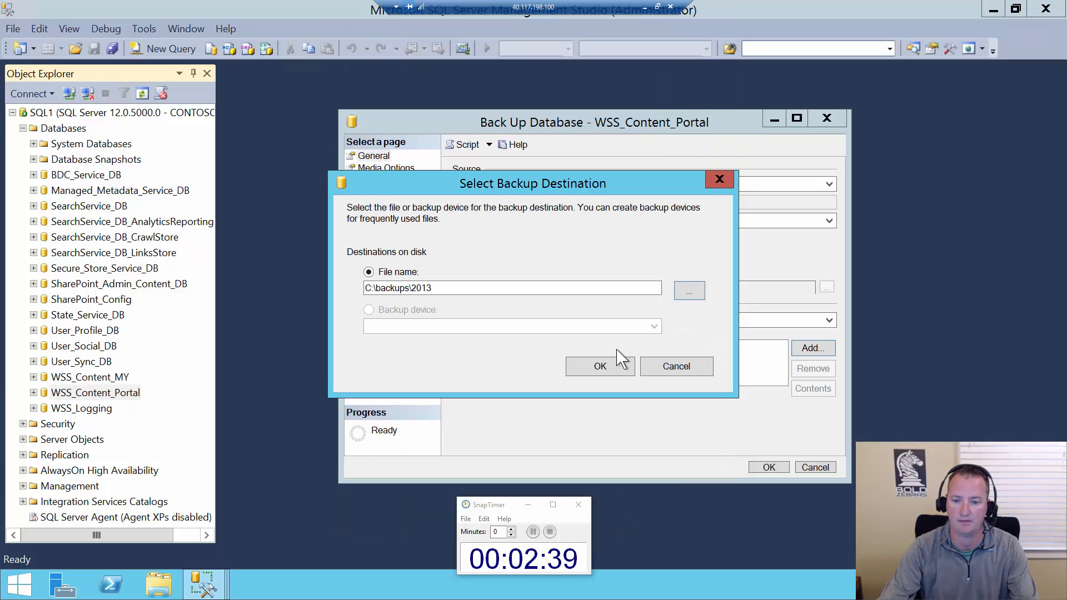
click(467, 290)
text(.bak)
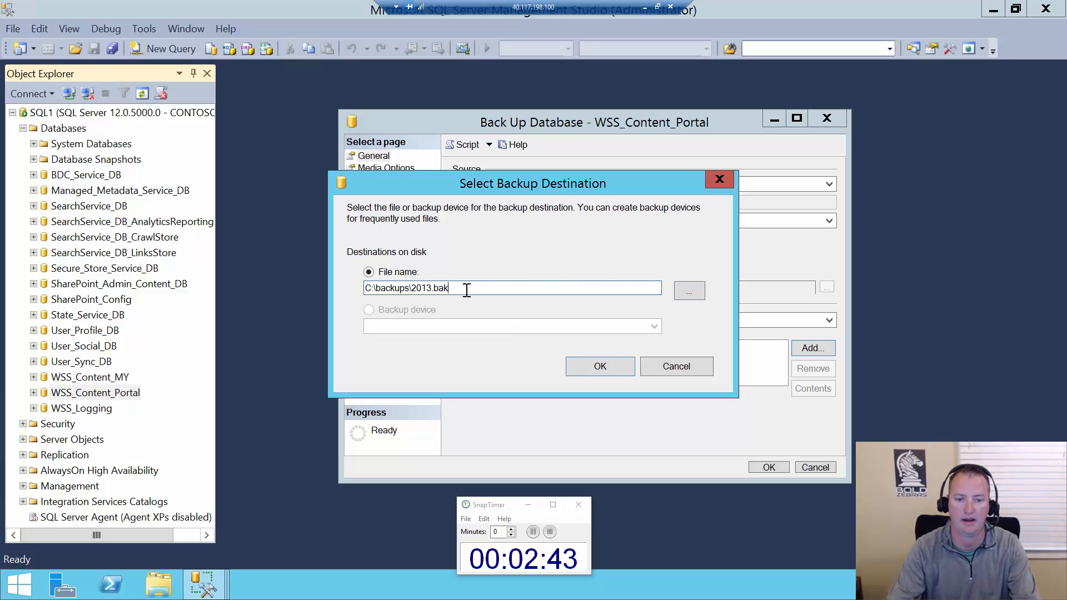
click(606, 375)
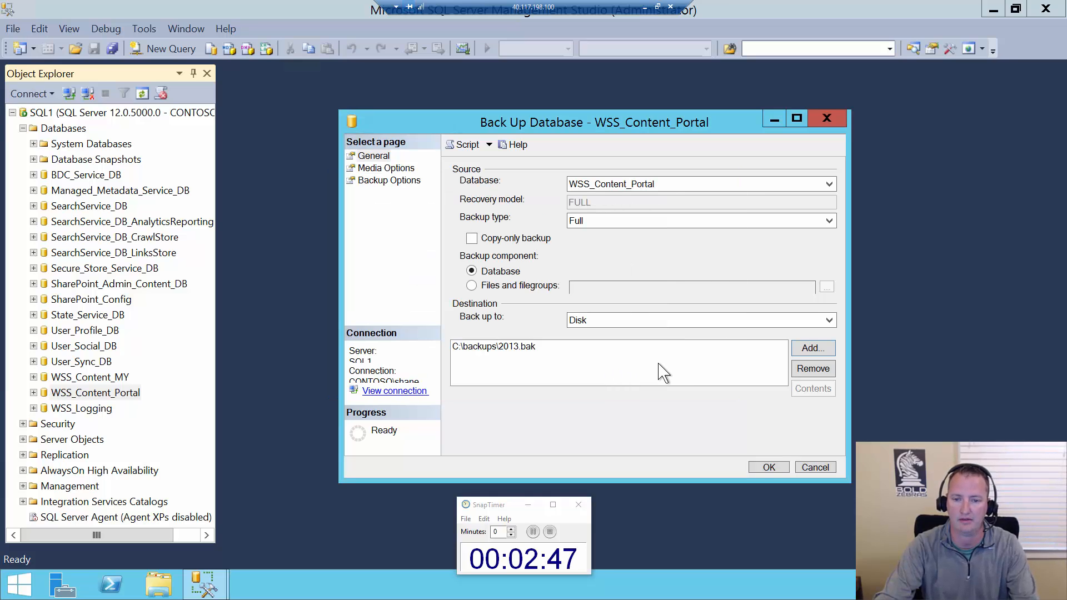
click(769, 467)
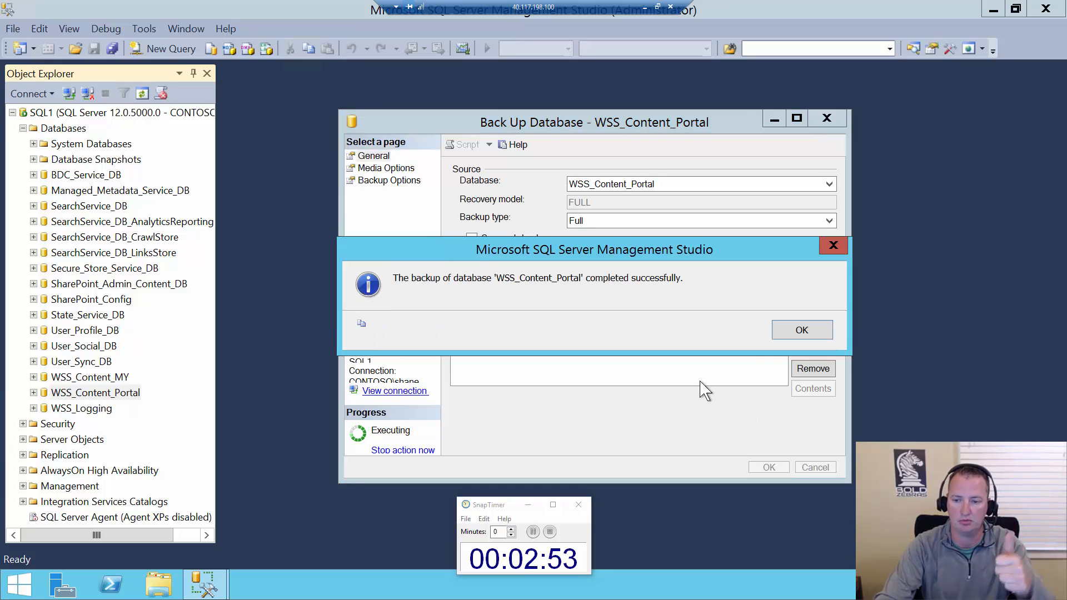
click(793, 340)
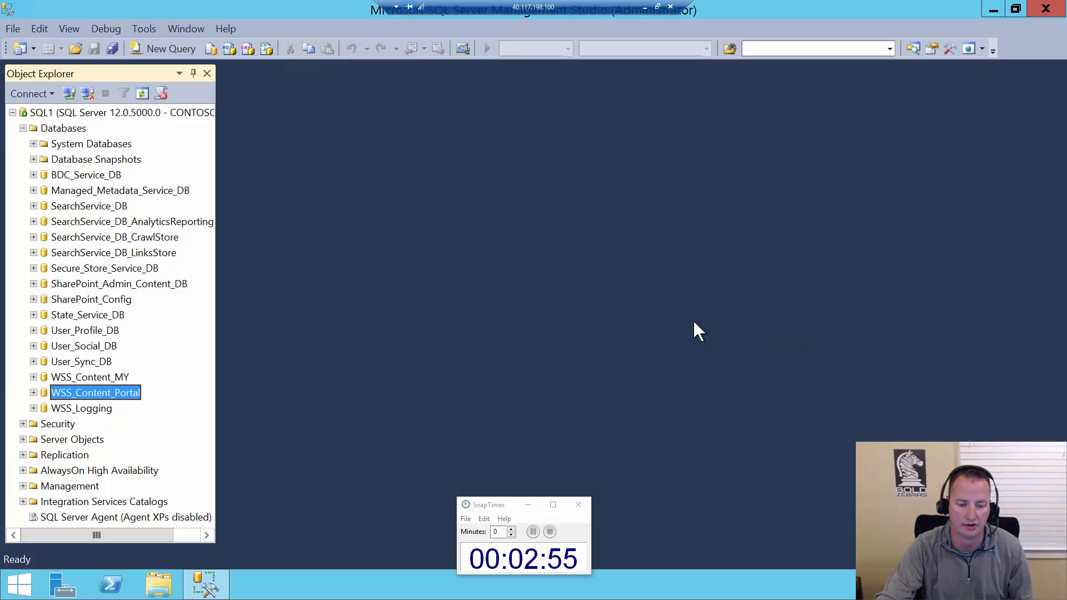
Copy the 2013.bak file from the C:\backups folder in File Explorer
click(159, 584)
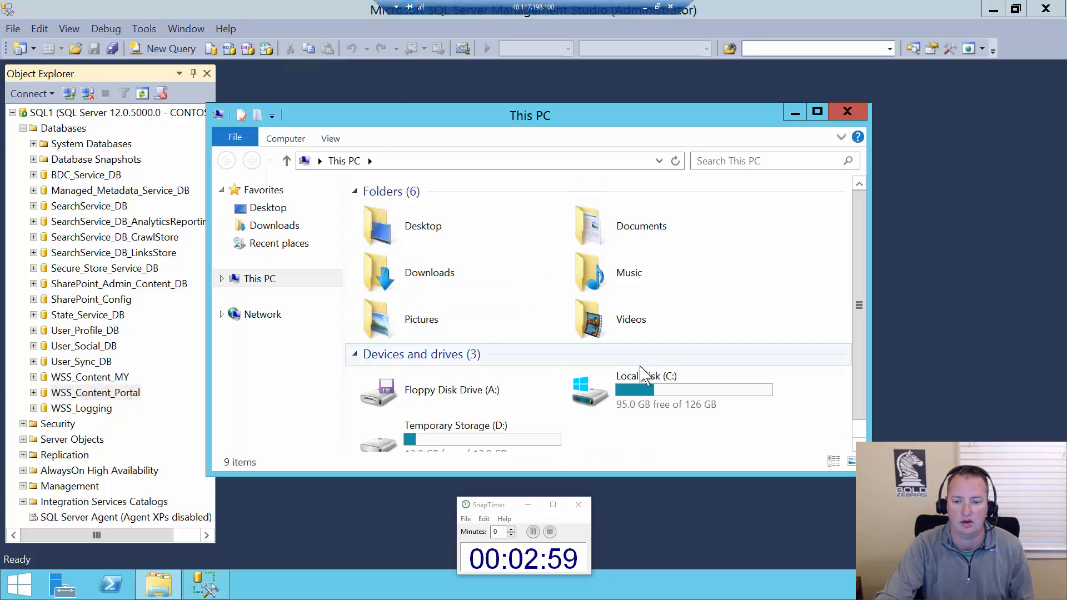
double_click(645, 388)
double_click(384, 213)
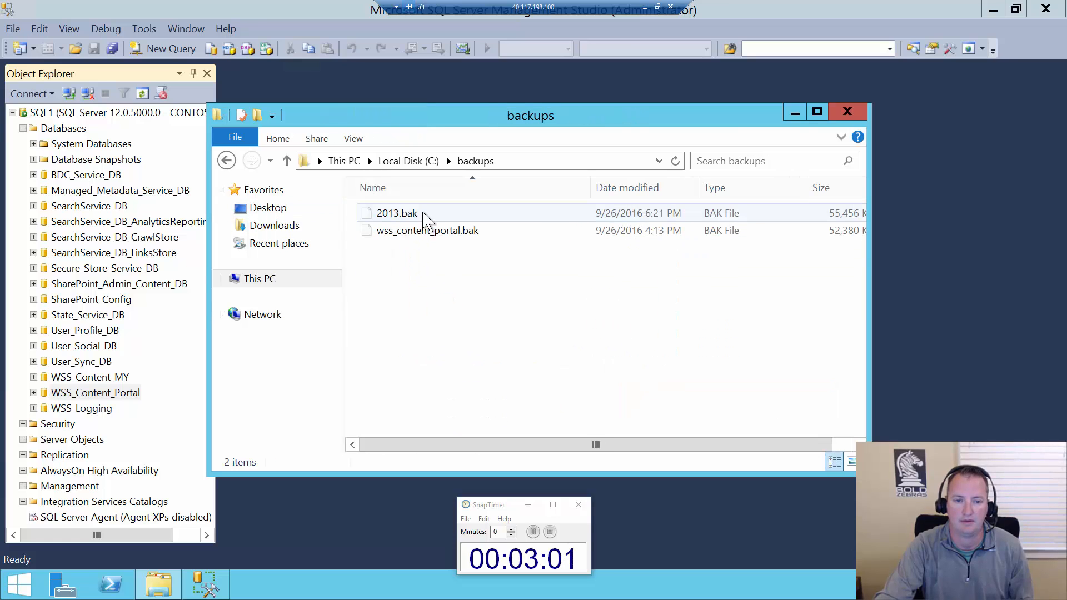
click(404, 217)
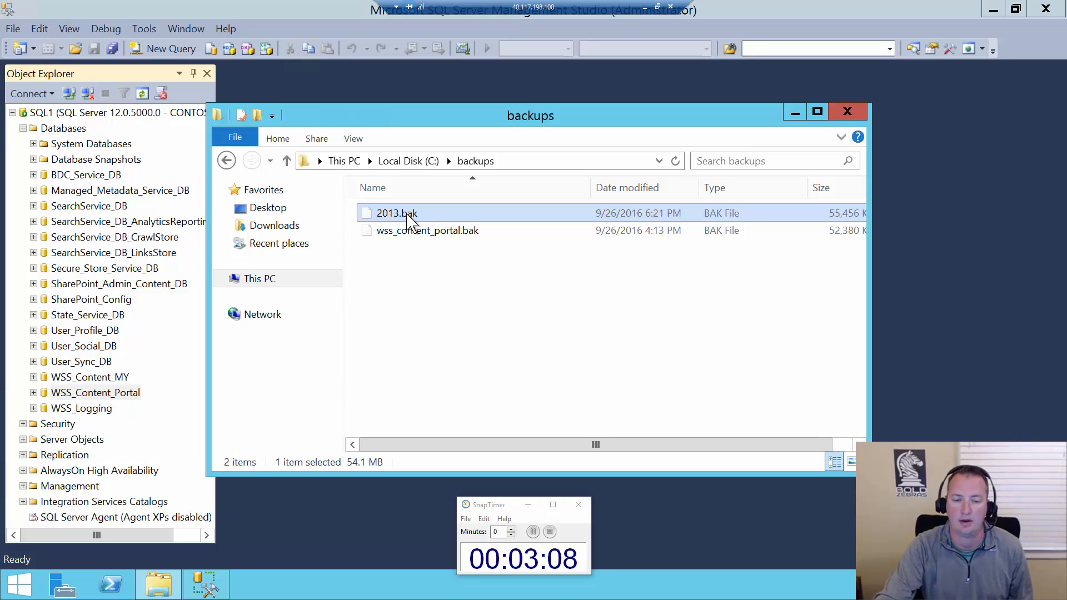
right_click(407, 214)
click(333, 300)
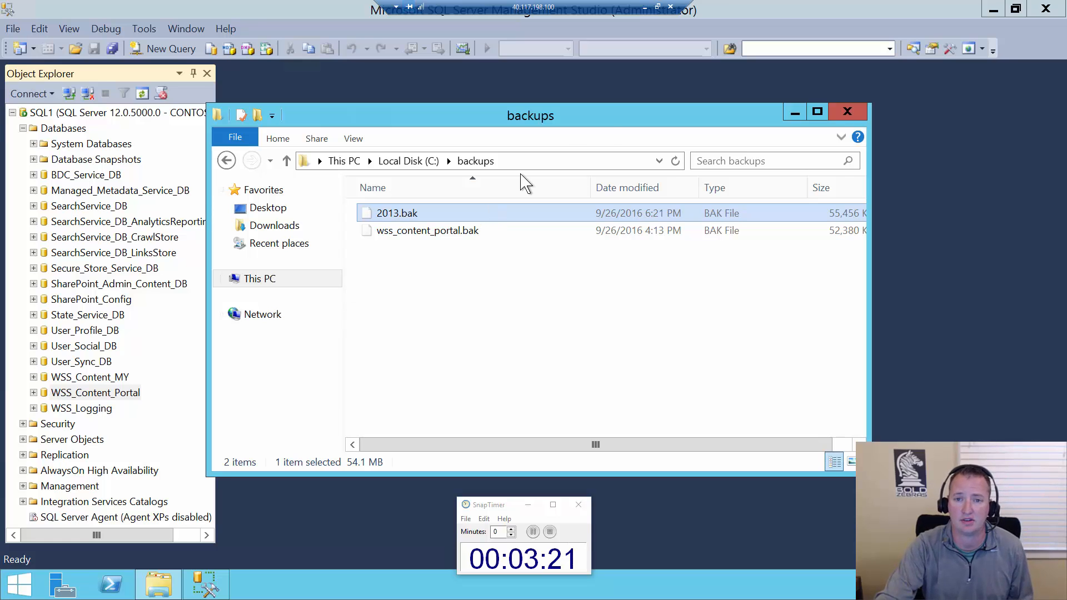
Switch to the sql2016 server and open its C:\restore folder in File Explorer
click(646, 9)
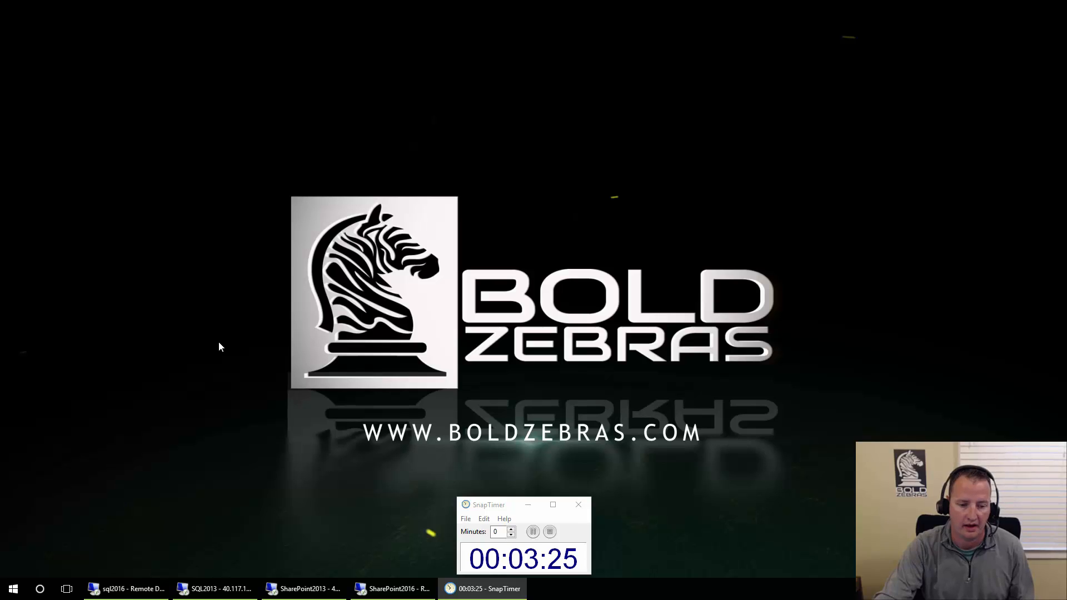
click(134, 591)
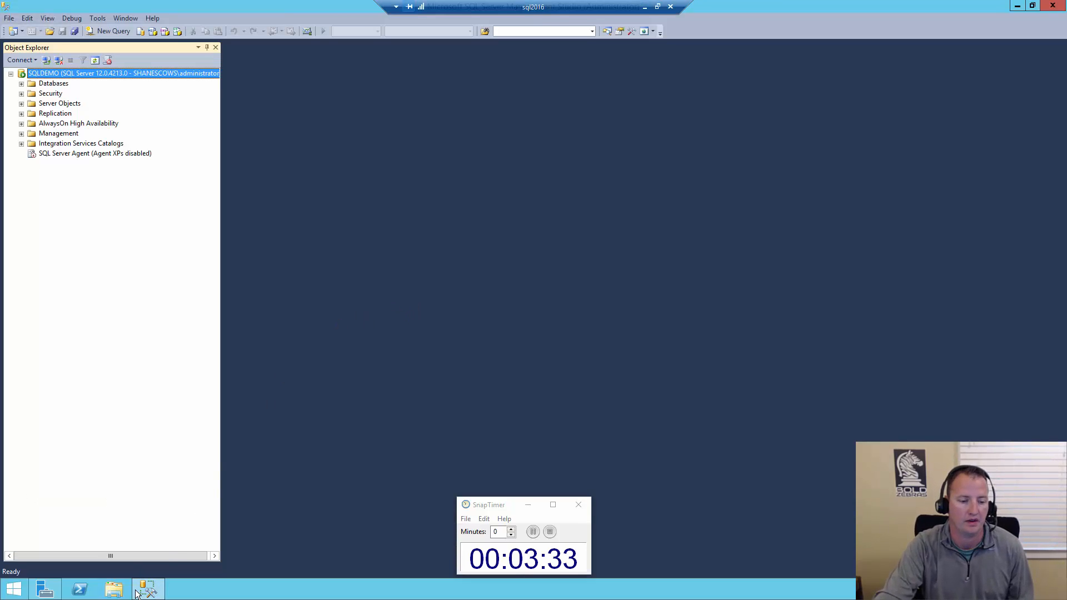
click(114, 590)
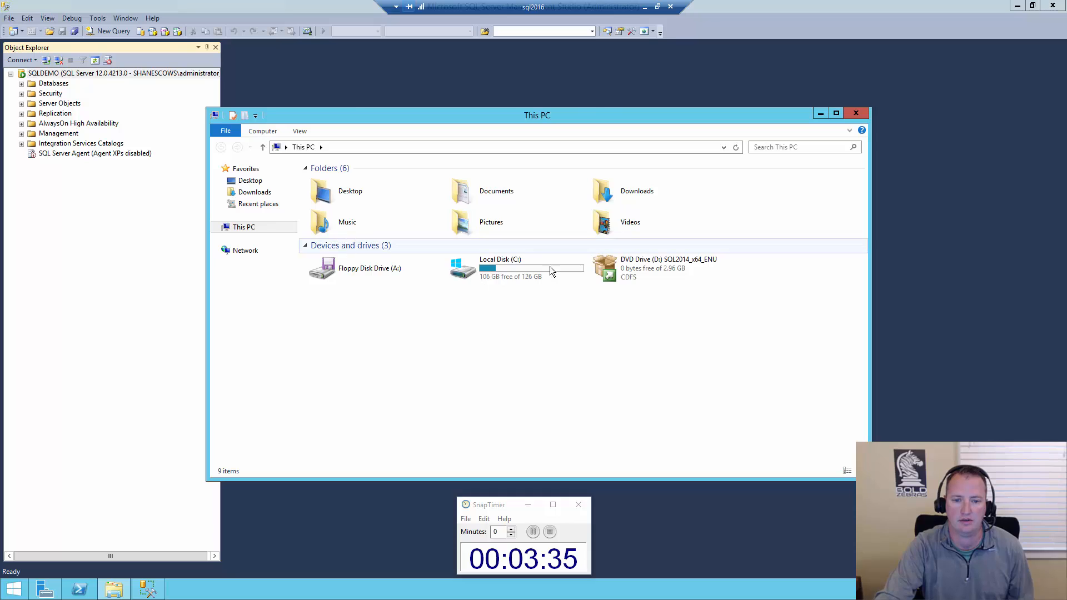
double_click(549, 271)
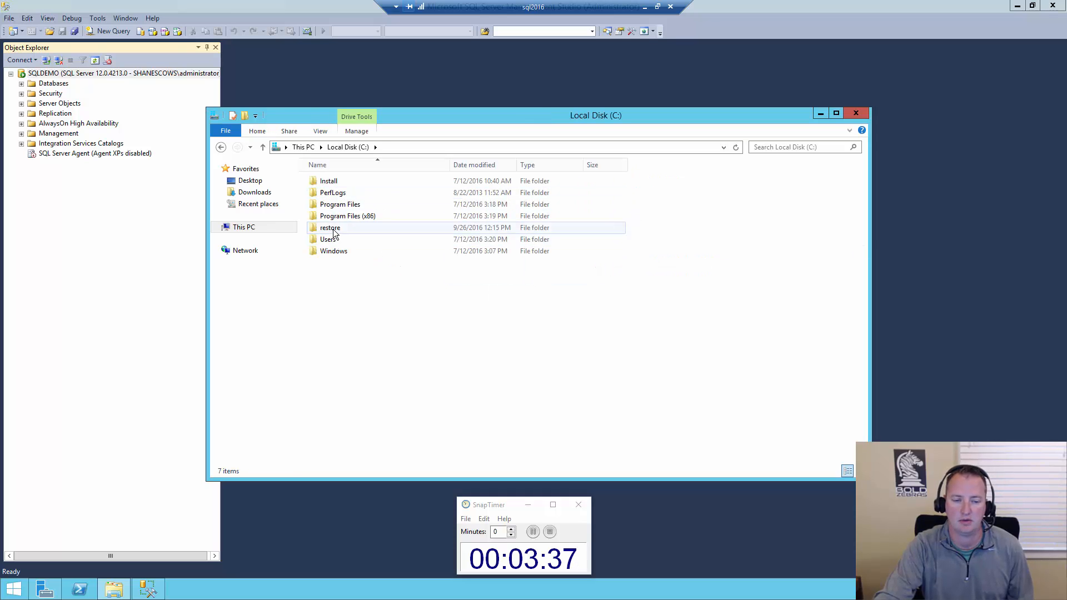
double_click(332, 228)
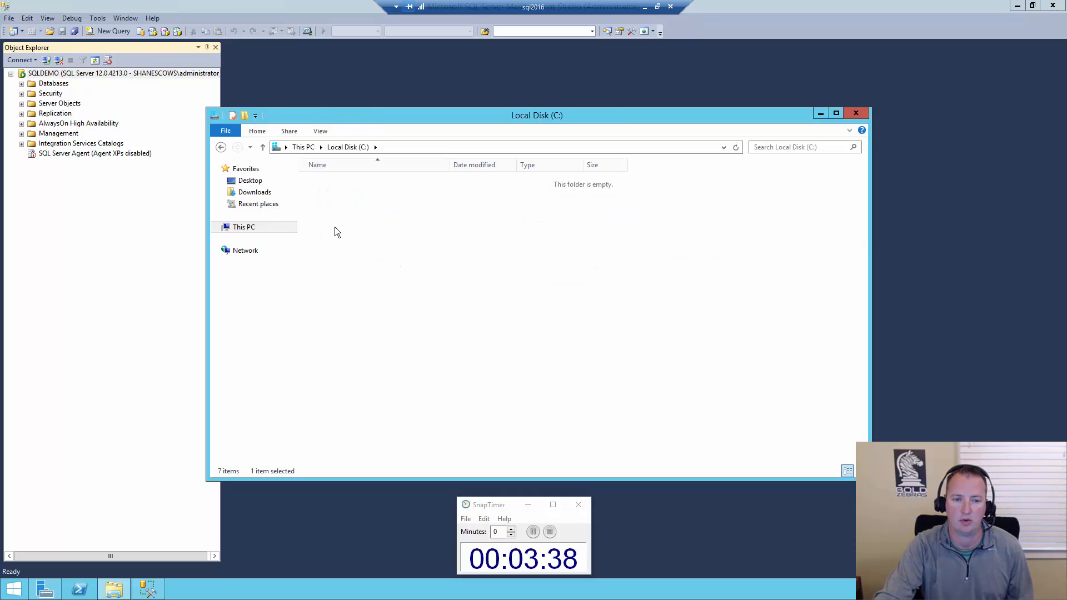
Paste the copied 2013.bak file into the C:\restore folder and return to SQL Server Management Studio
right_click(384, 252)
click(444, 321)
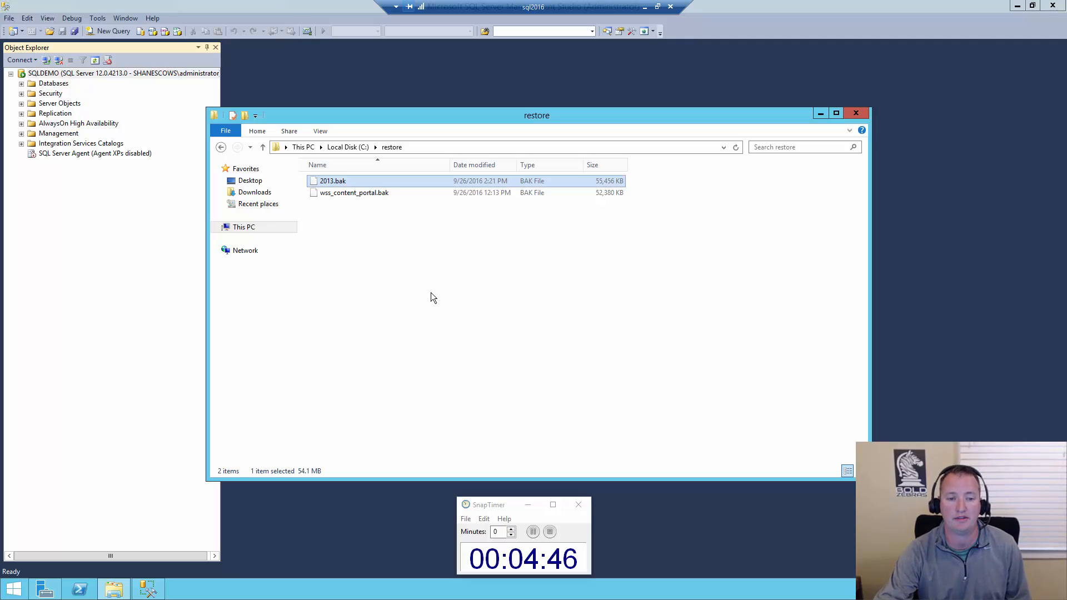
click(344, 84)
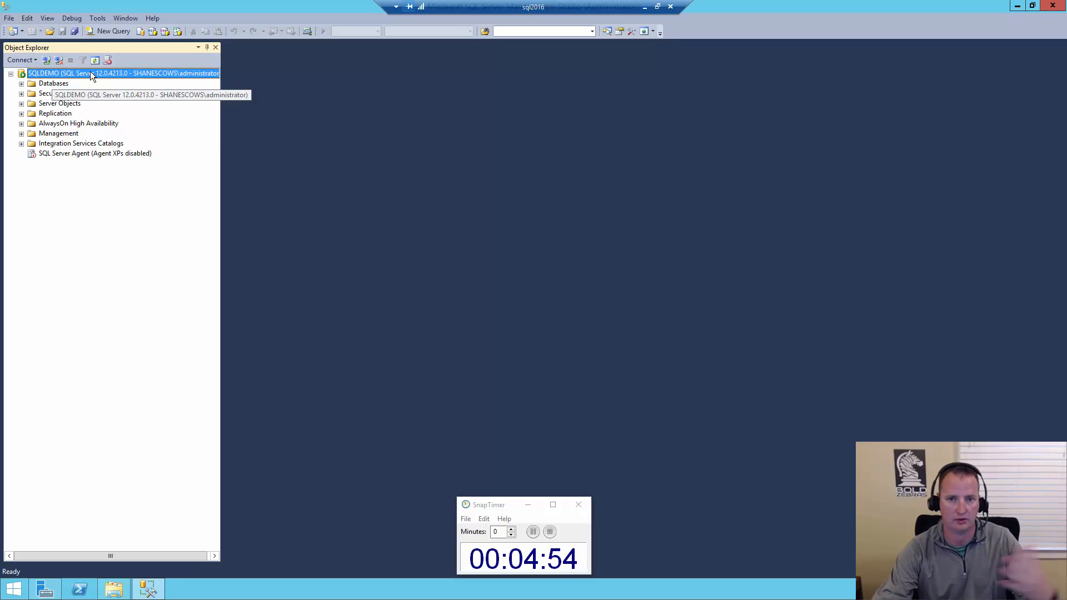
Start a database restore on SQLDEMO with a device as the source and open its backup device selection
click(57, 83)
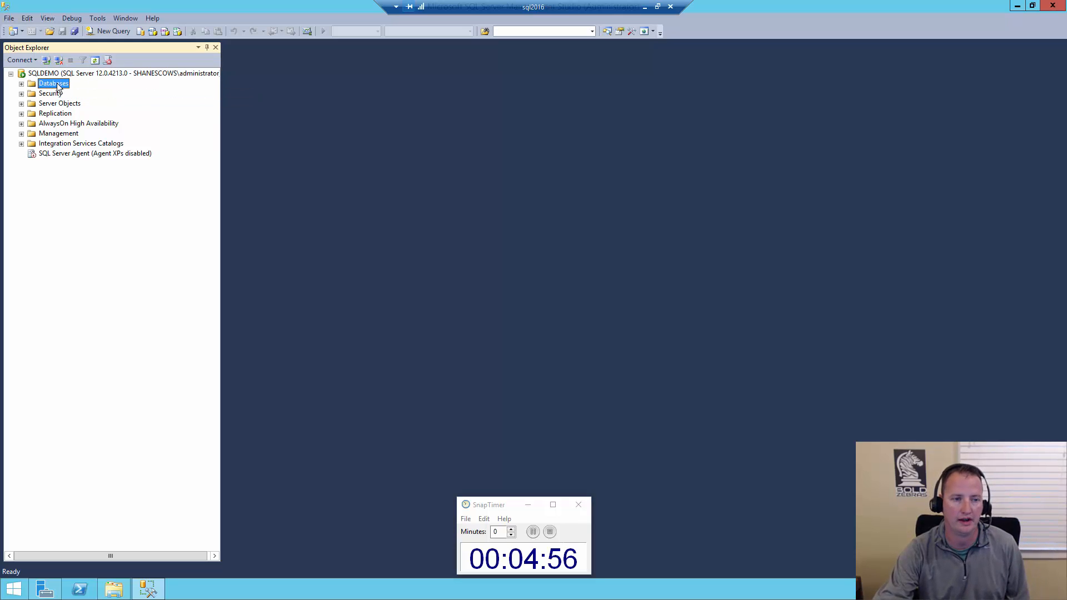
right_click(54, 84)
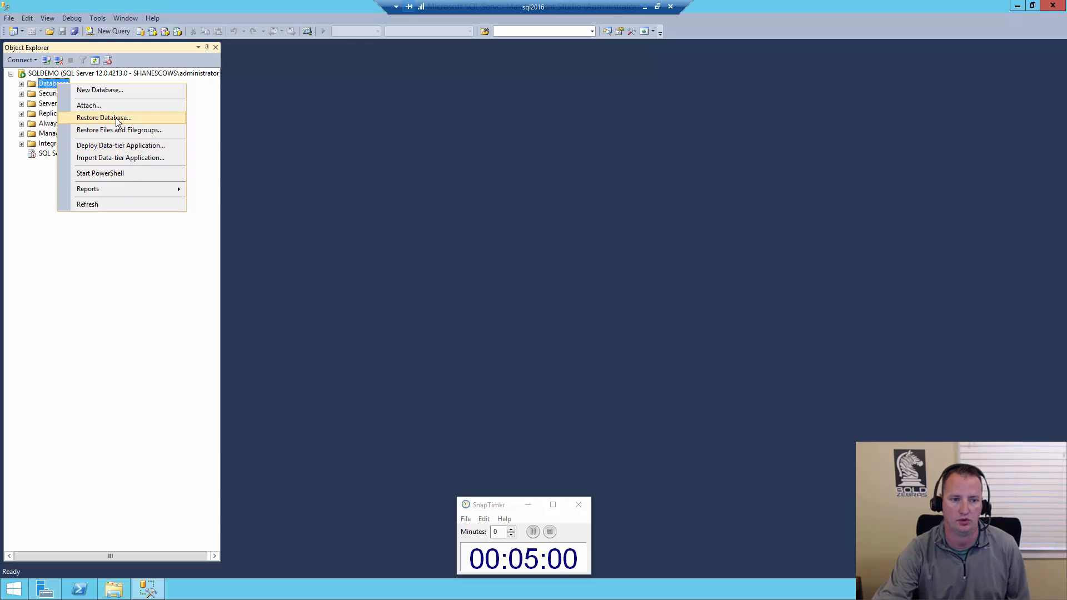
click(115, 118)
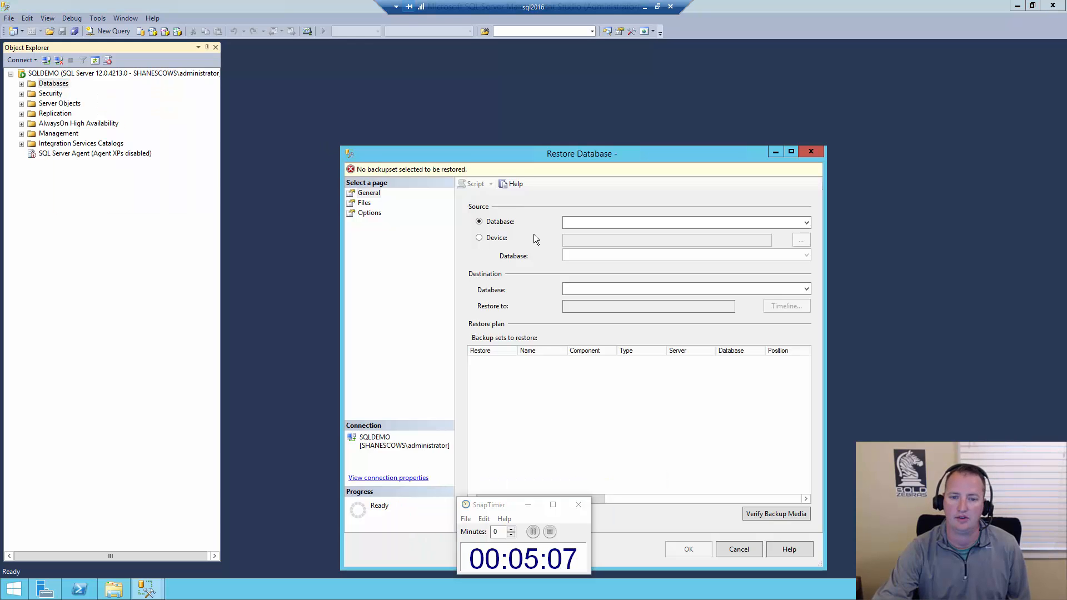
click(481, 239)
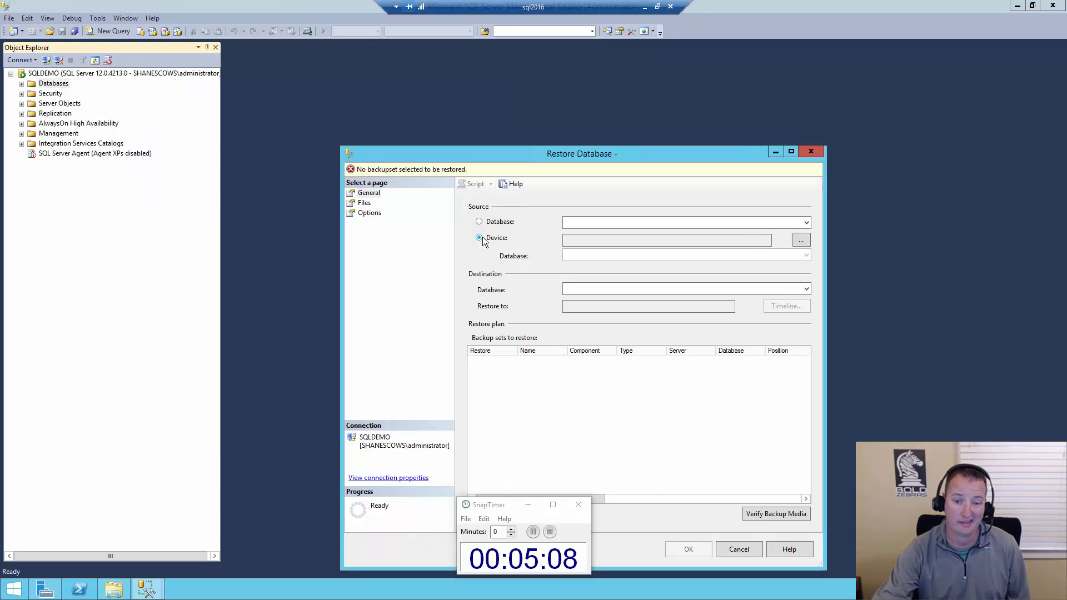
click(801, 241)
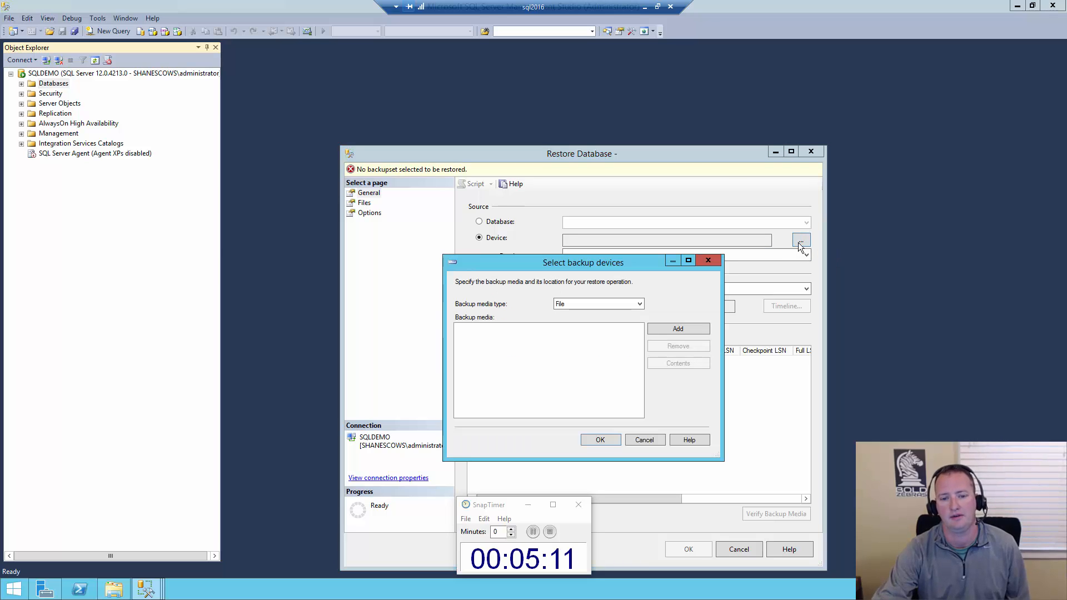
Add C:\restore\2013.bak as the backup media for the restore
click(679, 329)
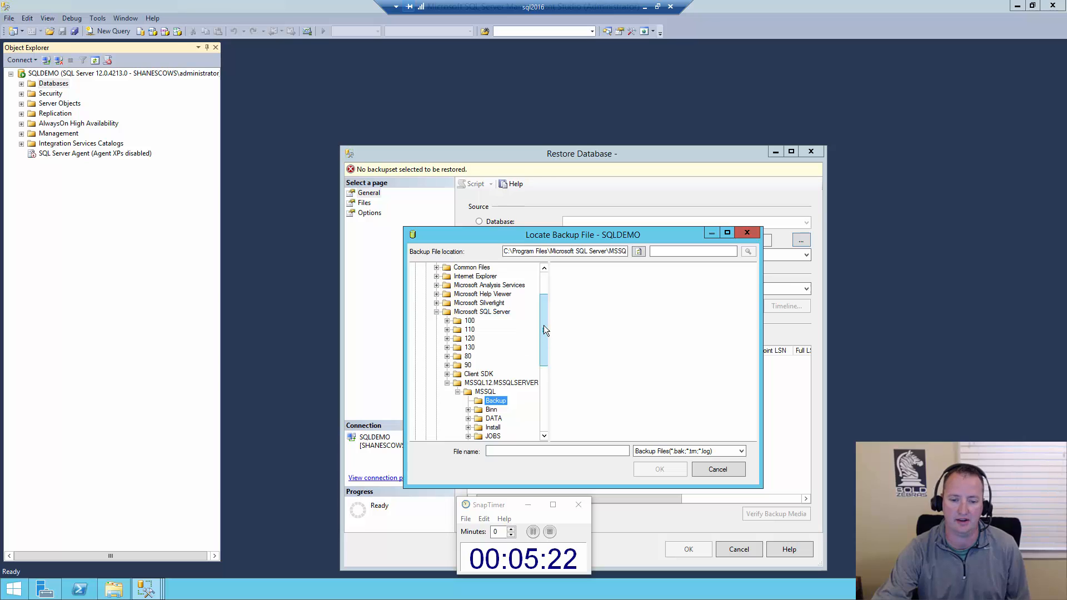
drag(543, 332, 542, 409)
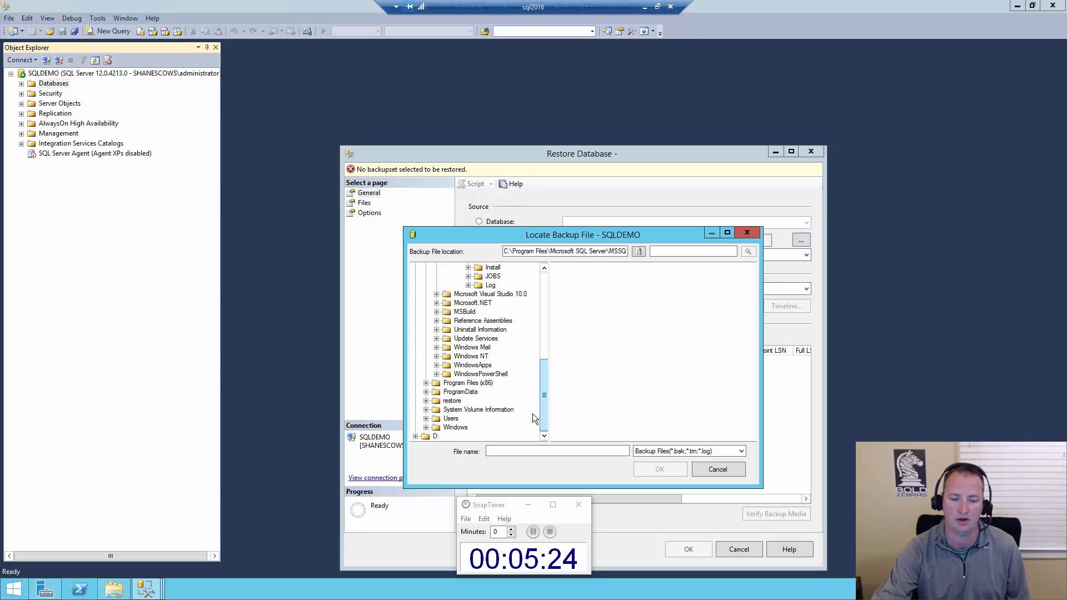
click(451, 401)
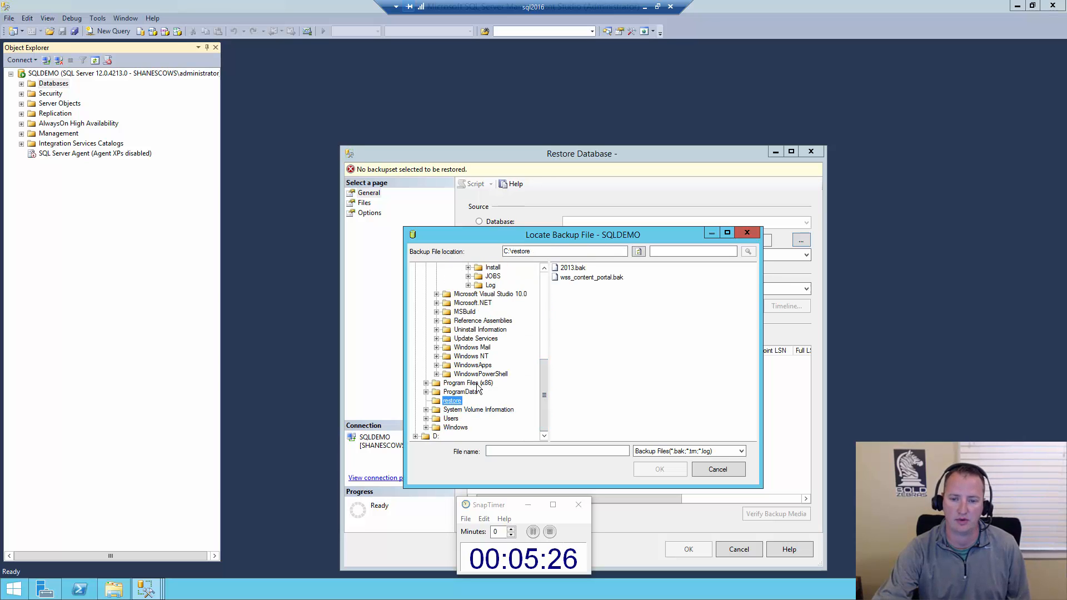
double_click(575, 269)
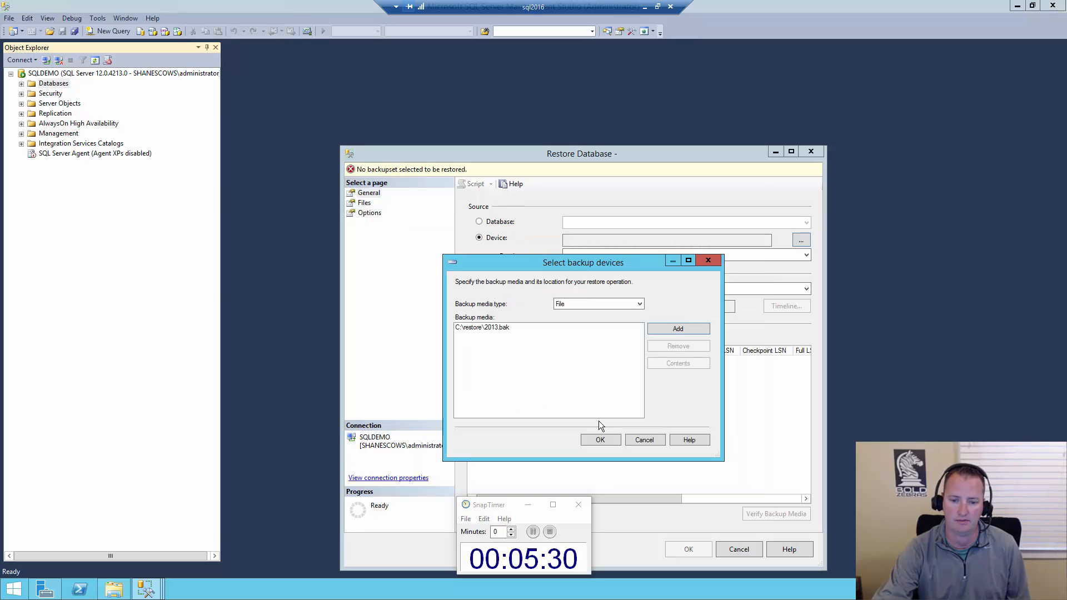
click(601, 439)
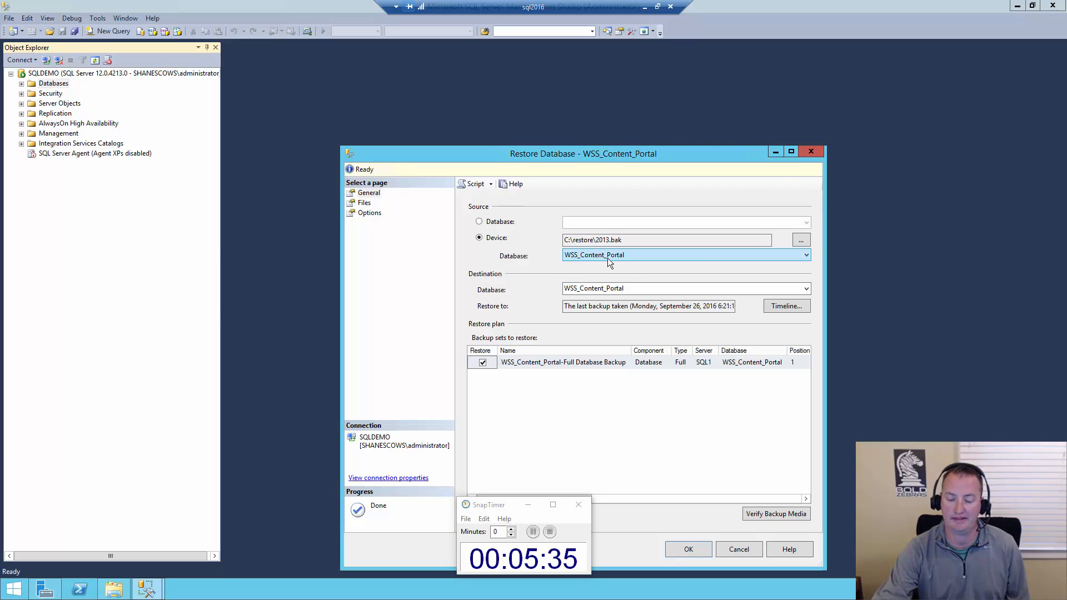
Set the destination database name of the restore to WSS_Content_2013video
double_click(635, 291)
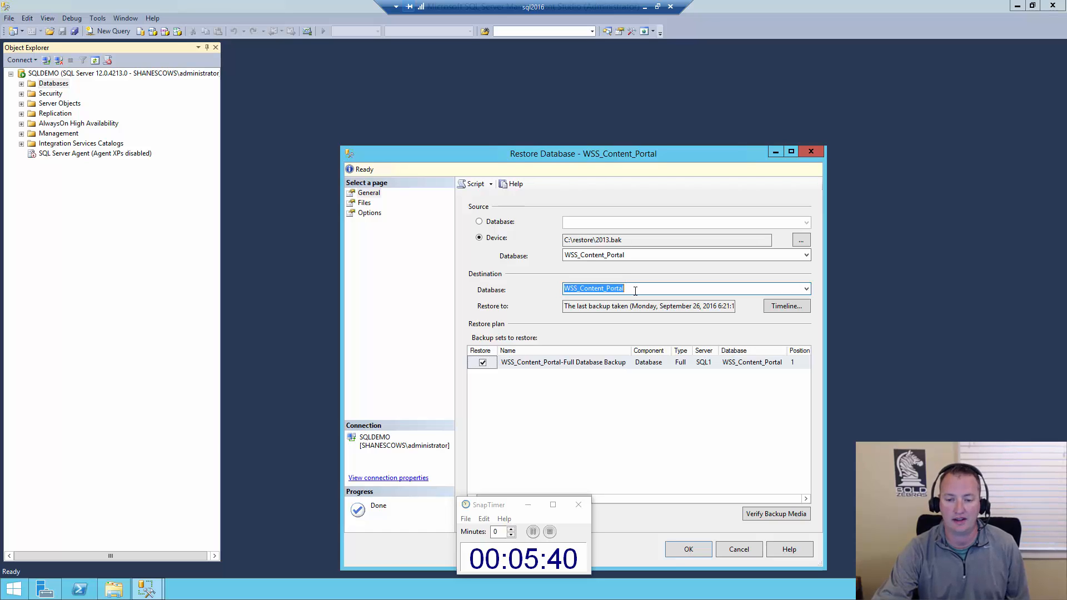
click(618, 289)
click(608, 289)
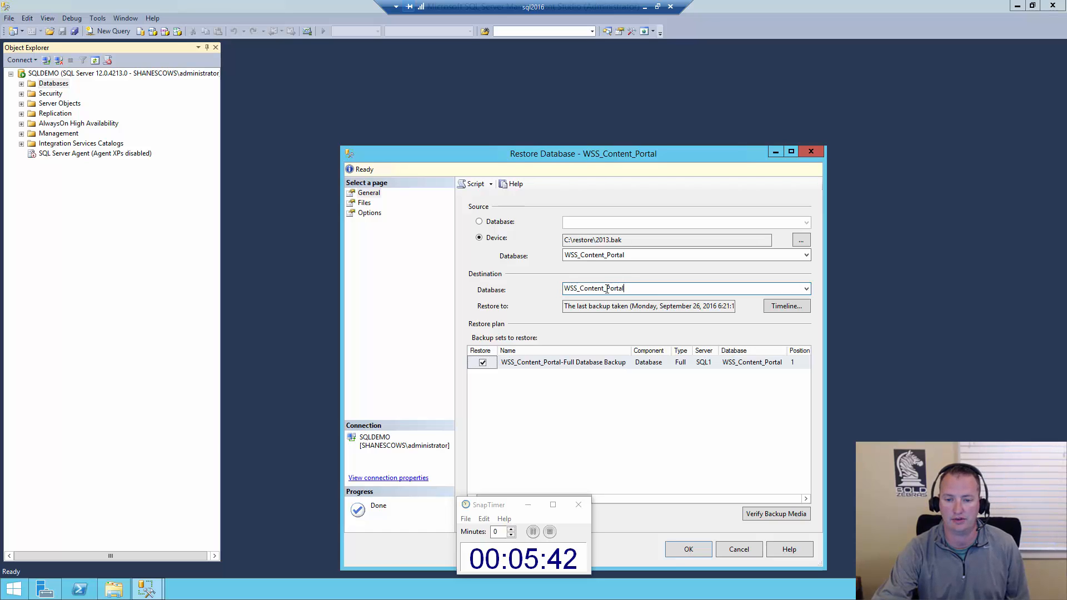
drag(610, 289, 629, 288)
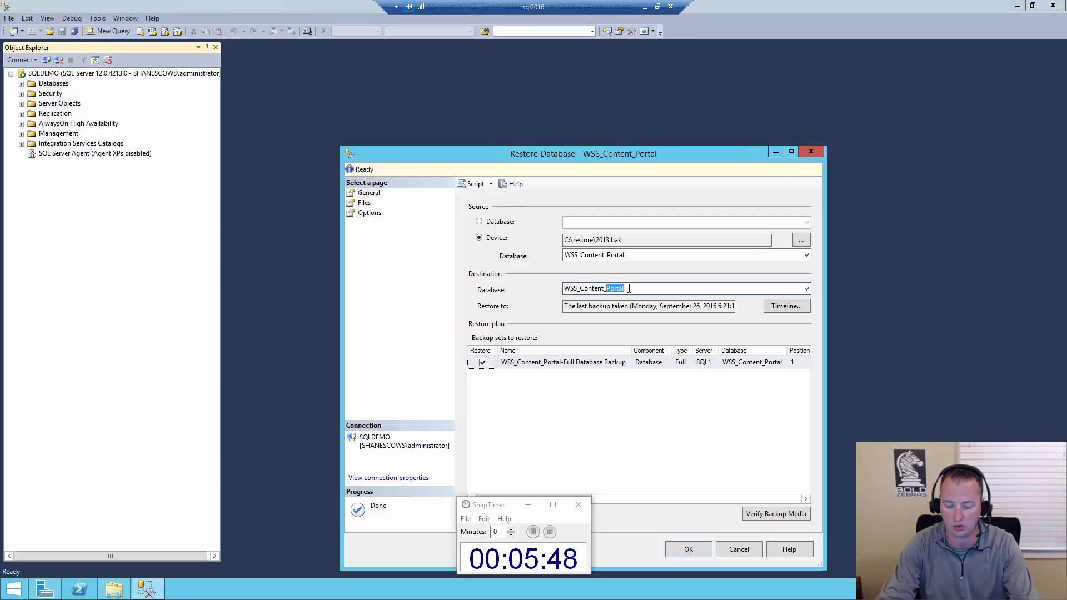
text(2013)
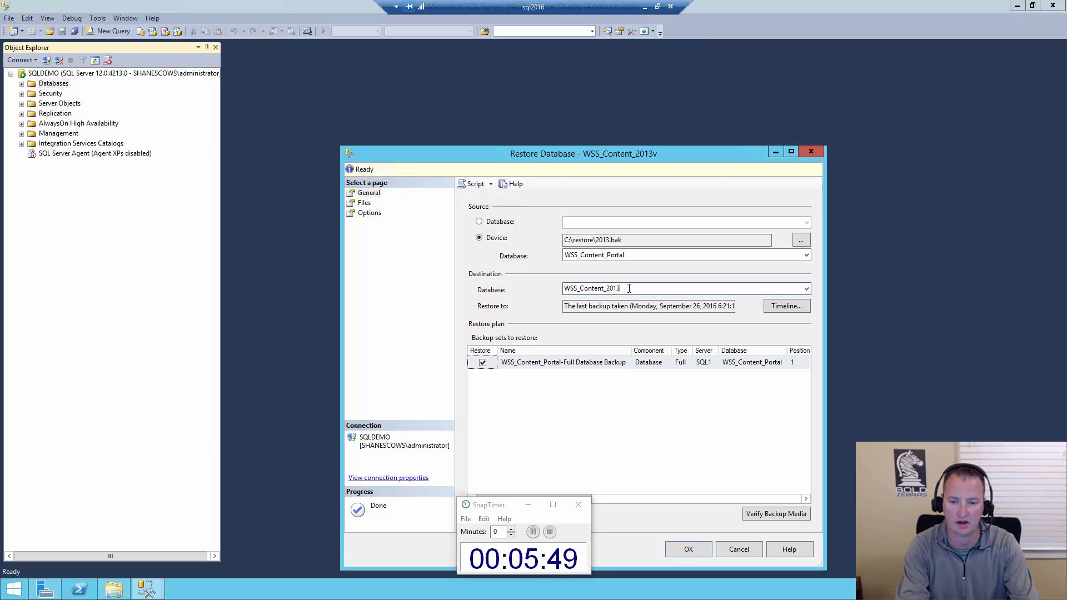
text(video)
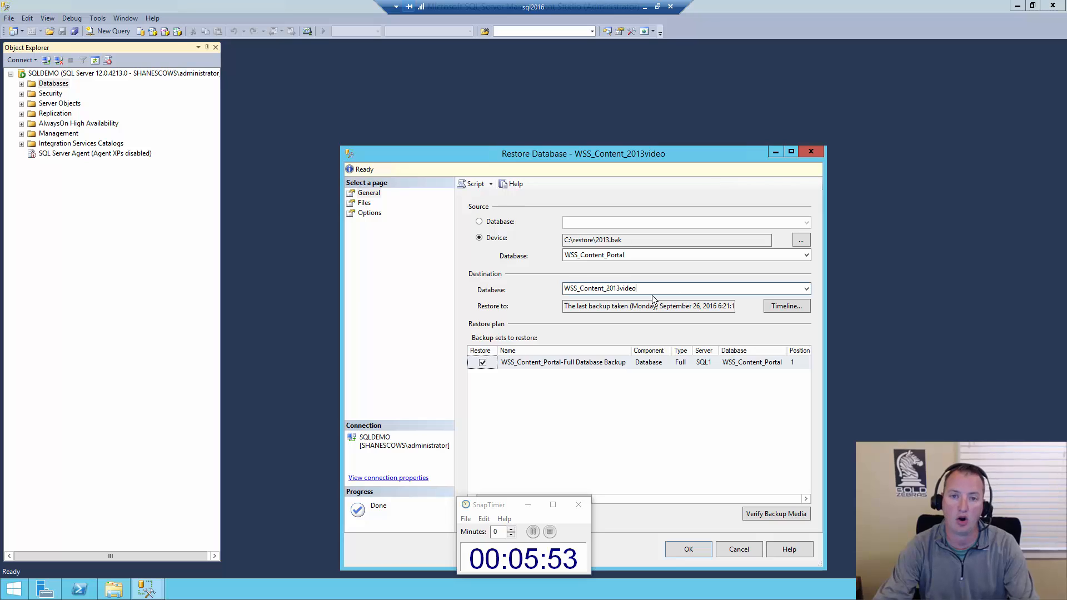
Set the restore file name of the rows data file to 2013video.mdf in the DATA folder
click(365, 203)
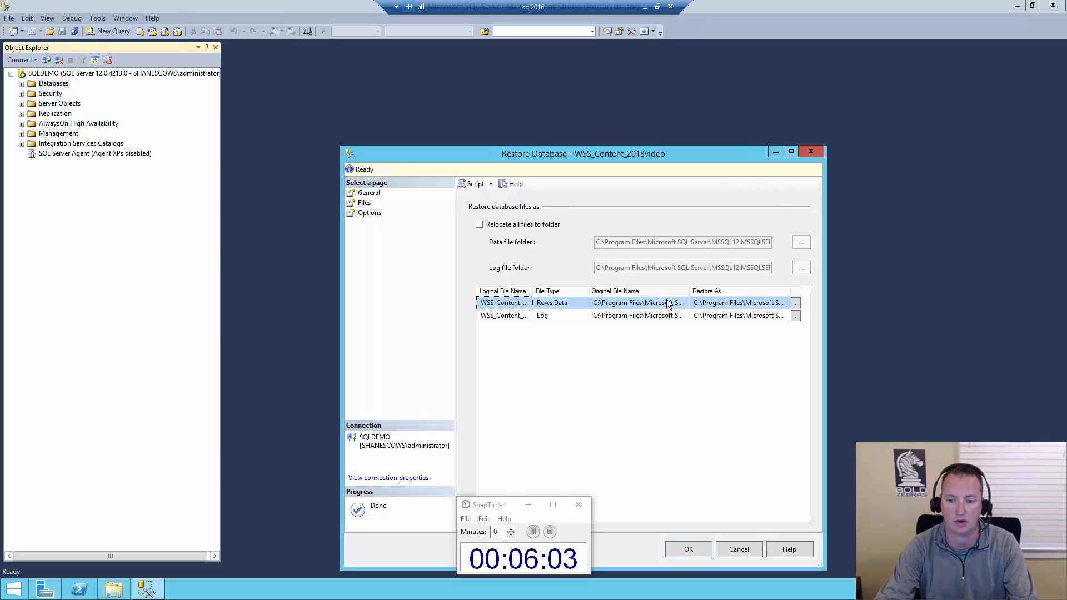
click(796, 304)
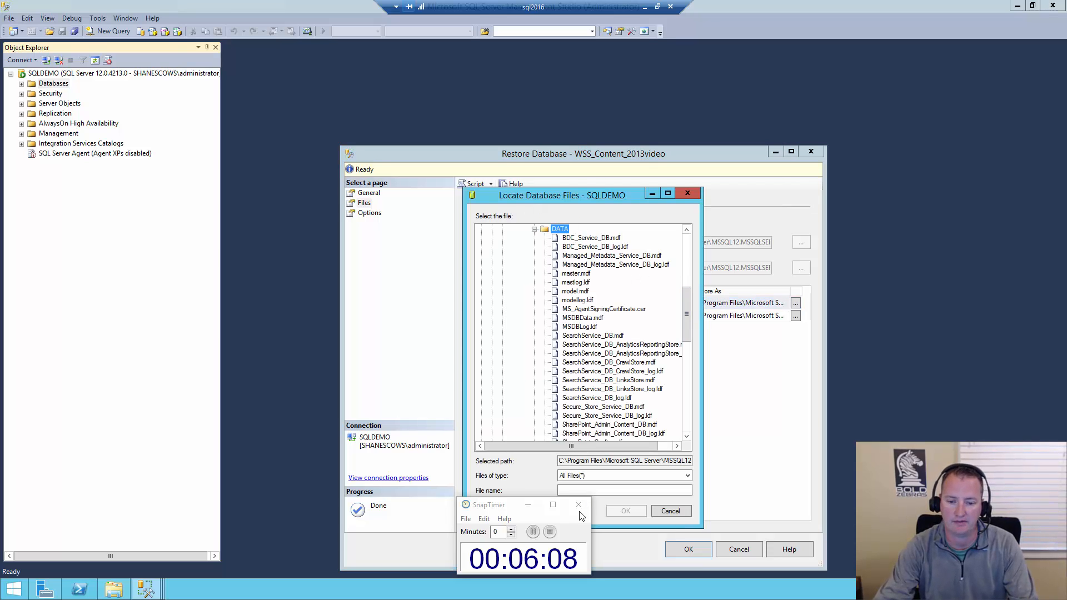
click(615, 491)
text(2013)
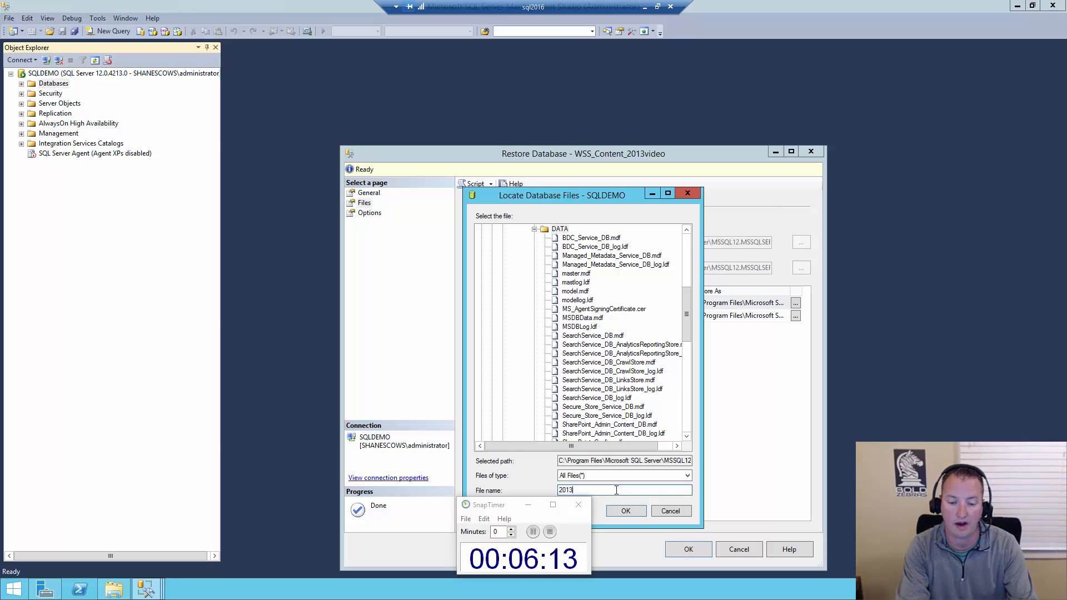
text(video.mdf)
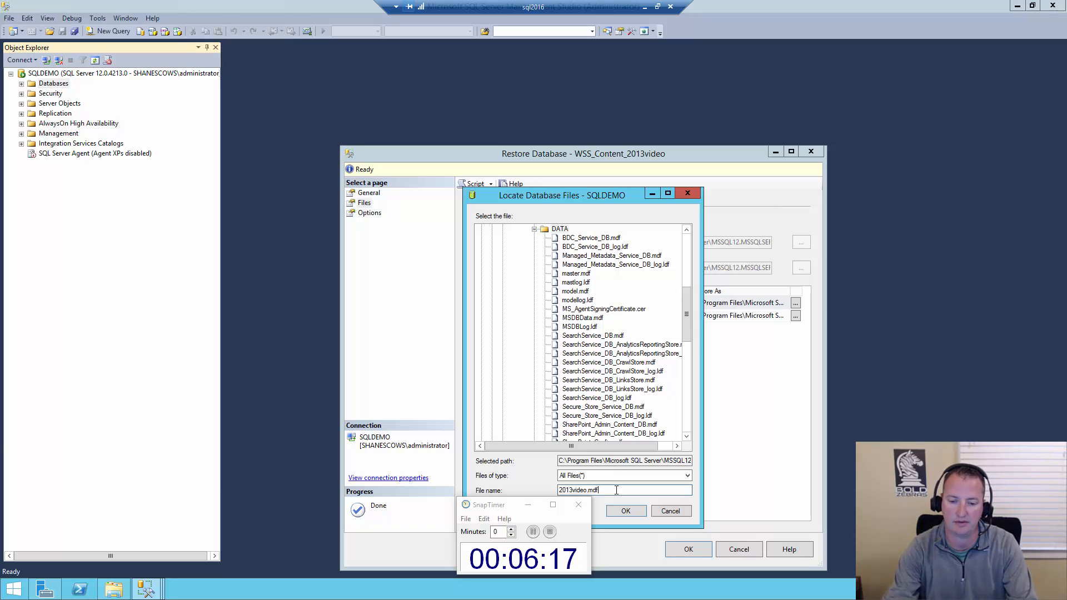
click(631, 510)
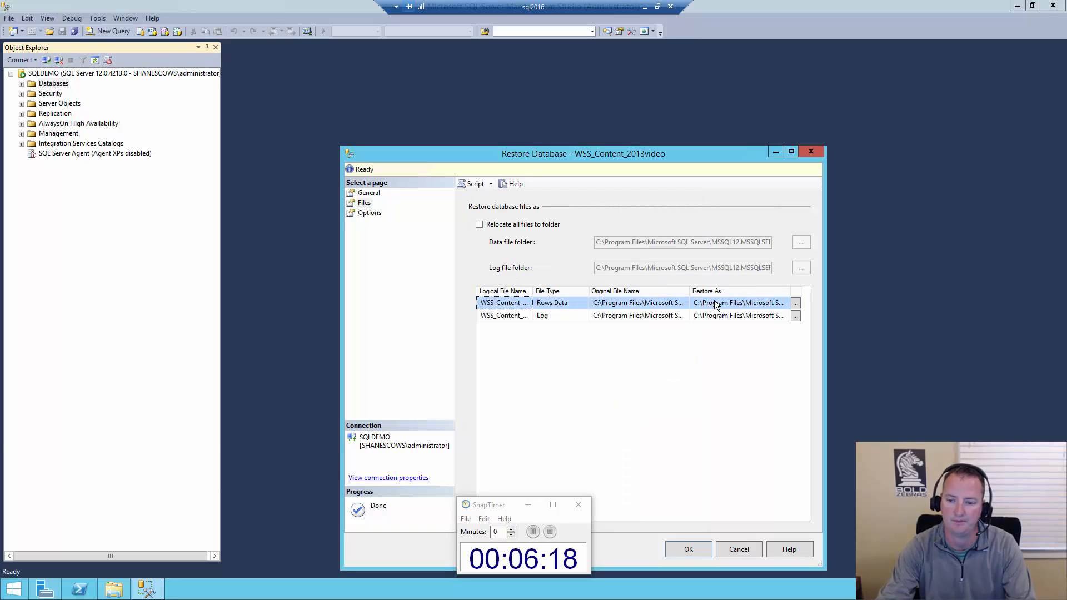
Set the restore file name of the log file to 2013_log.ldf in the DATA folder
click(796, 316)
click(604, 490)
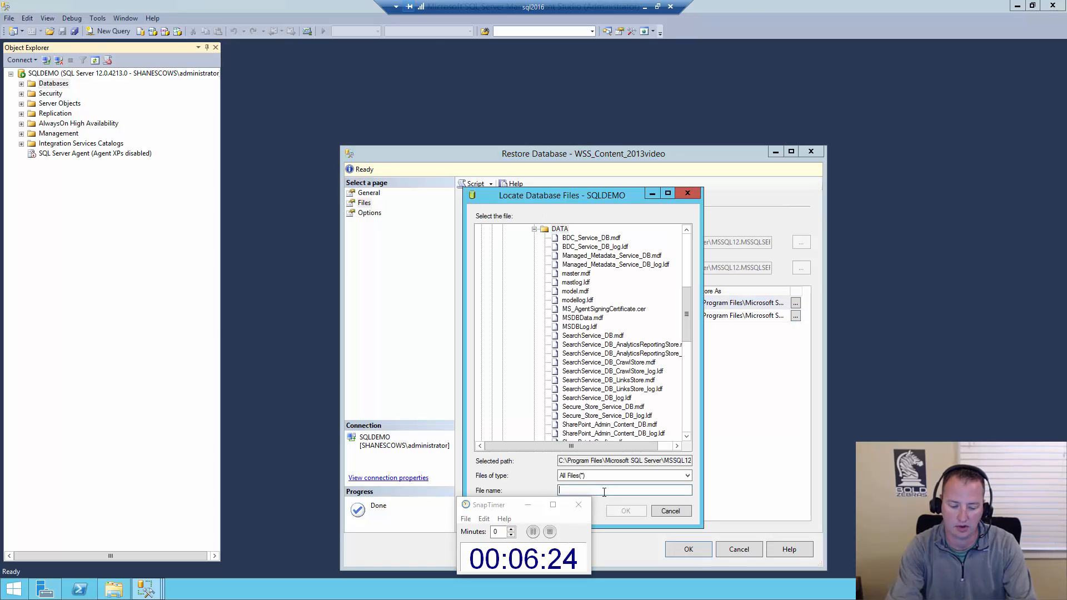
text(2013_log.ldf)
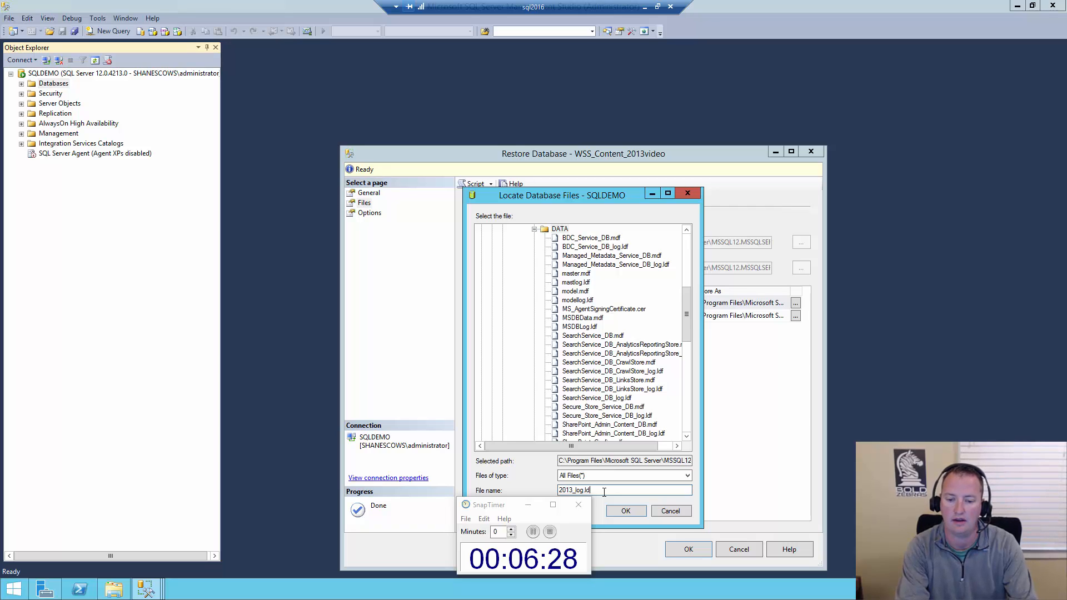
click(625, 512)
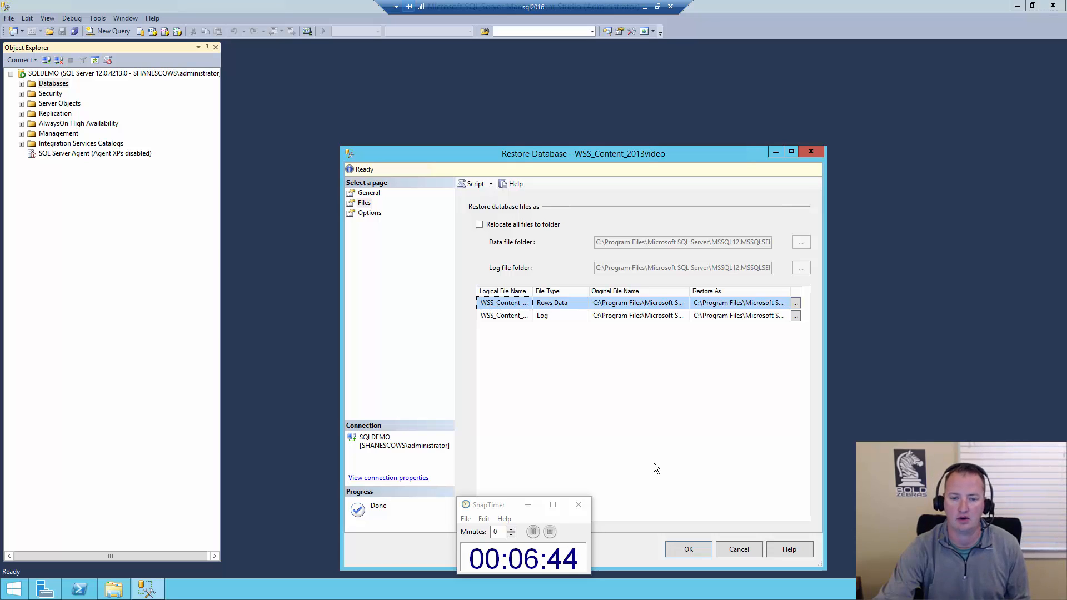
Run the database restore and select WSS_Content_2013video among the server's databases
click(689, 549)
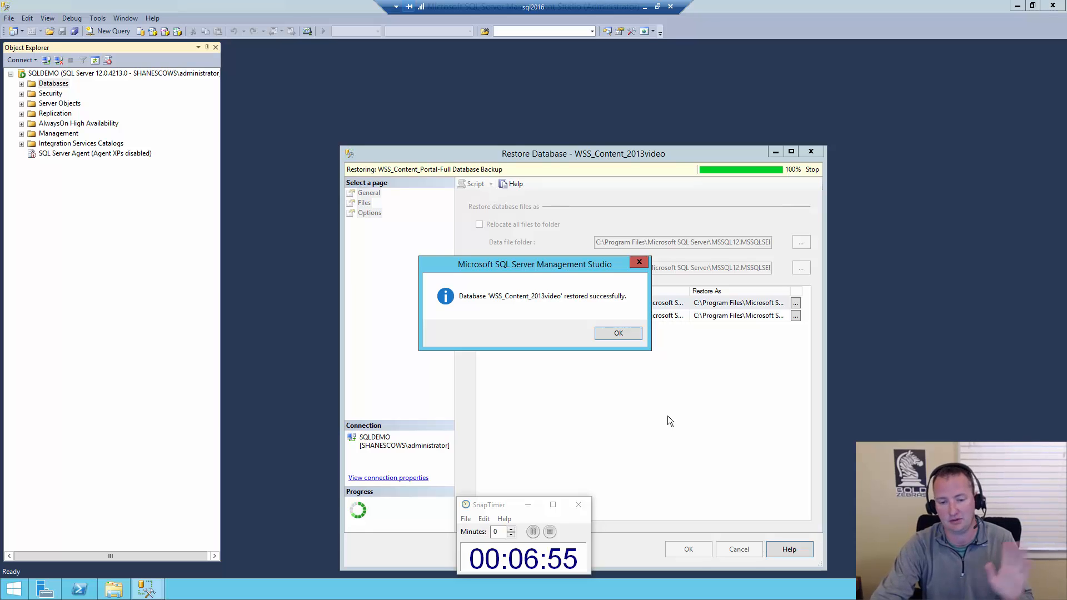
click(615, 334)
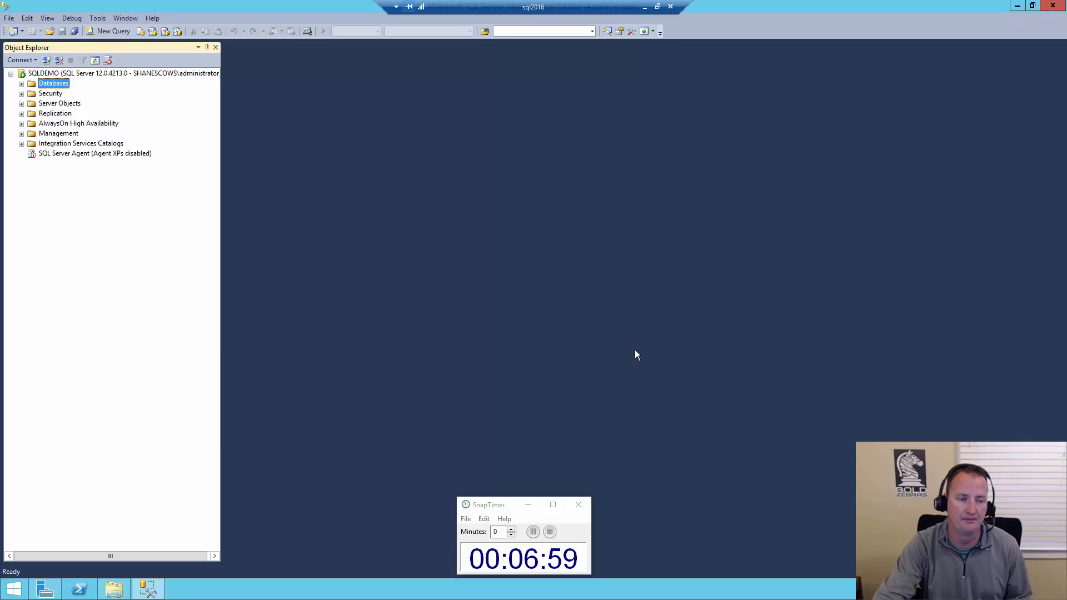
double_click(29, 86)
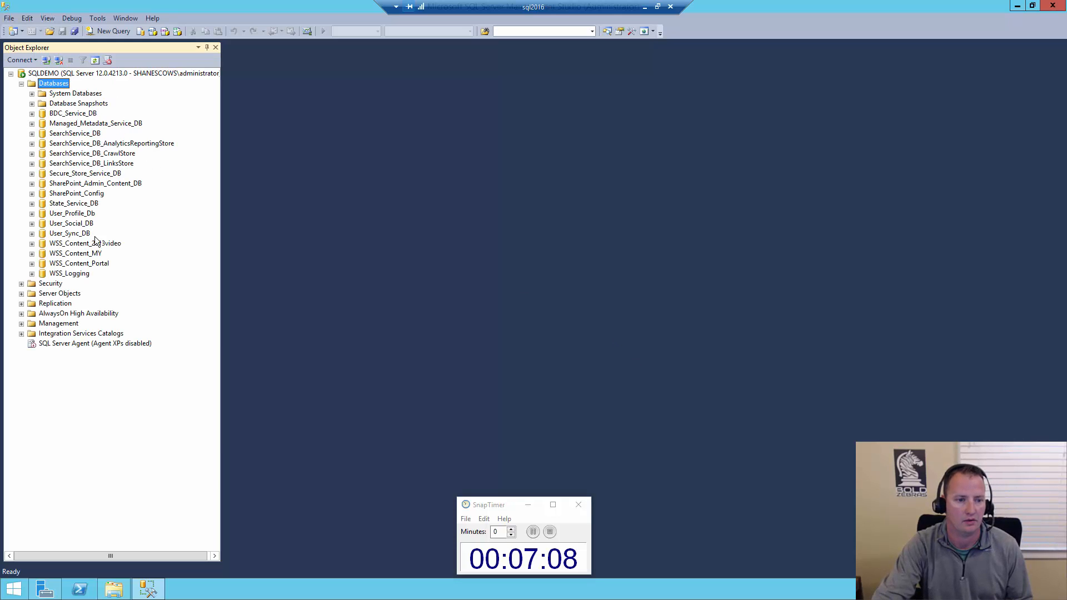
click(93, 245)
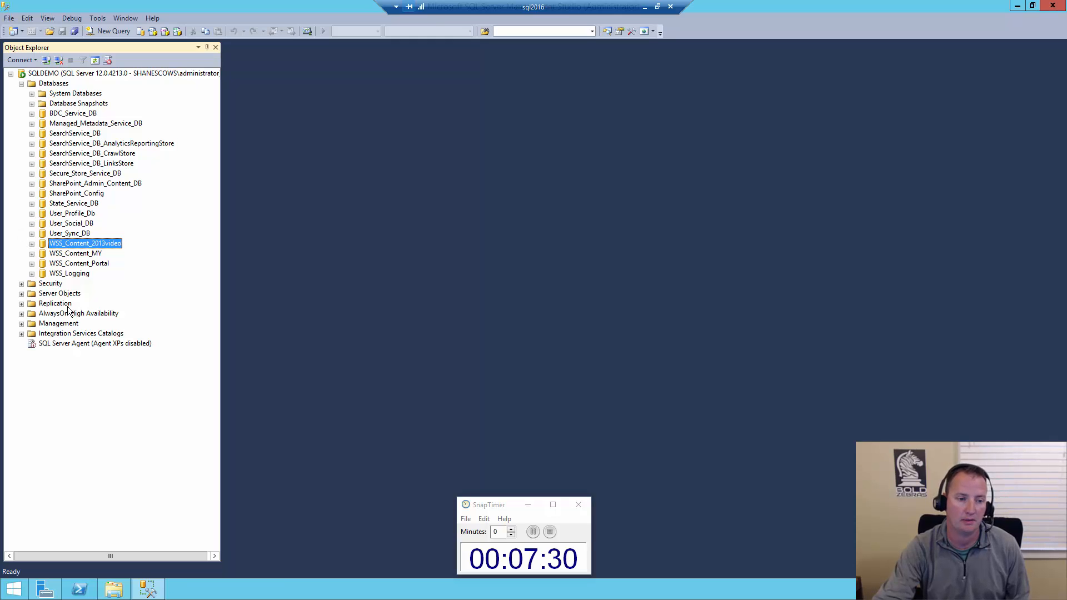
Open the user mapping settings of the sp_install login under the SQL server's security logins
click(22, 284)
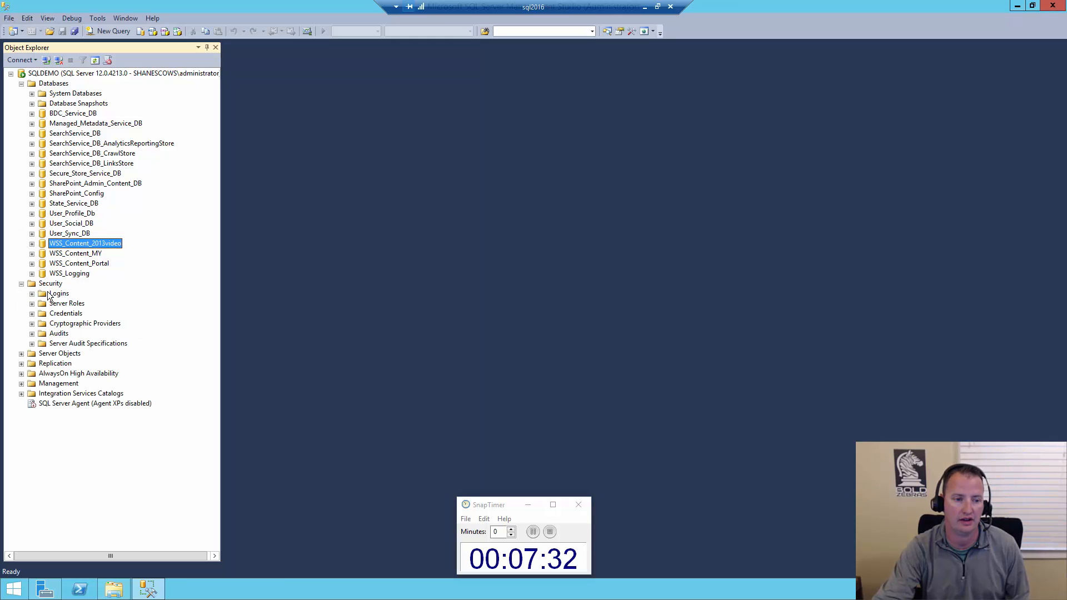
double_click(49, 294)
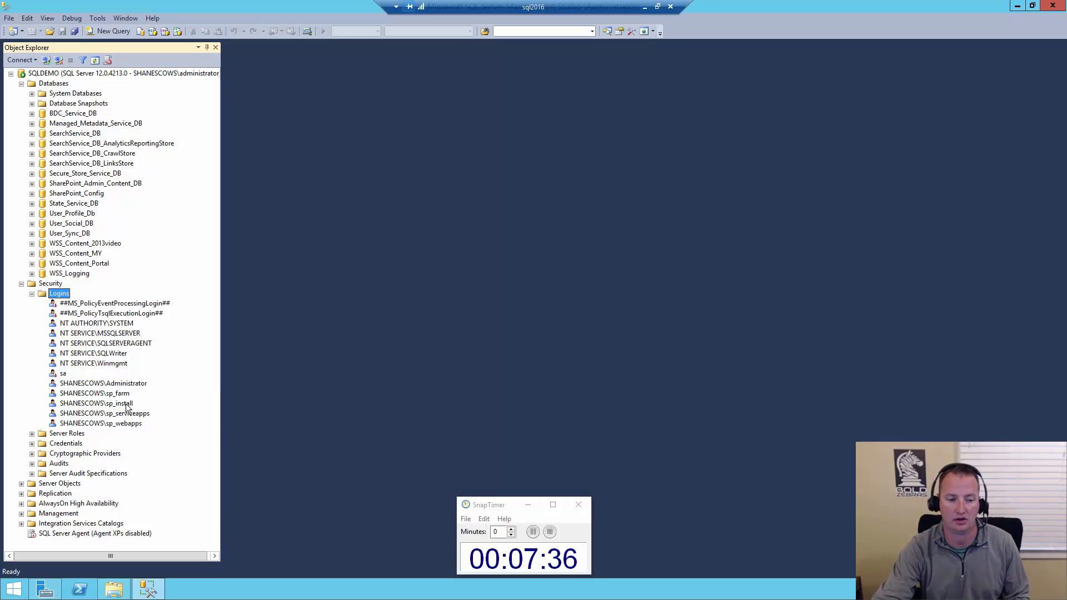
click(128, 405)
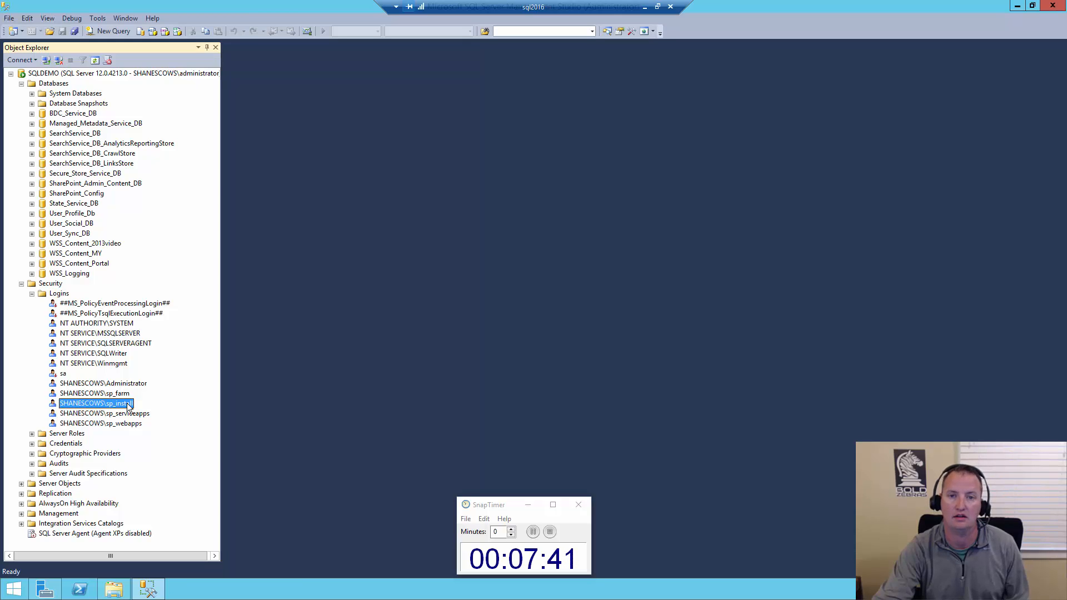
double_click(127, 404)
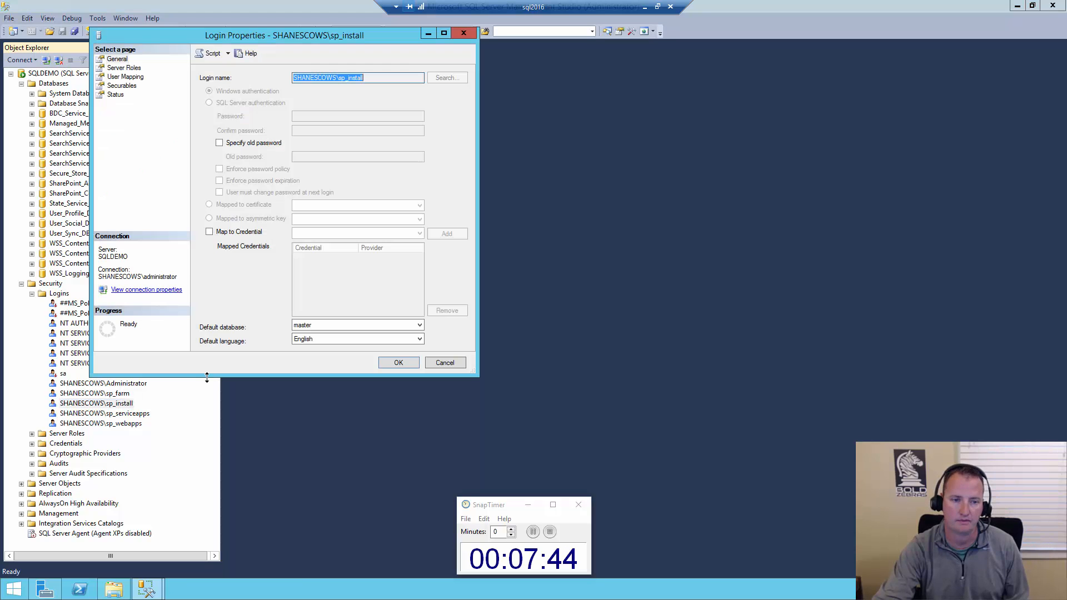
click(125, 77)
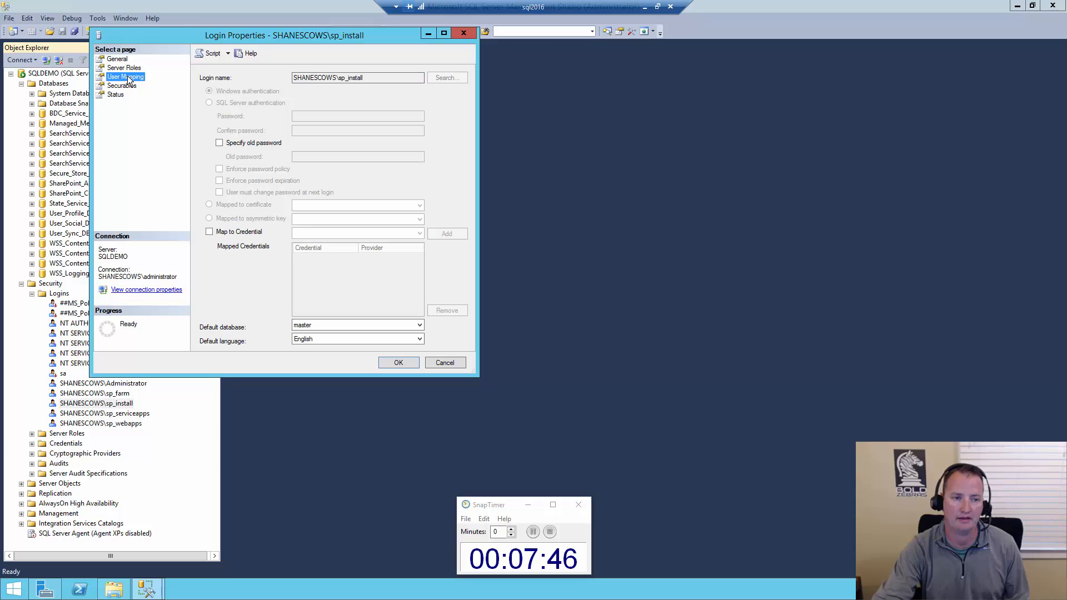
Map the sp_install login to the WSS_Content_2013video database with the db_owner role and save the login properties
drag(462, 121, 463, 182)
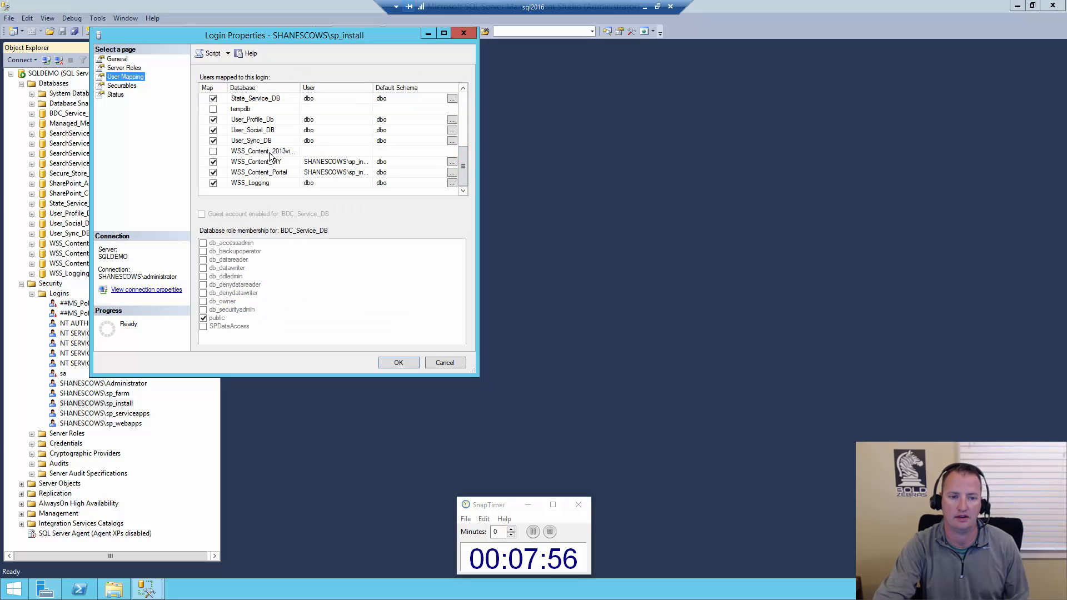
double_click(300, 87)
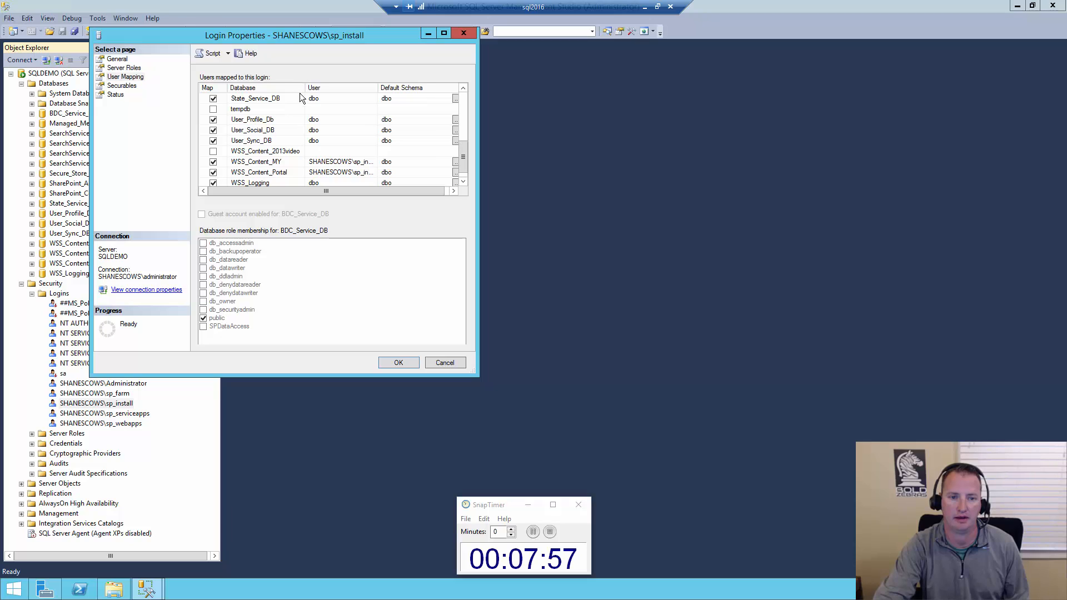
click(214, 151)
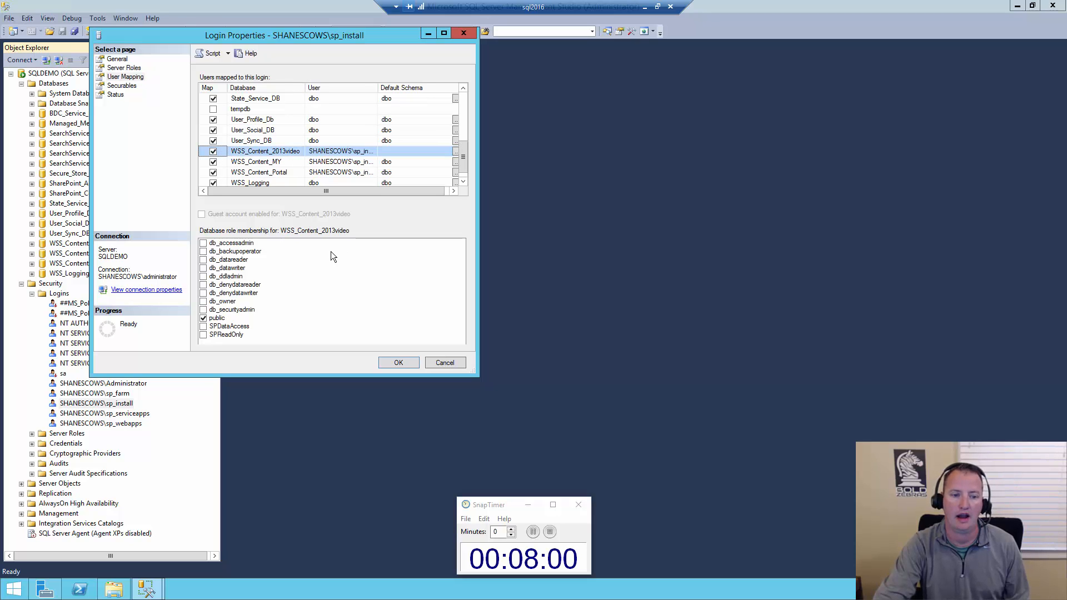
click(204, 301)
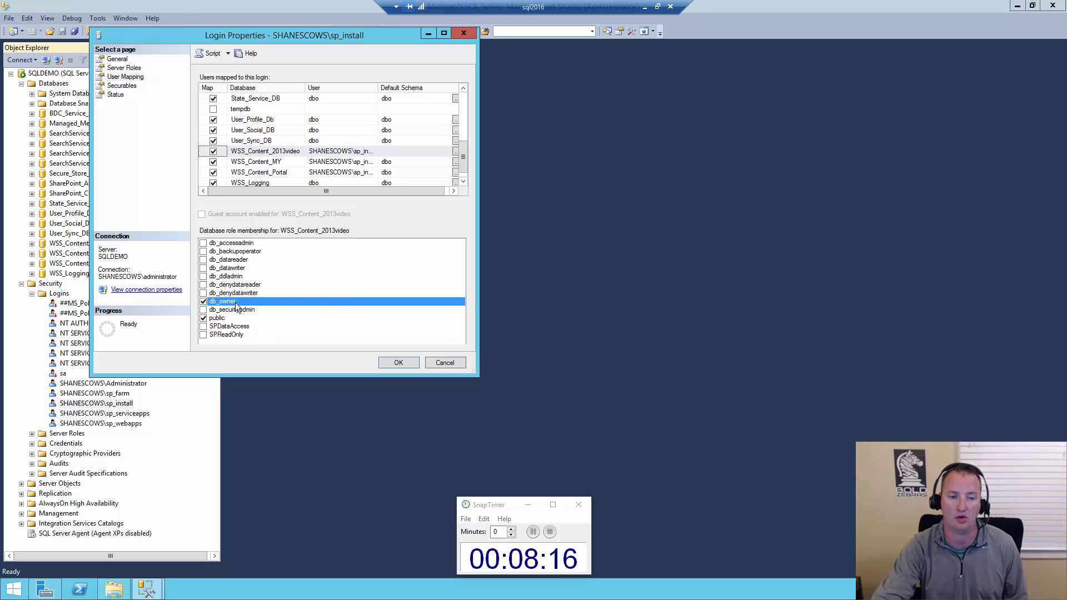
click(398, 363)
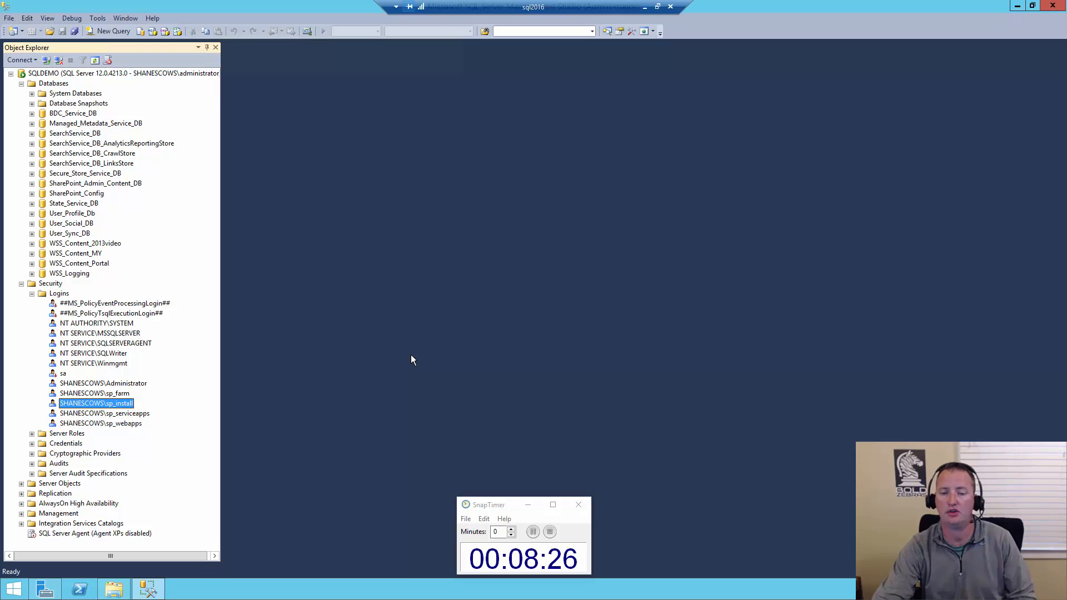
Switch to the SharePoint2016 remote session and open the web applications list in Central Administration
click(646, 7)
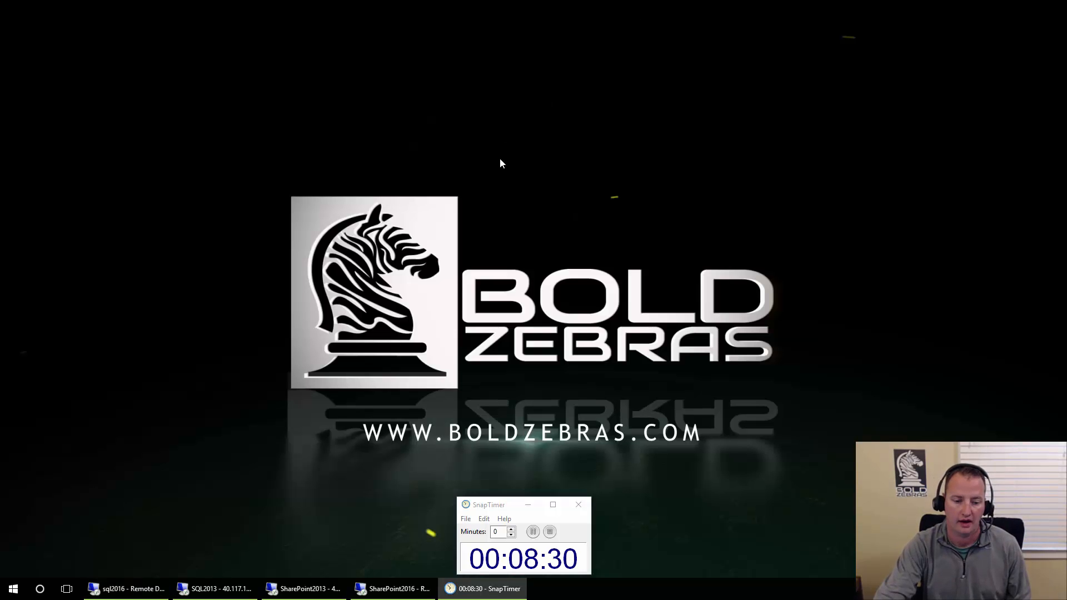
click(400, 591)
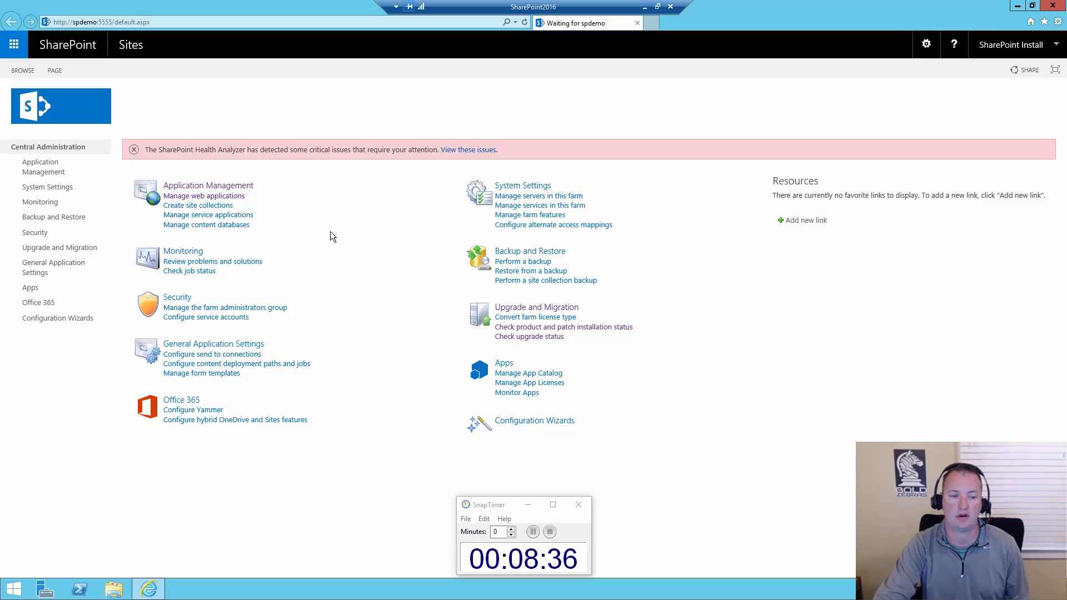
click(238, 198)
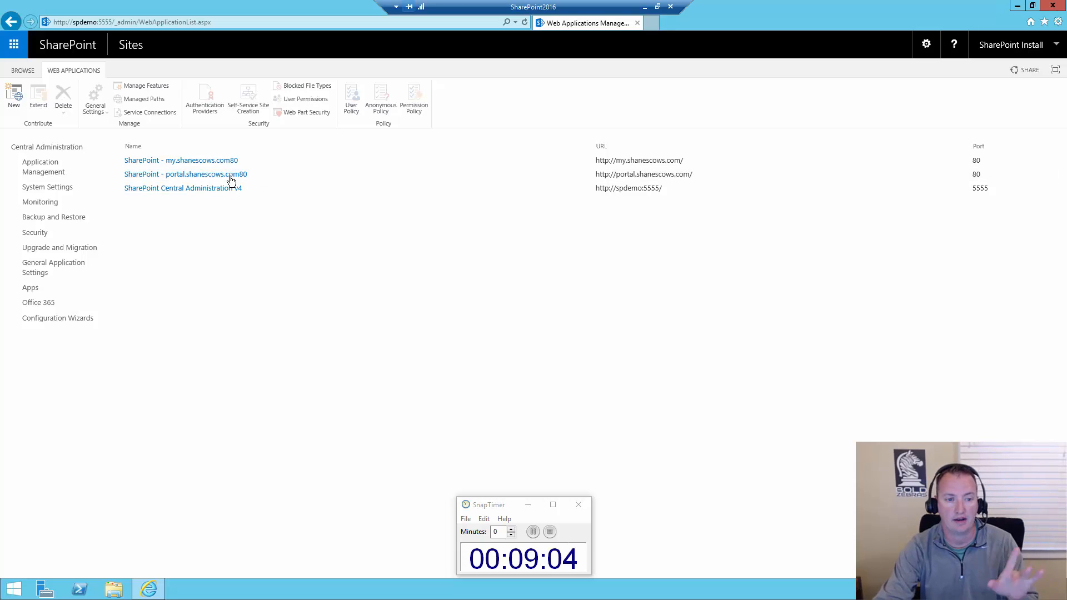
Add projects as a wildcard inclusion managed path on the portal.shanescows.com web application
click(261, 178)
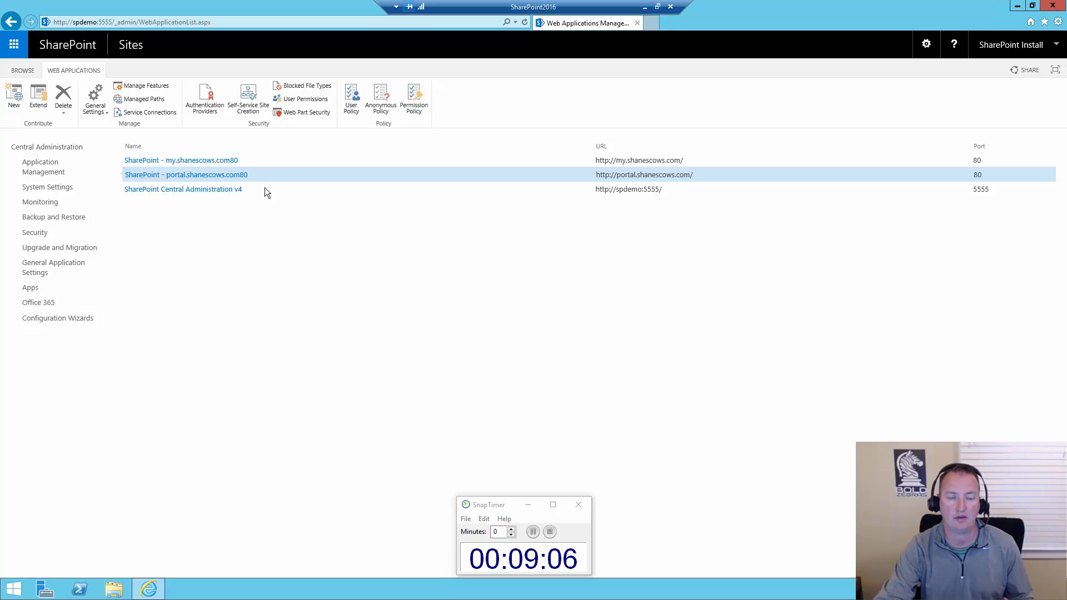
click(160, 104)
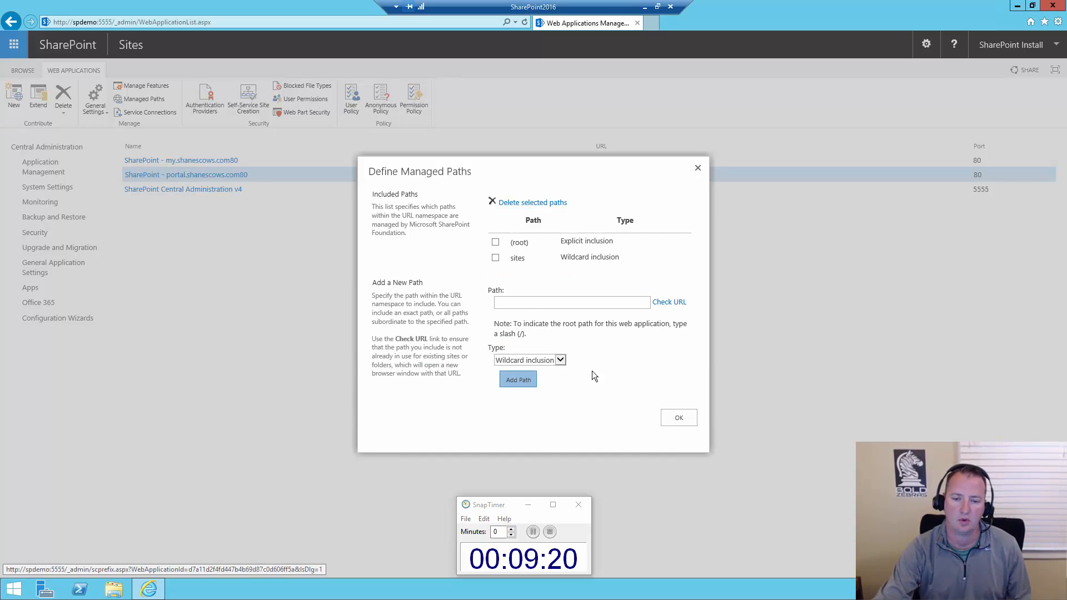
text(projects)
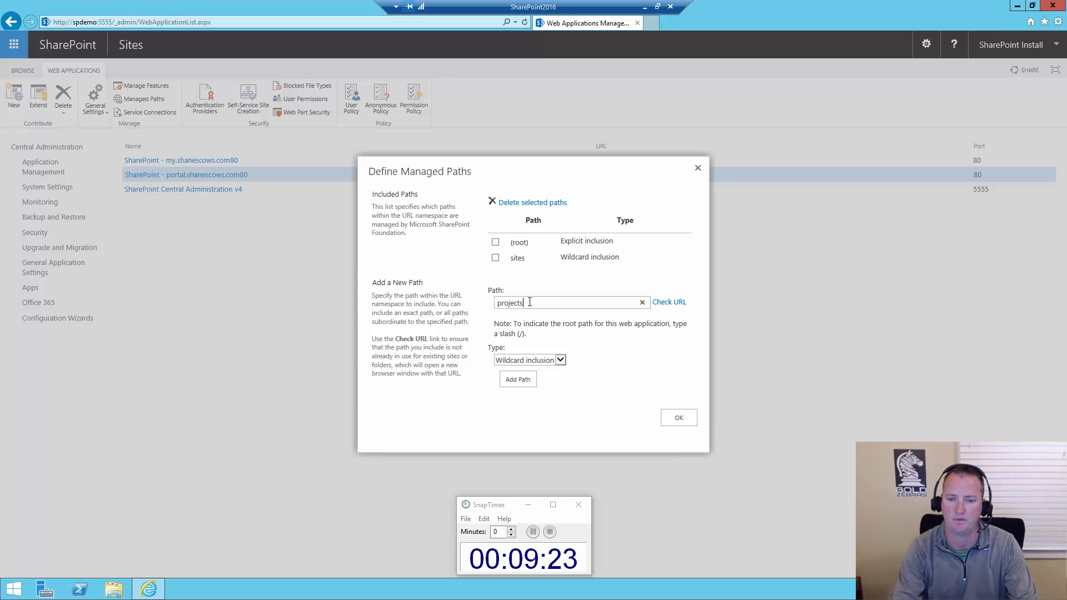
click(526, 380)
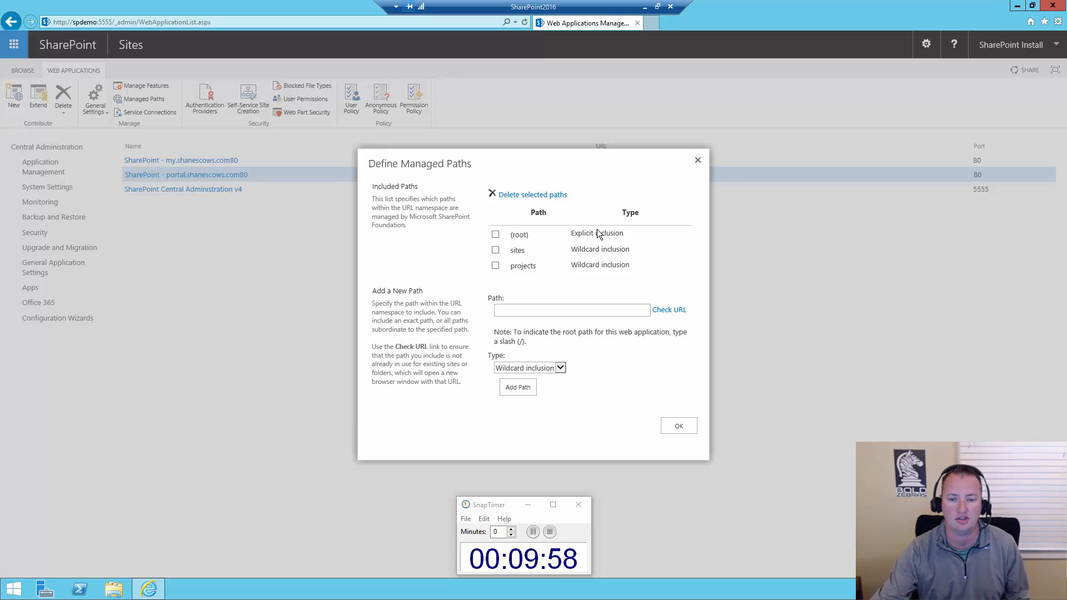
click(679, 426)
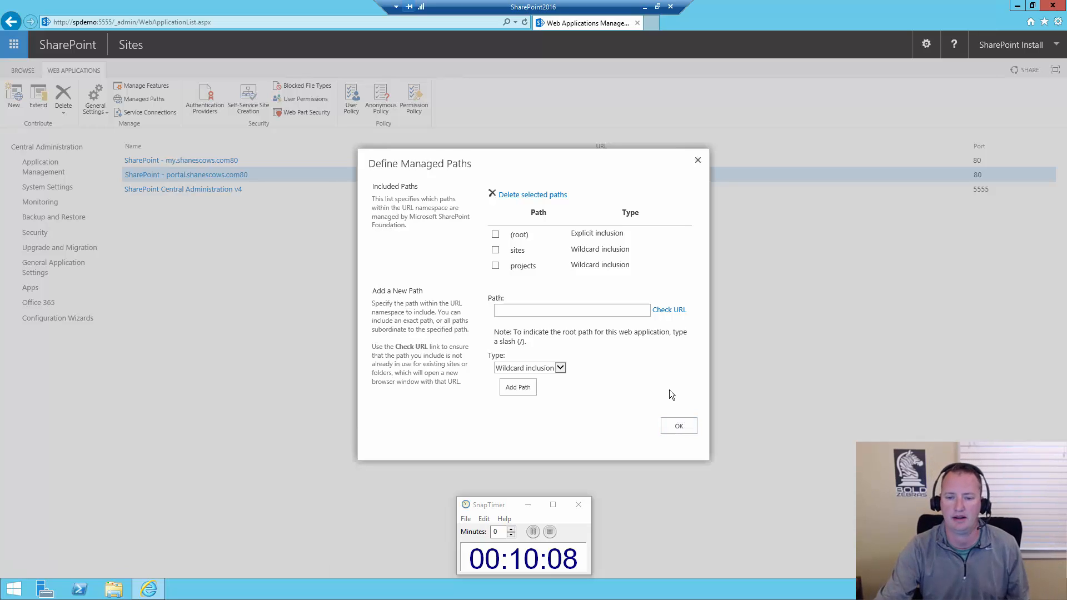
click(685, 428)
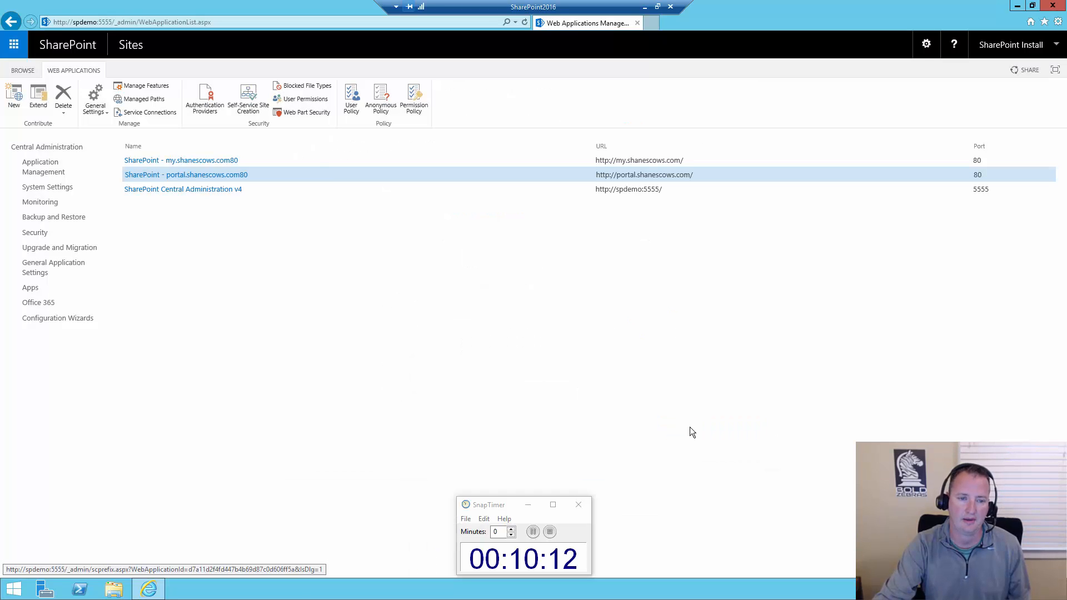
View all site collections of the portal.shanescows.com web application
click(44, 170)
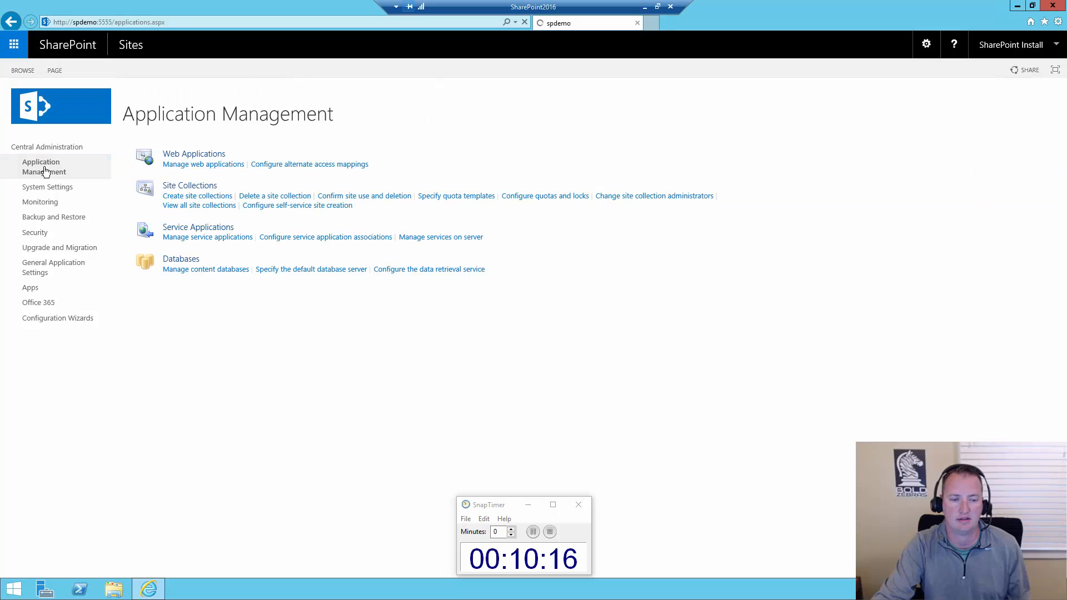
click(206, 206)
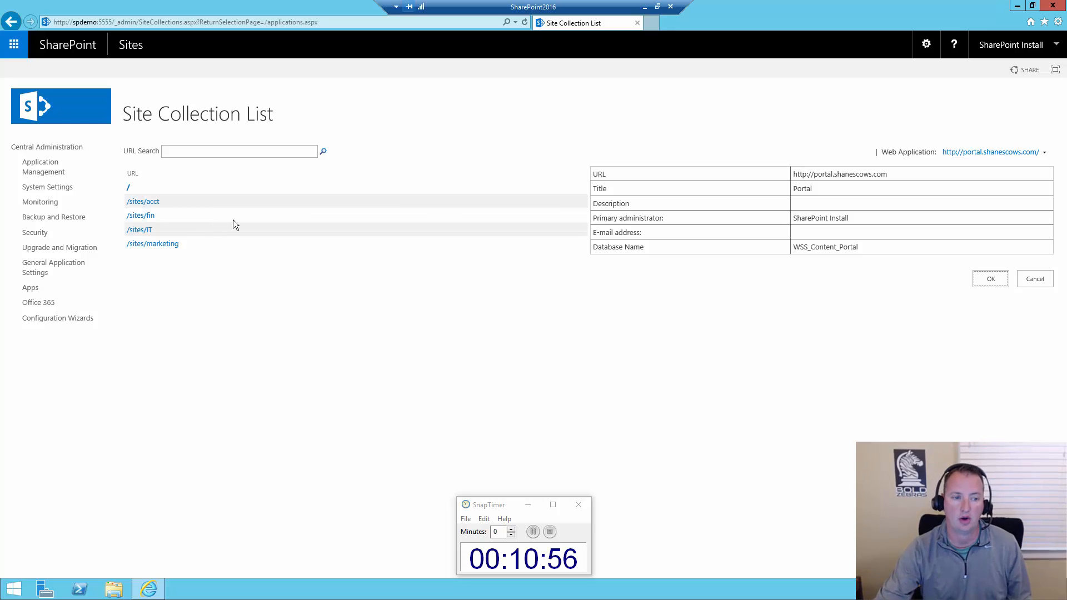
Remove the WSS_Content_Portal content database from the portal.shanescows.com web application
click(55, 174)
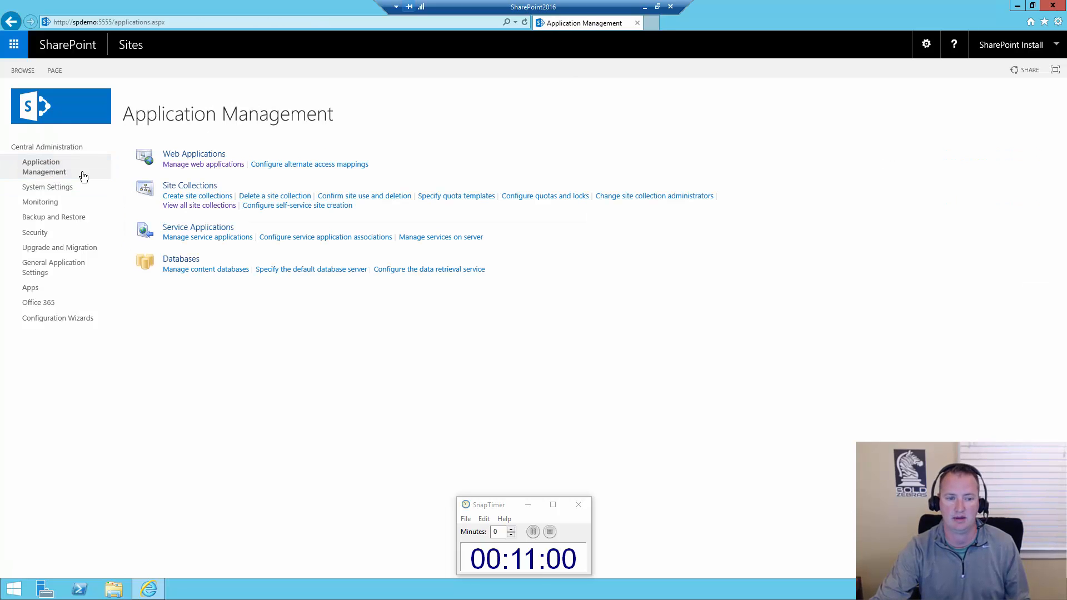
click(217, 271)
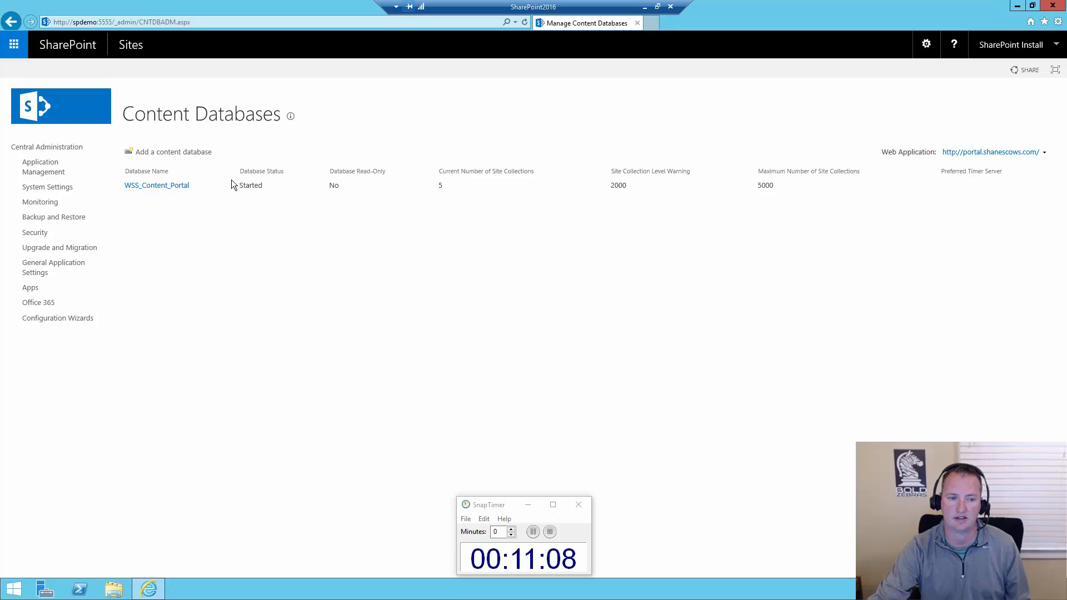
click(166, 187)
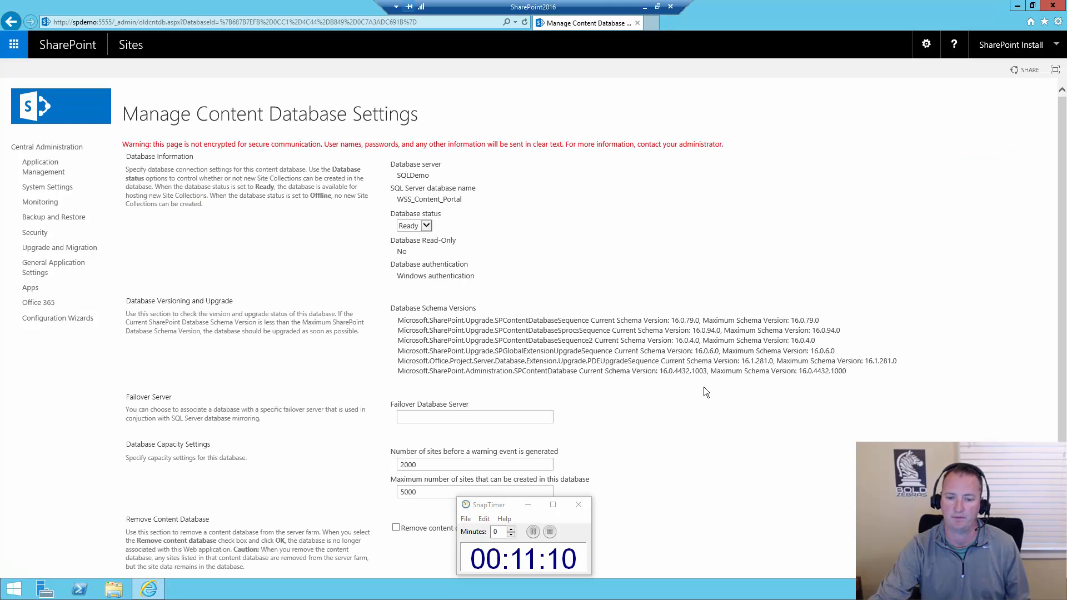
scroll(482, 401, down, 3)
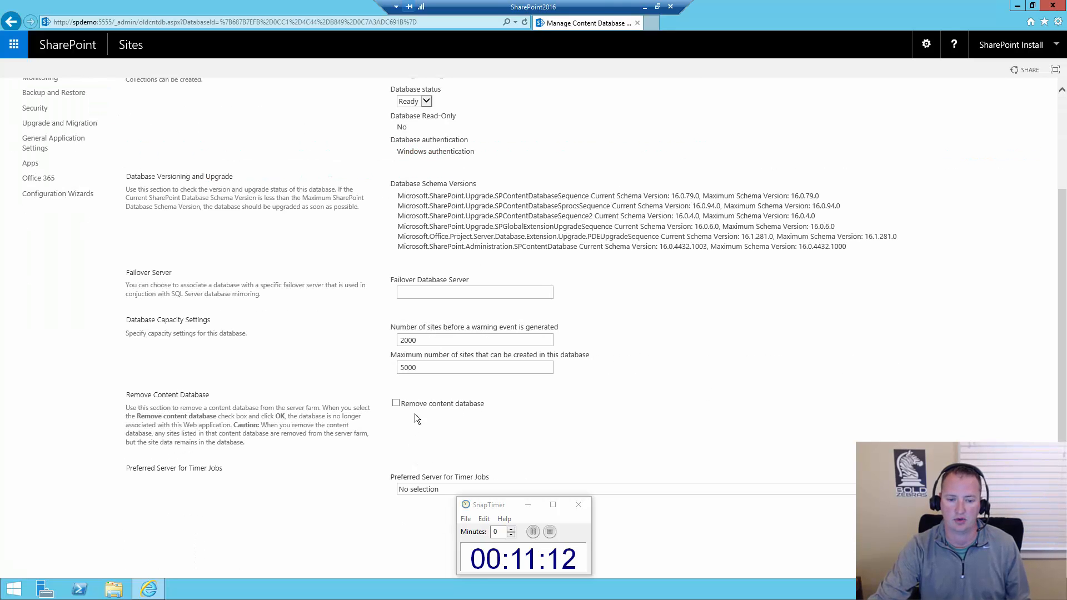
click(421, 404)
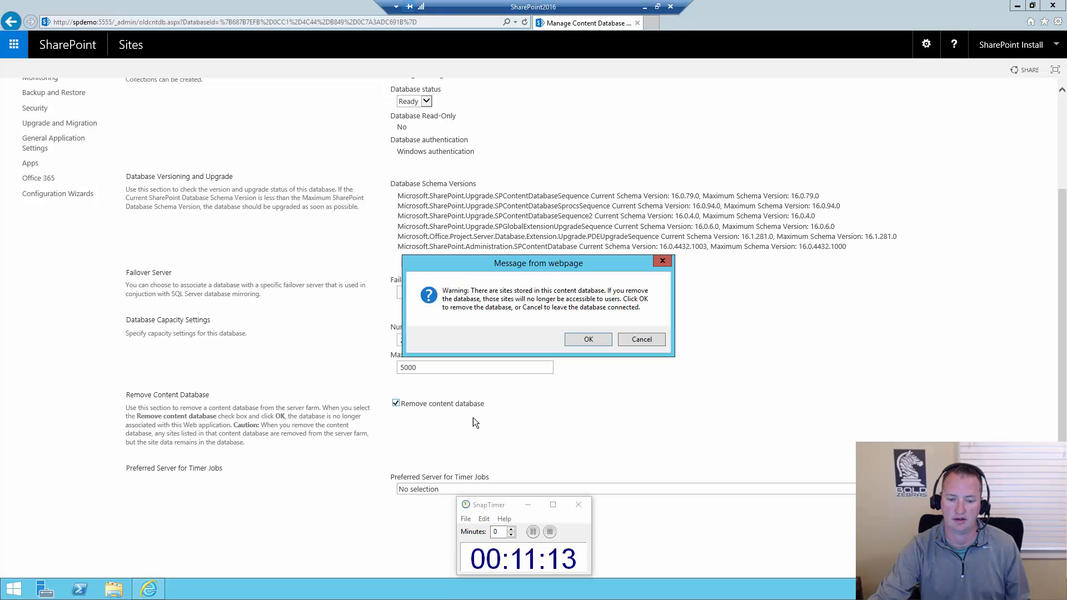
click(596, 341)
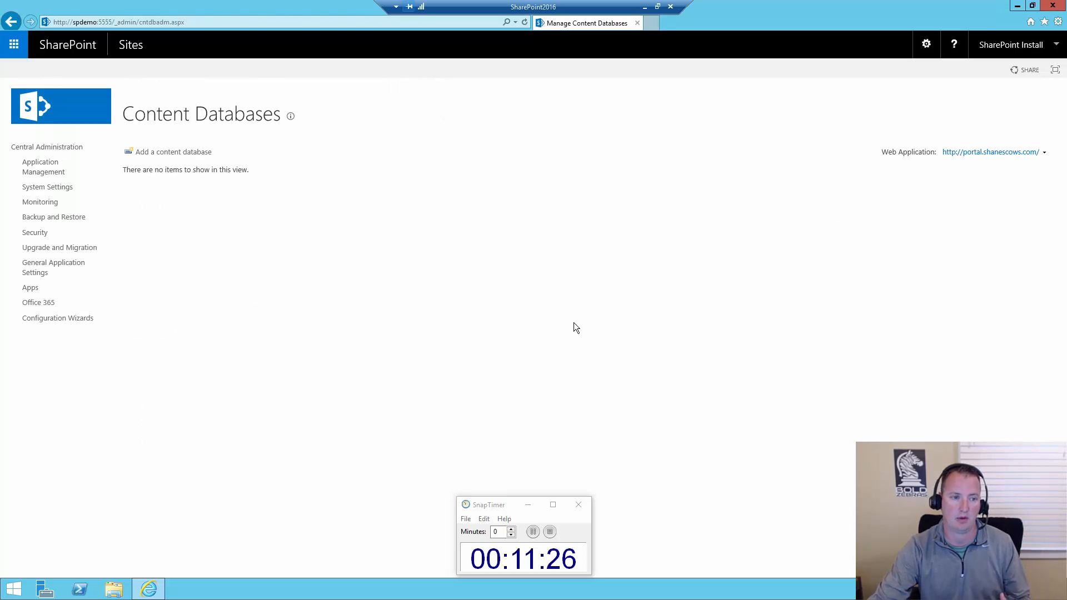
Check the site collection list of the portal web application again after the content database removal
click(44, 171)
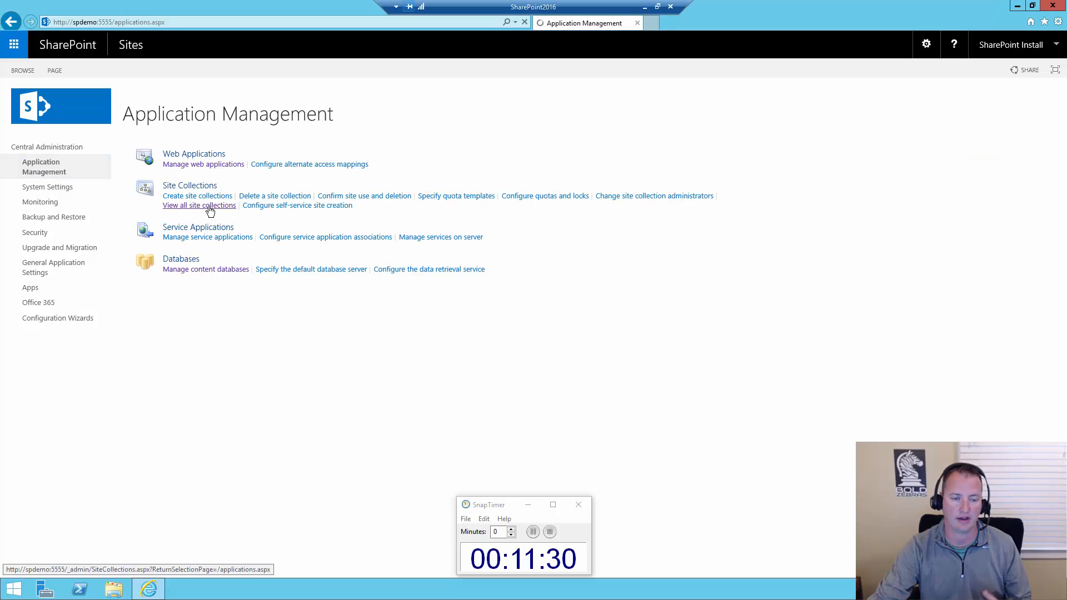
click(210, 211)
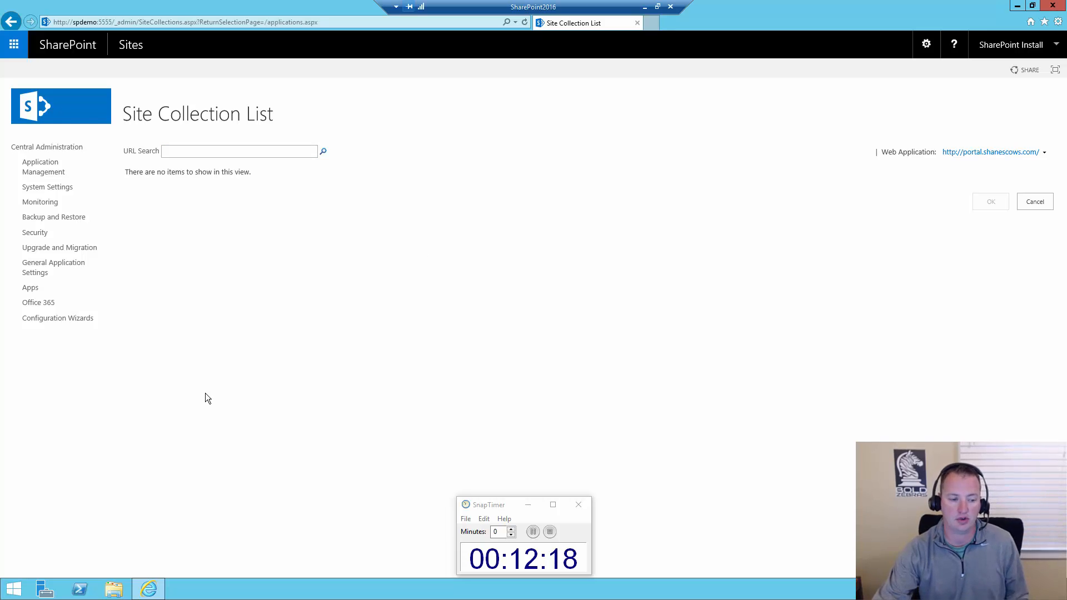
Find the SharePoint 2016 Management Shell by searching for power and run it as administrator
click(5, 584)
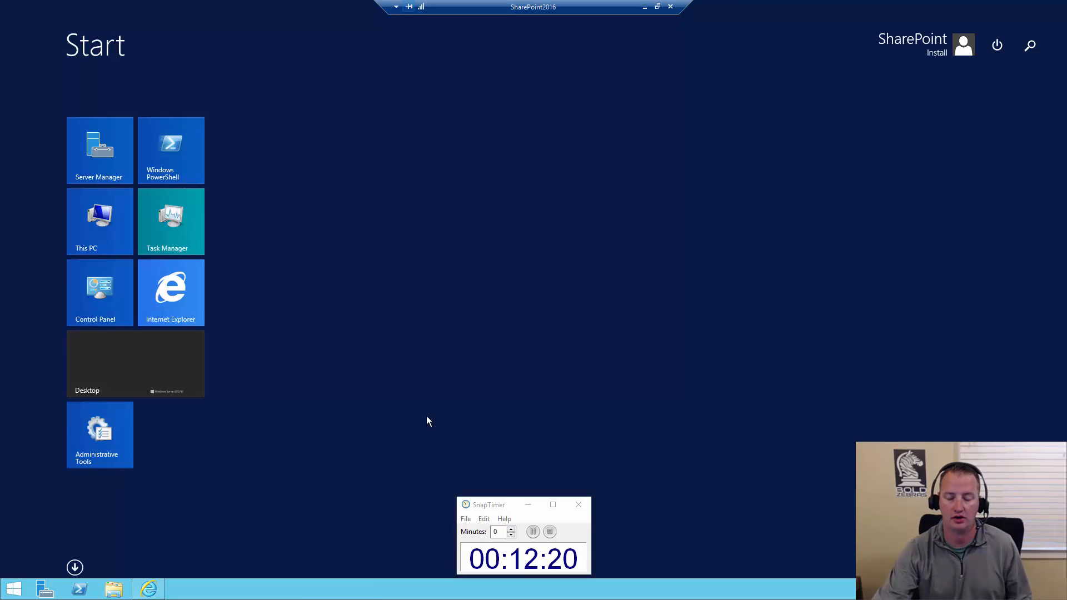
text(power)
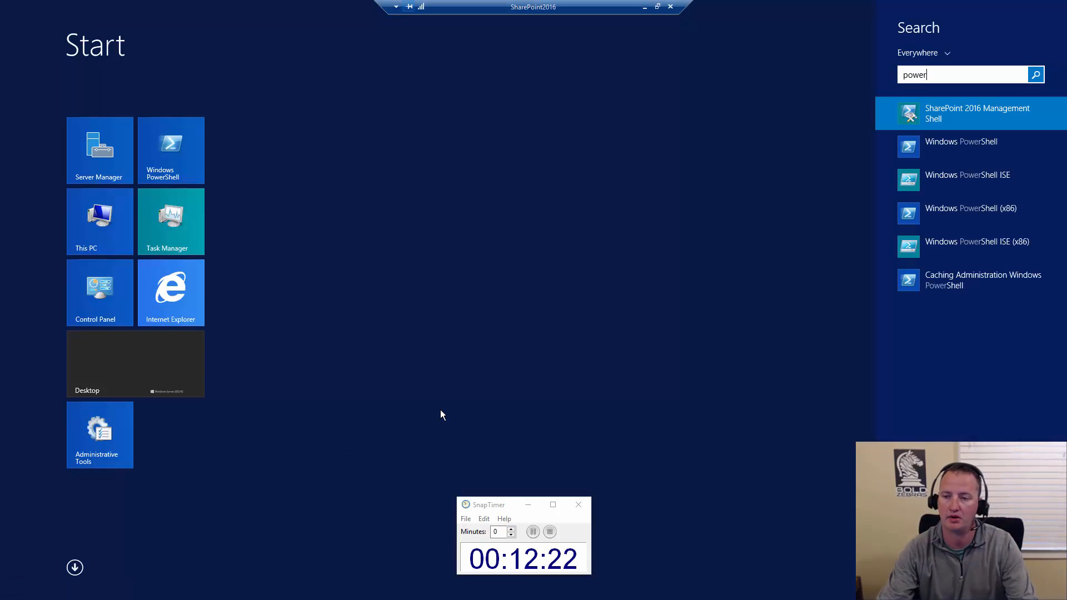
right_click(959, 115)
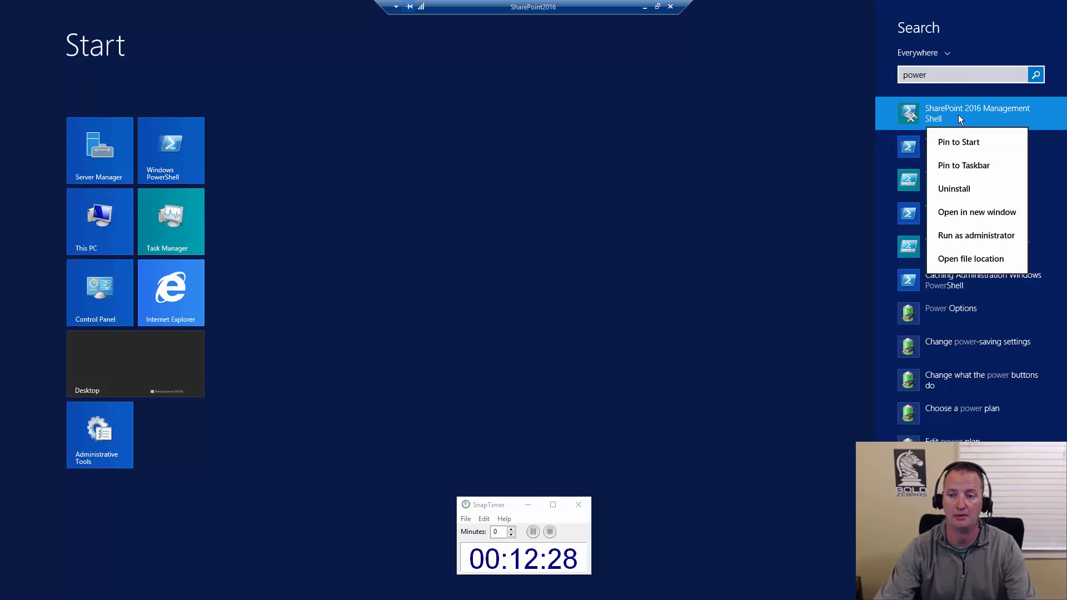
click(978, 238)
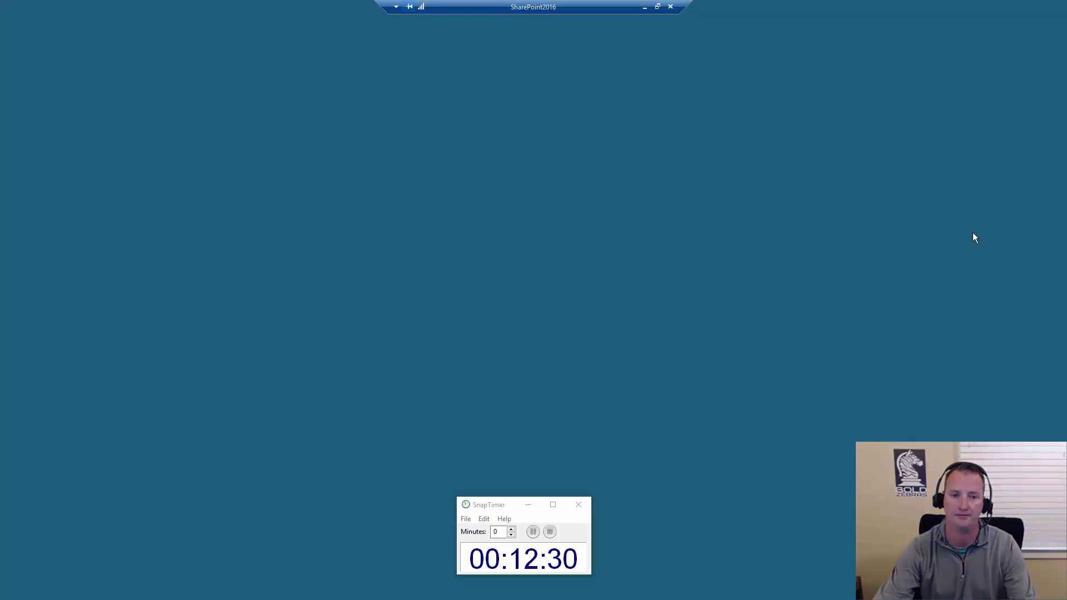
click(582, 315)
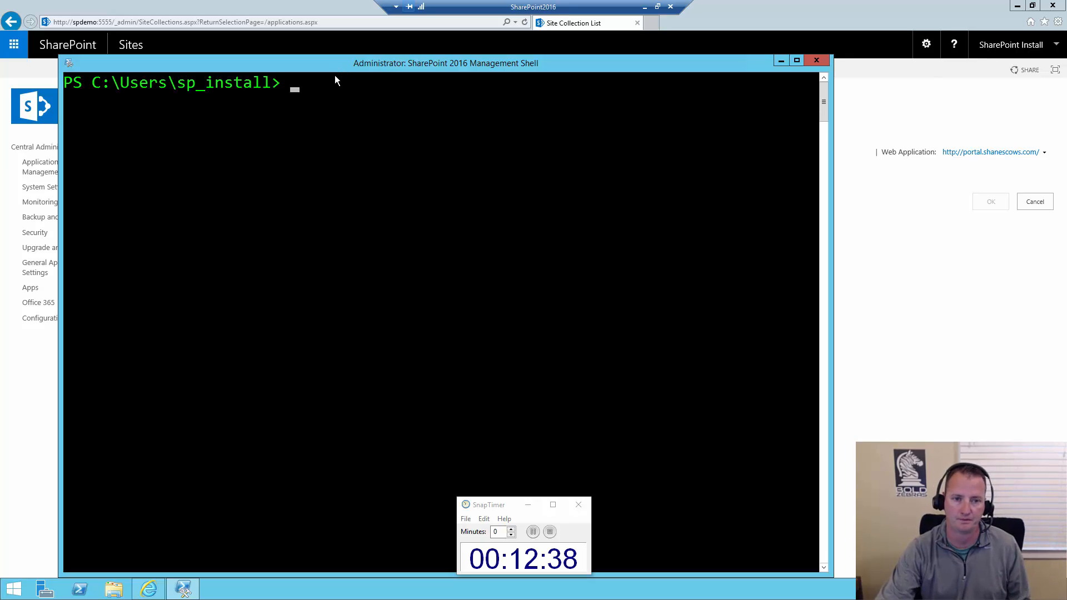
text(test-spc)
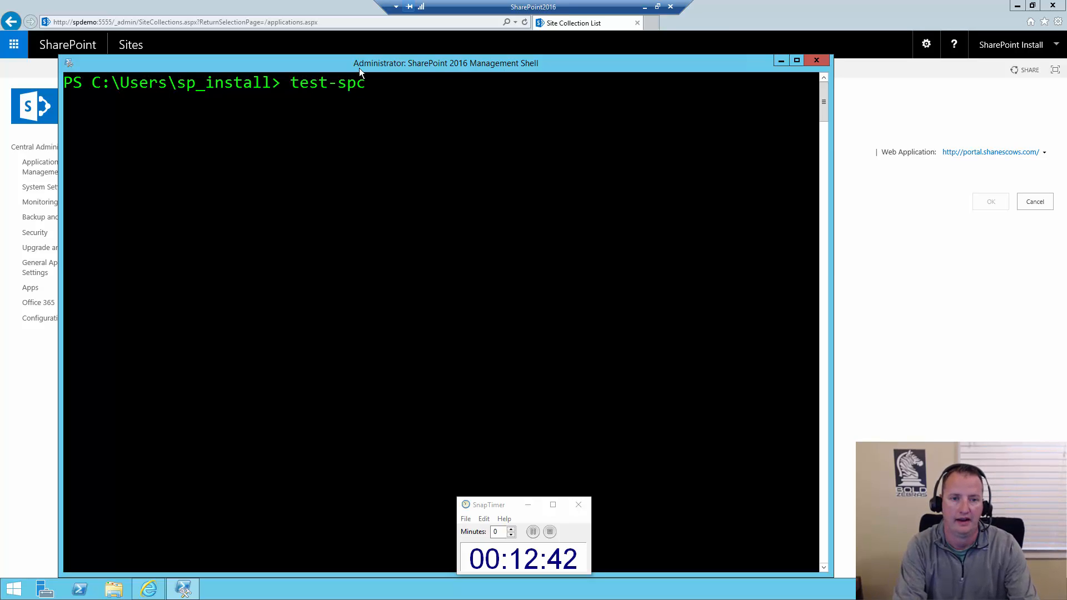
key(Tab)
text(-)
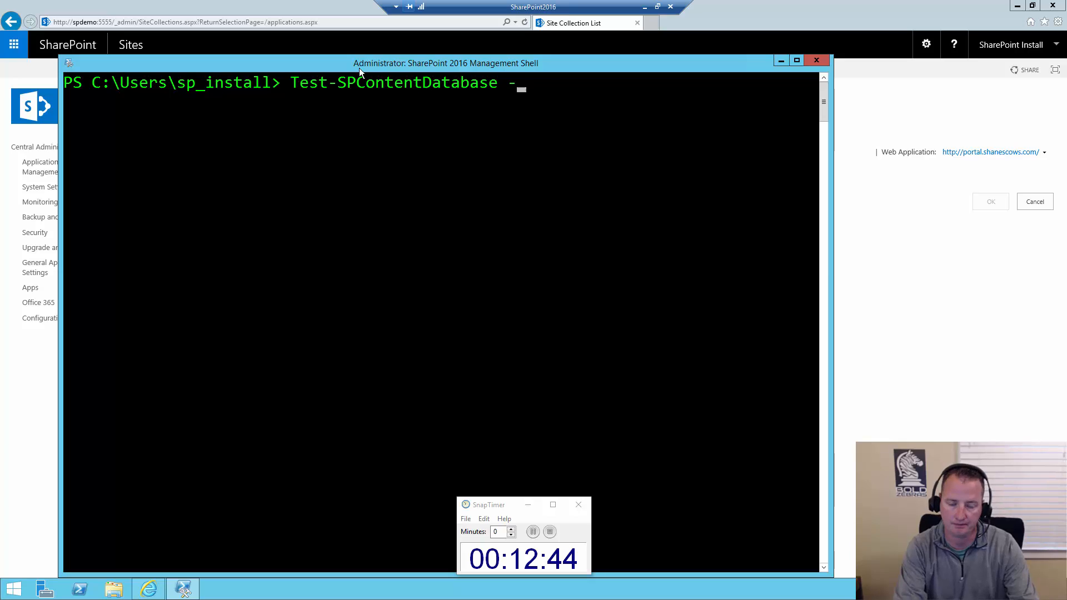
text(Name wss)
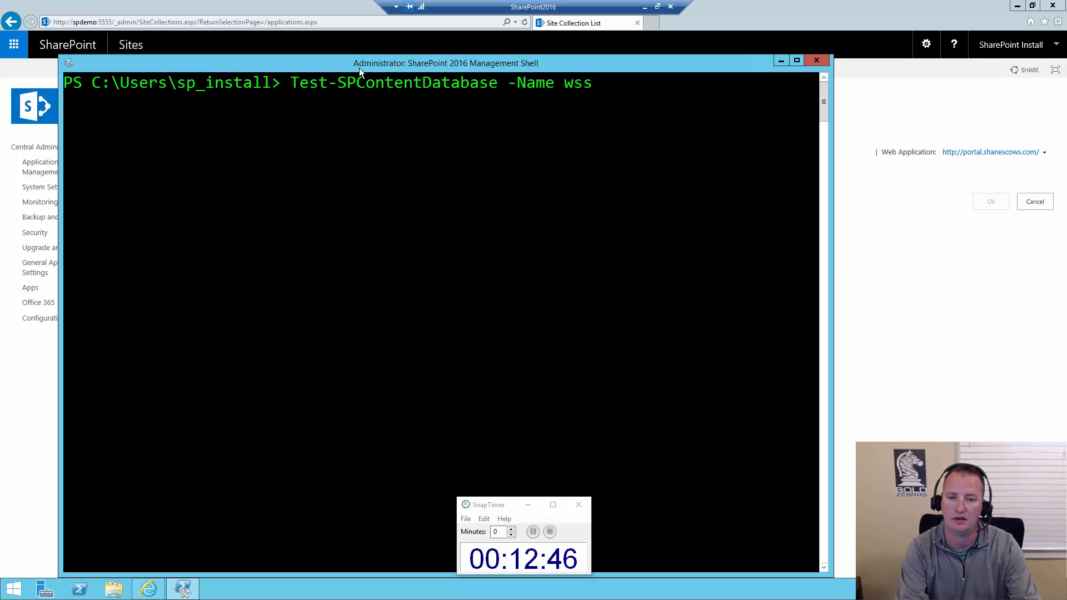
text(_content)
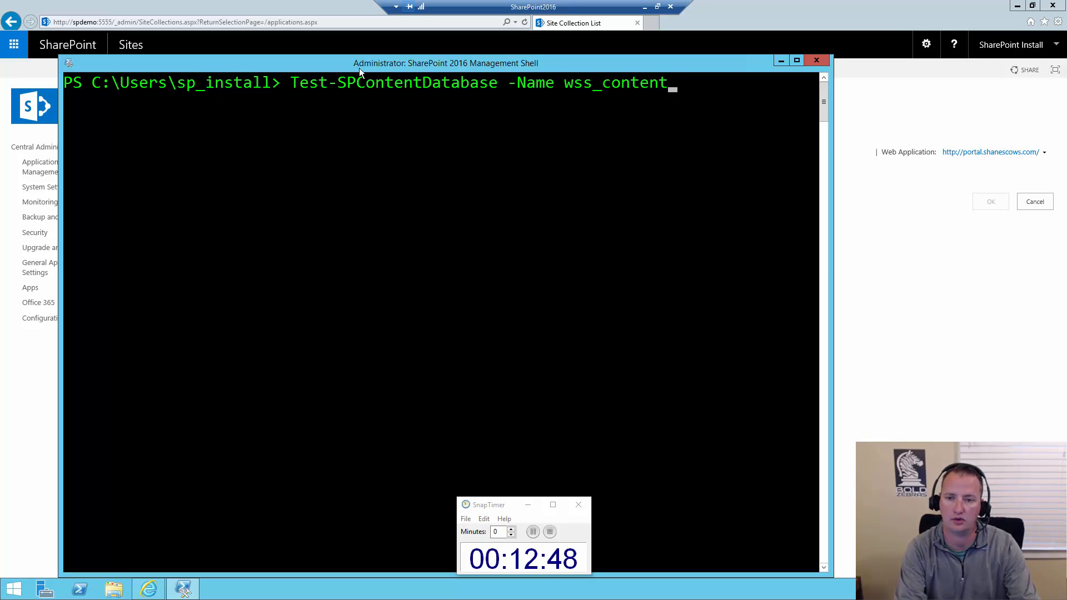
text(_2013)
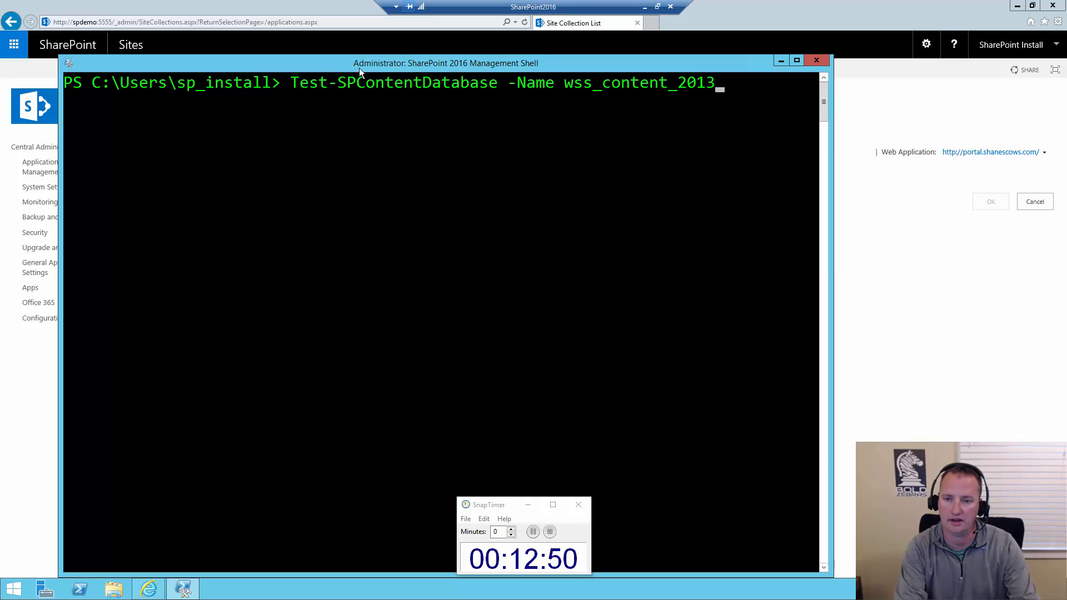
text(video -w)
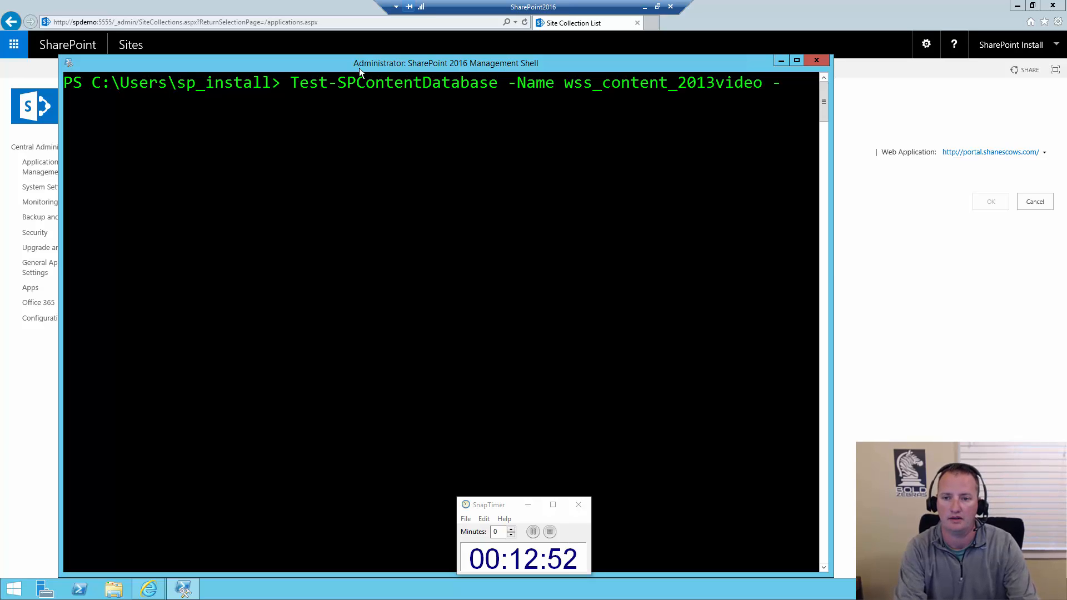
key(Tab)
text(htt)
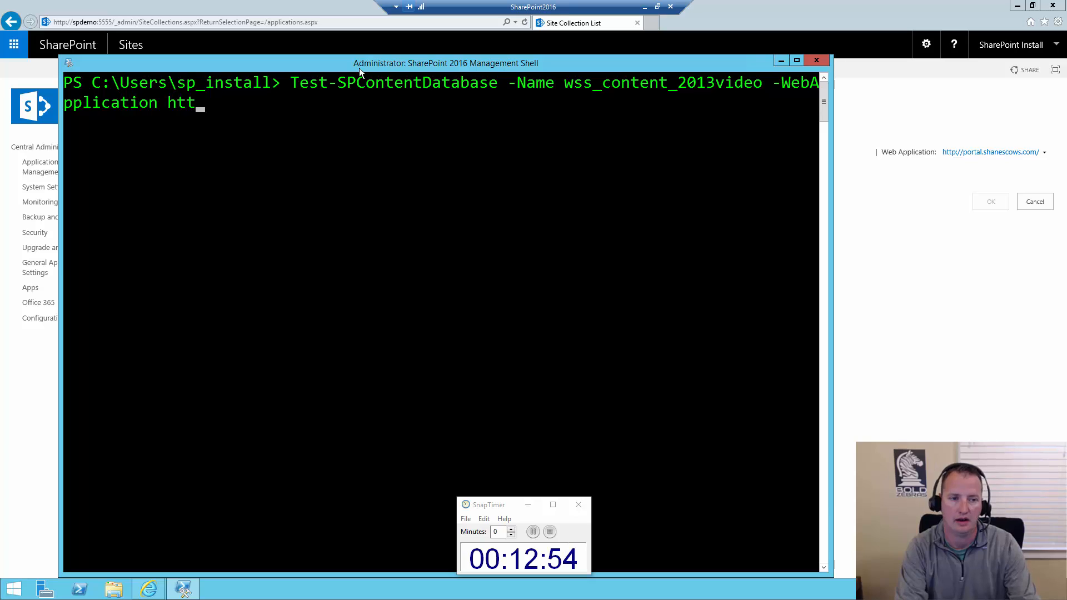
text(p://portal.cont)
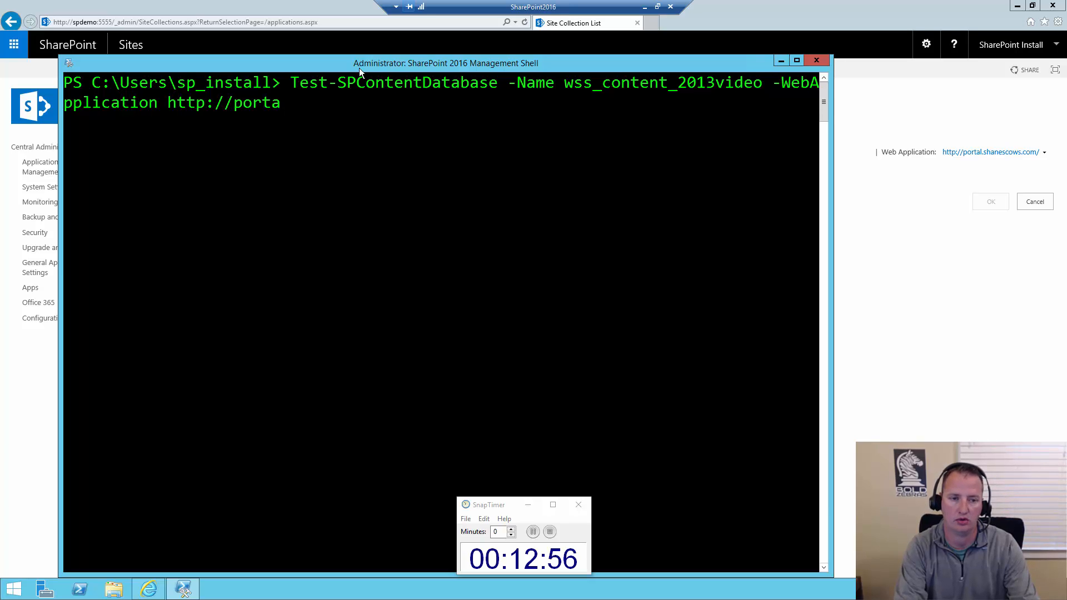
key(BackSpace)
key(BackSpace)
key(BackSpace)
key(BackSpace)
text(s)
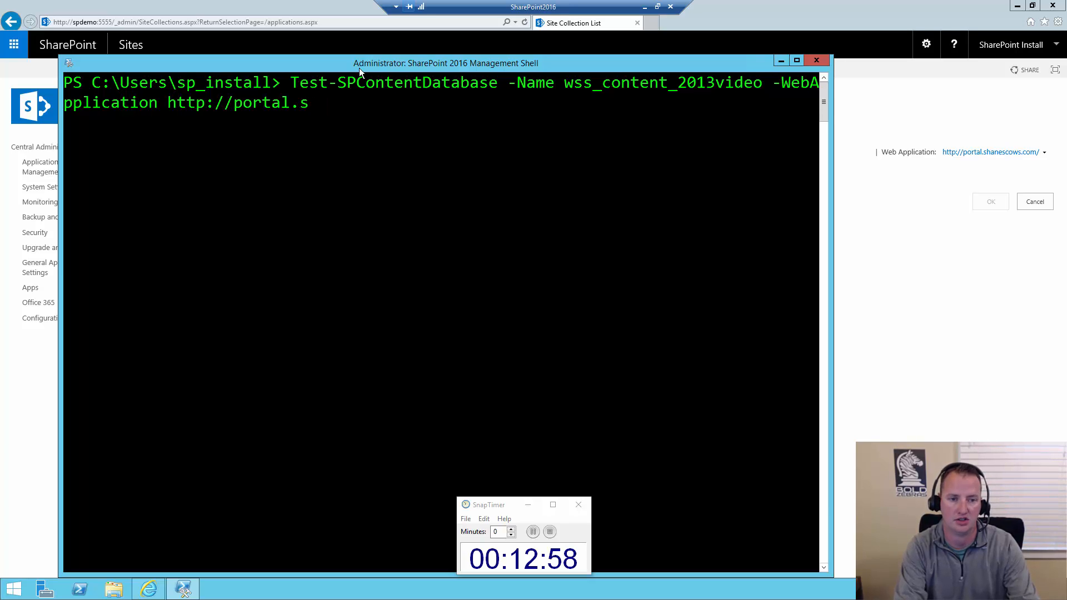
text(hanescows.com)
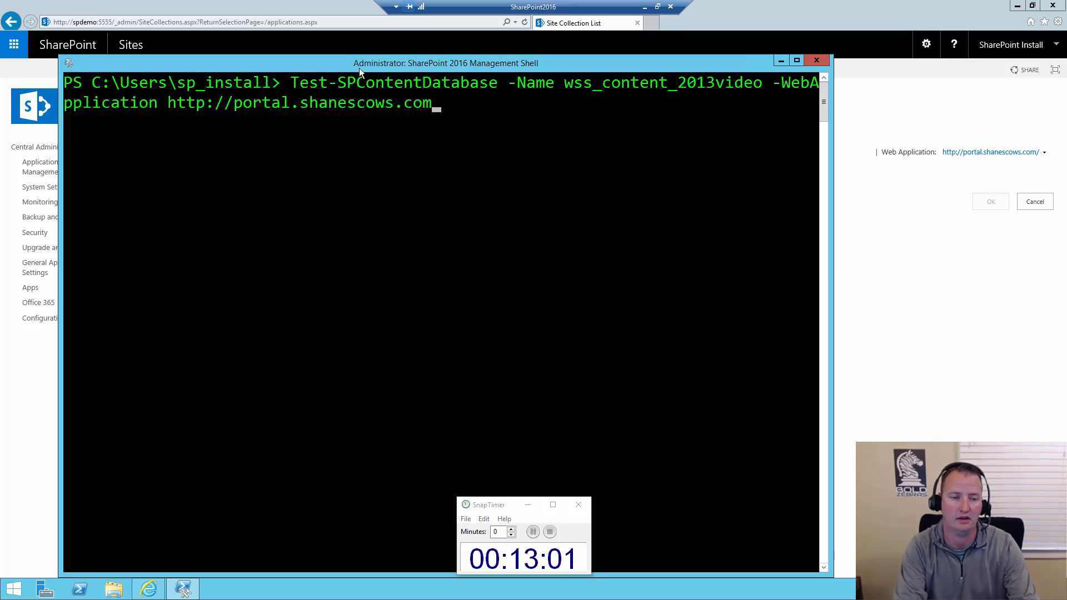
key(Return)
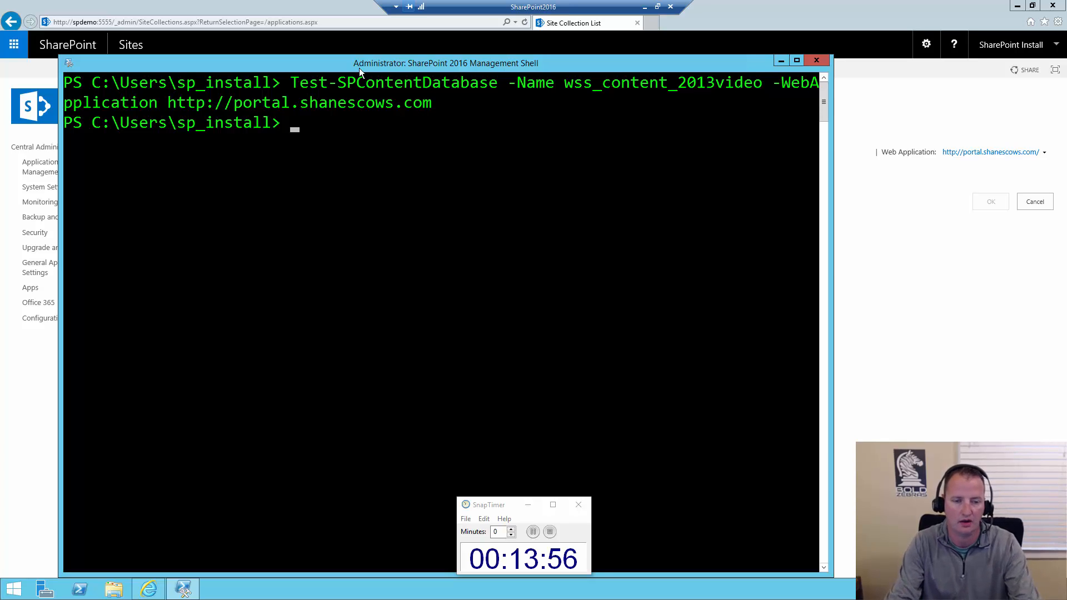
key(Up)
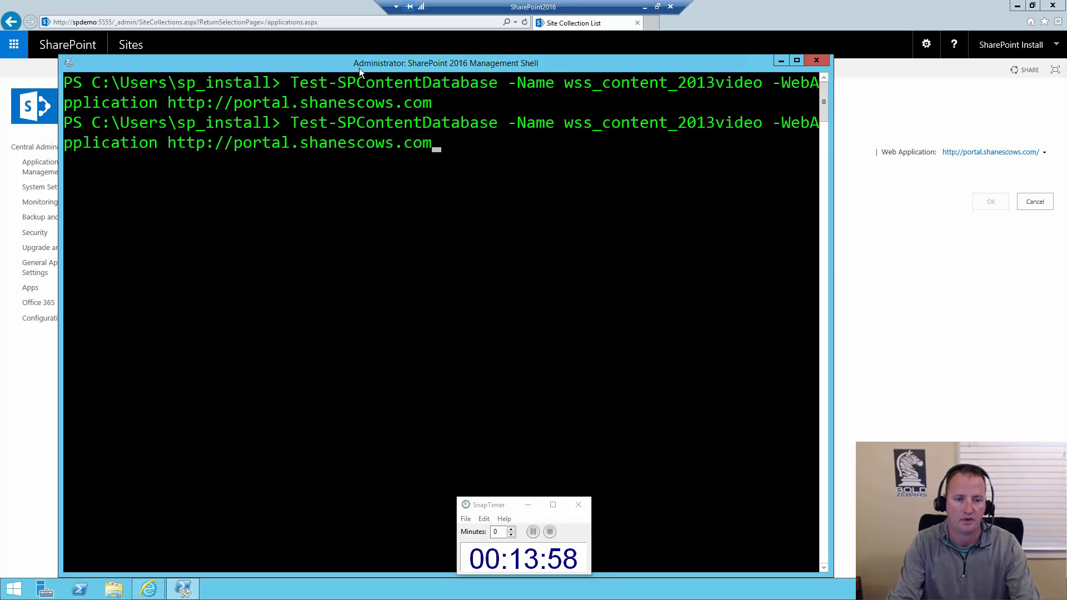
key(Home)
key(Delete)
key(Delete)
key(Delete)
text(moun)
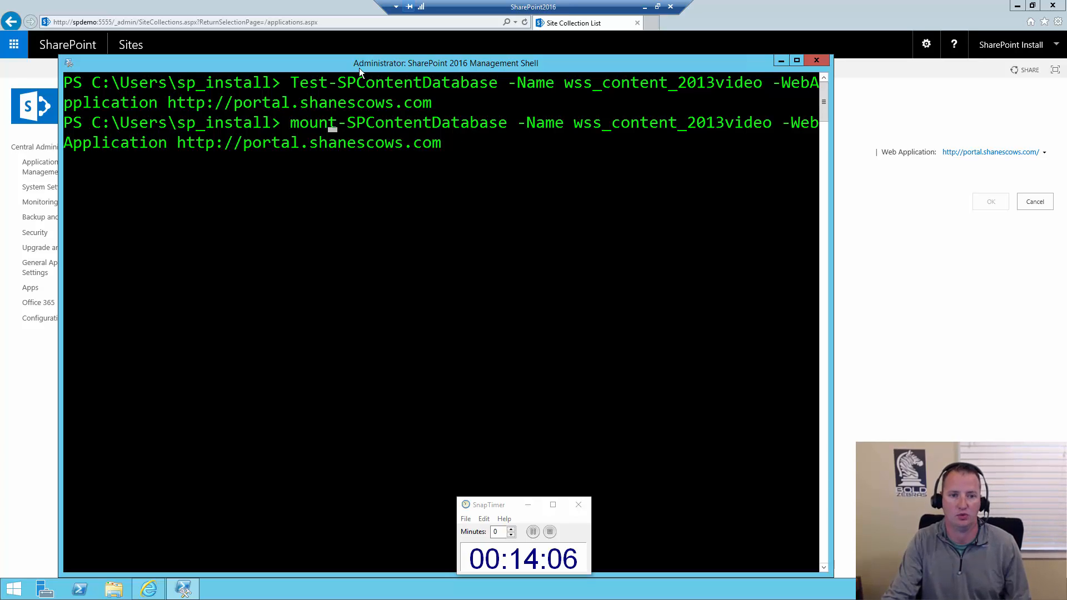
key(Return)
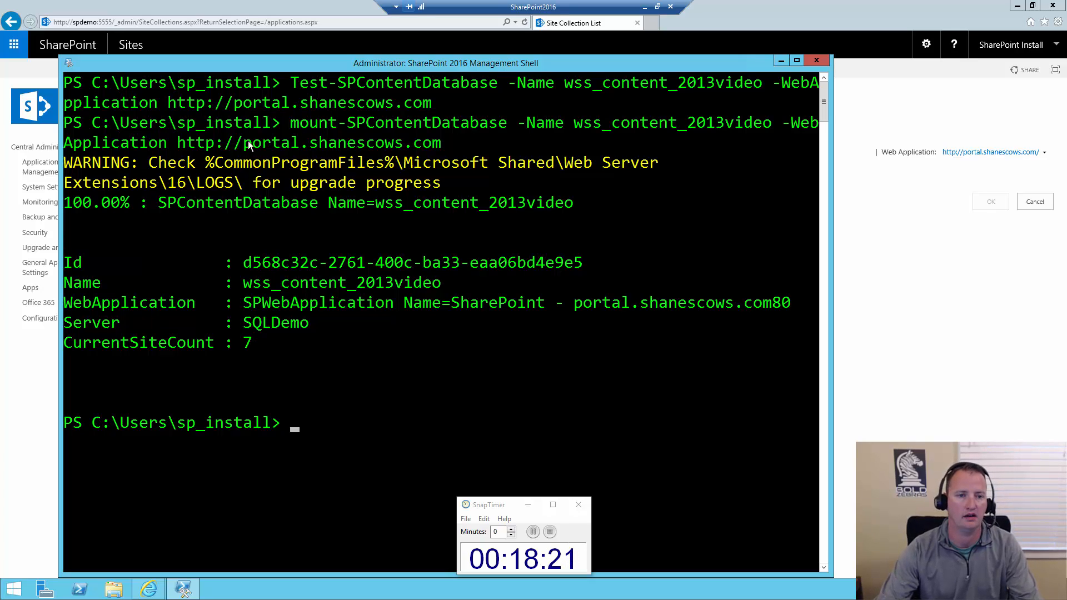
Switch to Central Administration in the browser and refresh the portal's site collection list
click(259, 7)
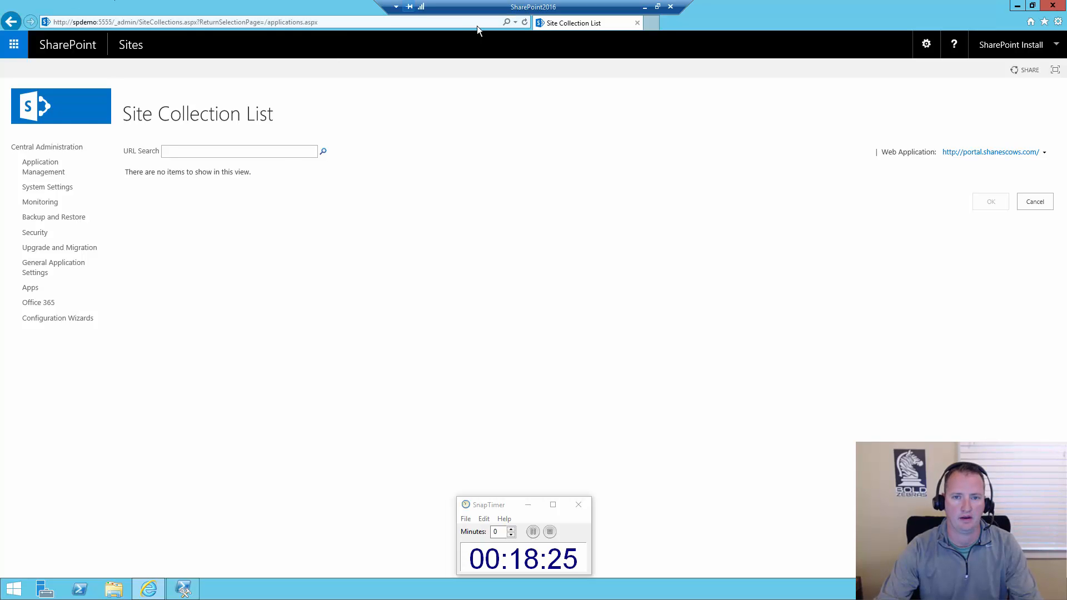
click(525, 22)
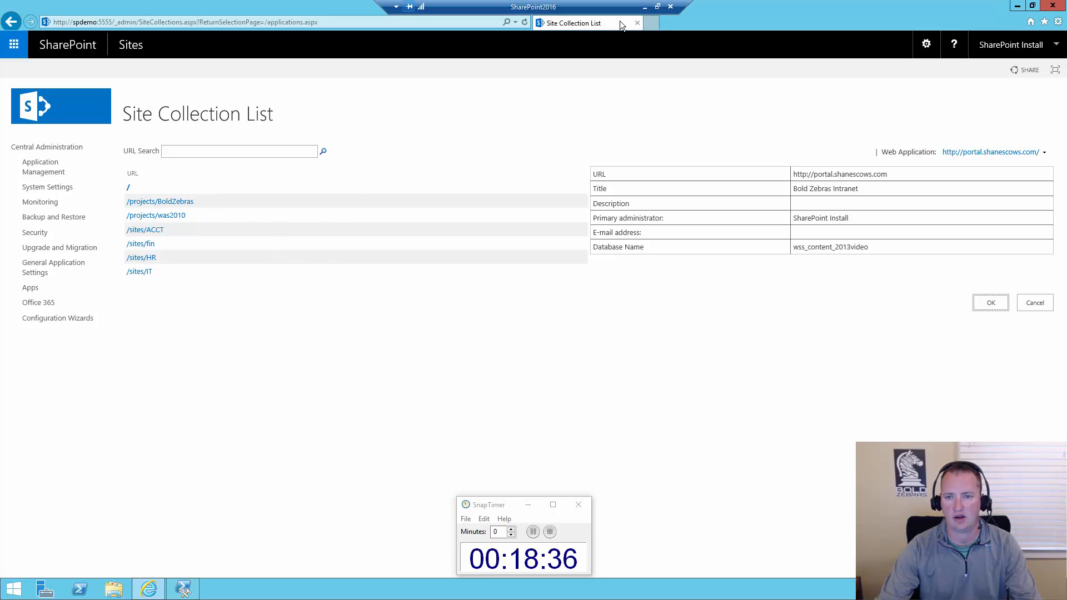
key(alt+d)
click(651, 25)
text(http://)
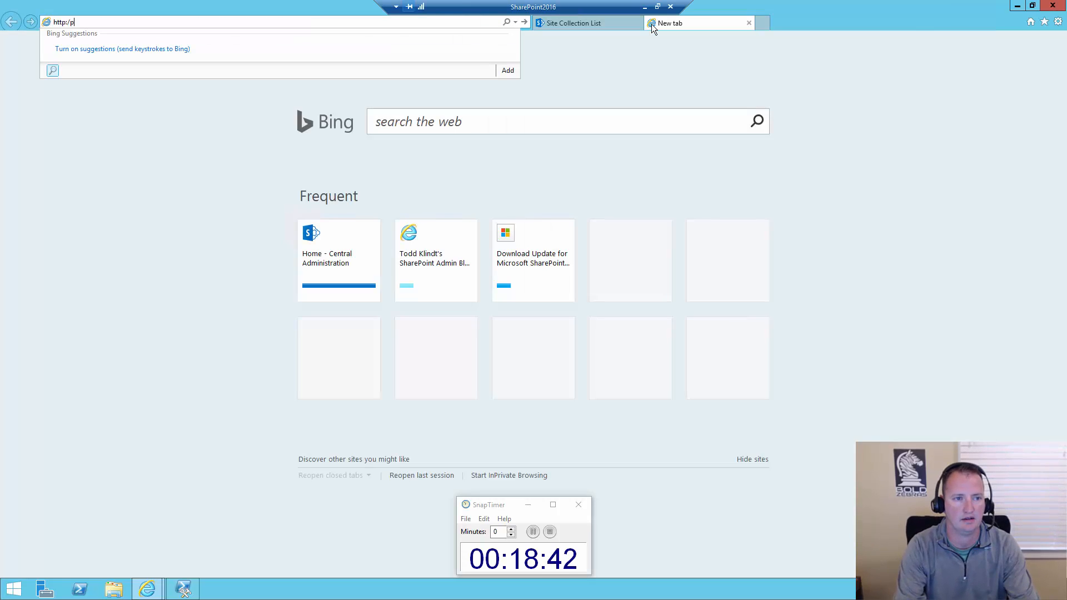
text(port)
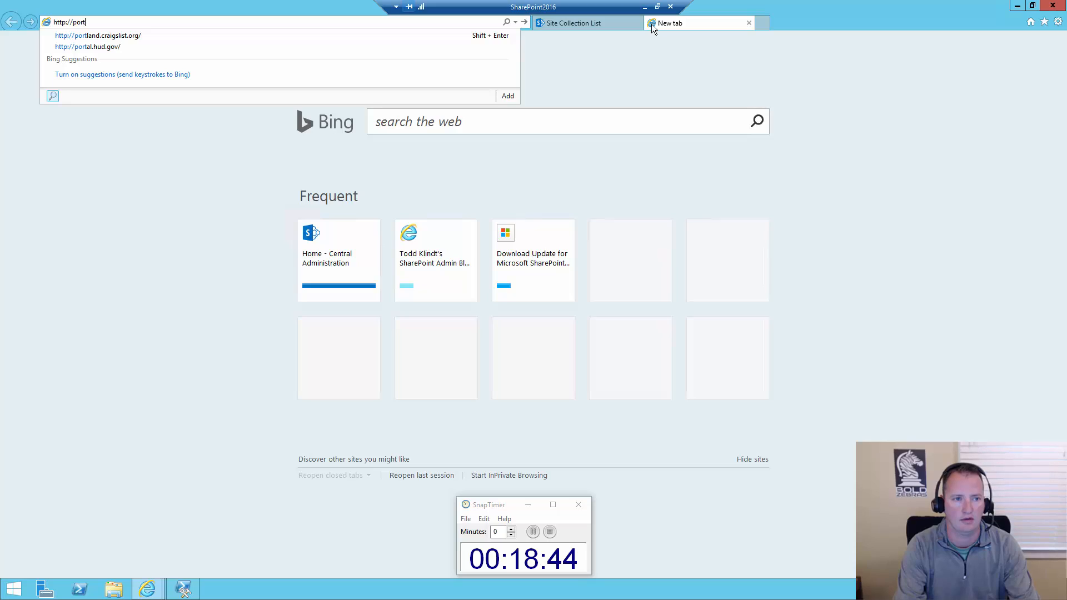
text(al.shanescw)
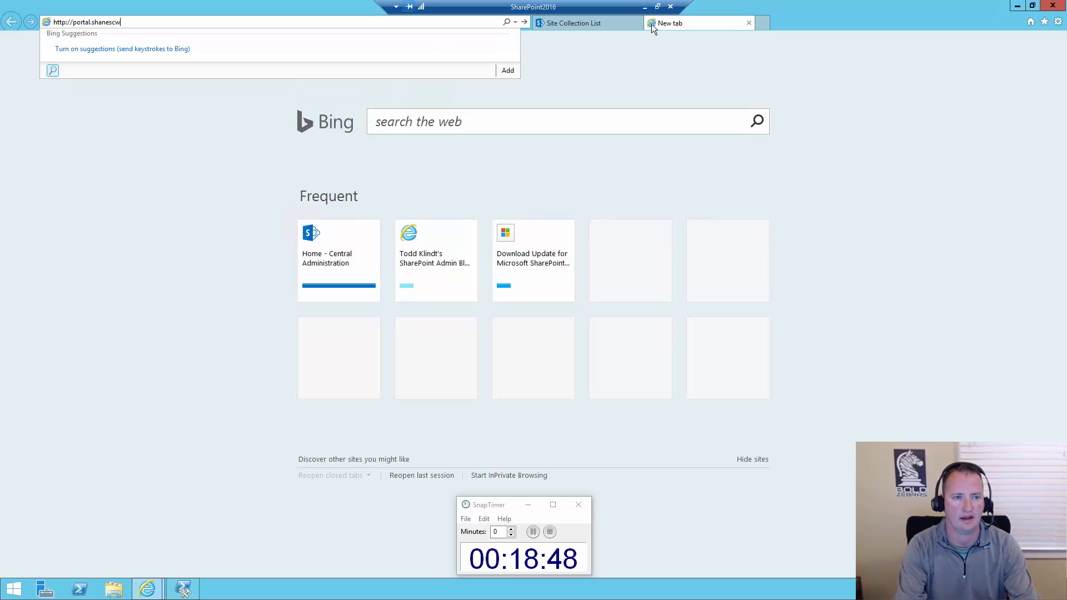
text(ws.com)
key(Return)
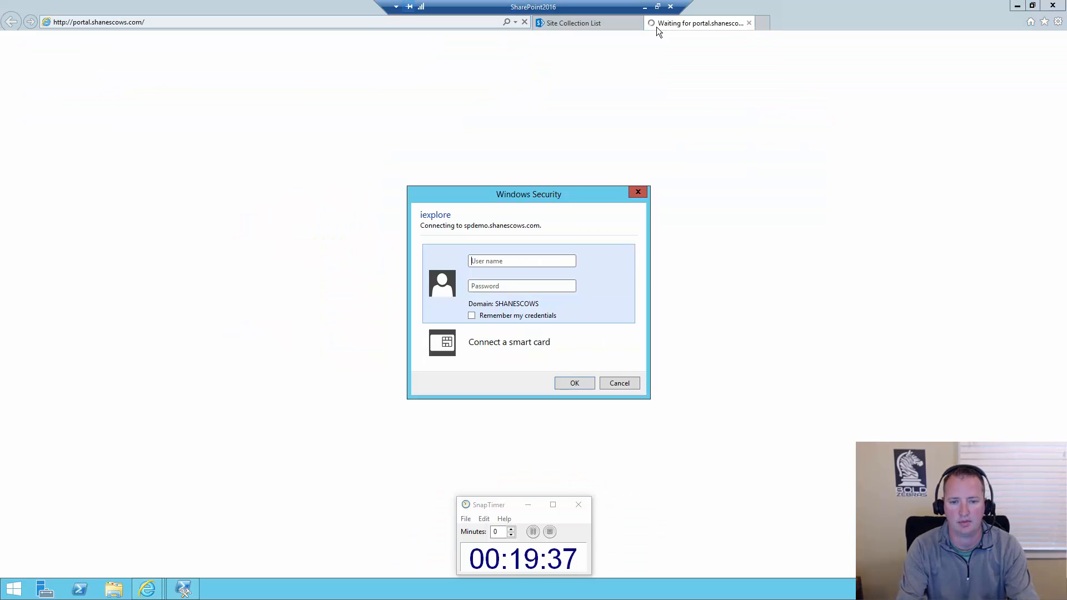
Sign in to the portal as shanescows\sp_install with the account password
text(shane)
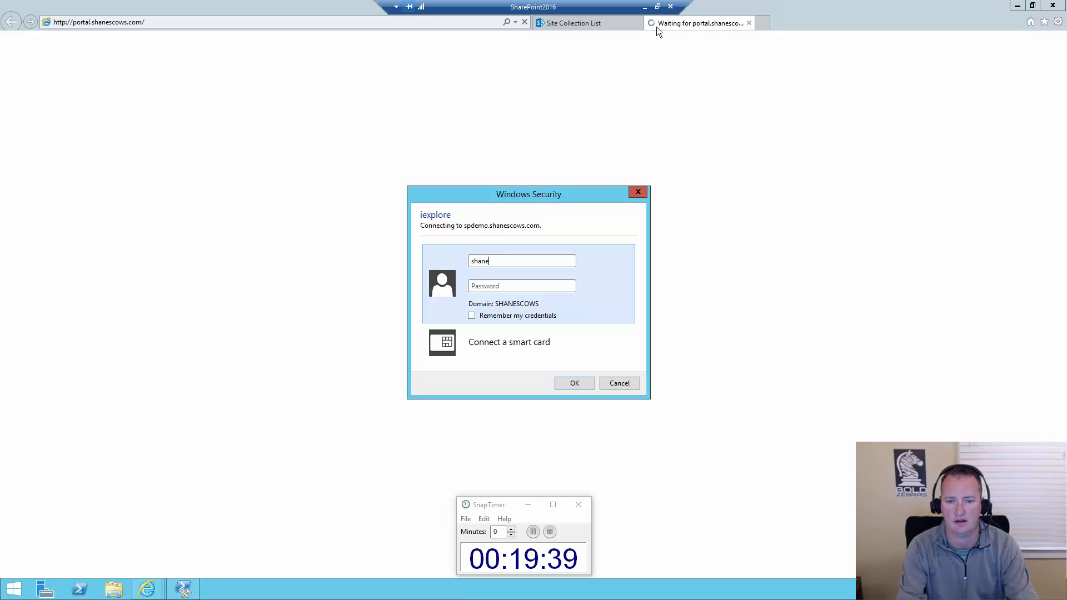
text(scows\sp_i)
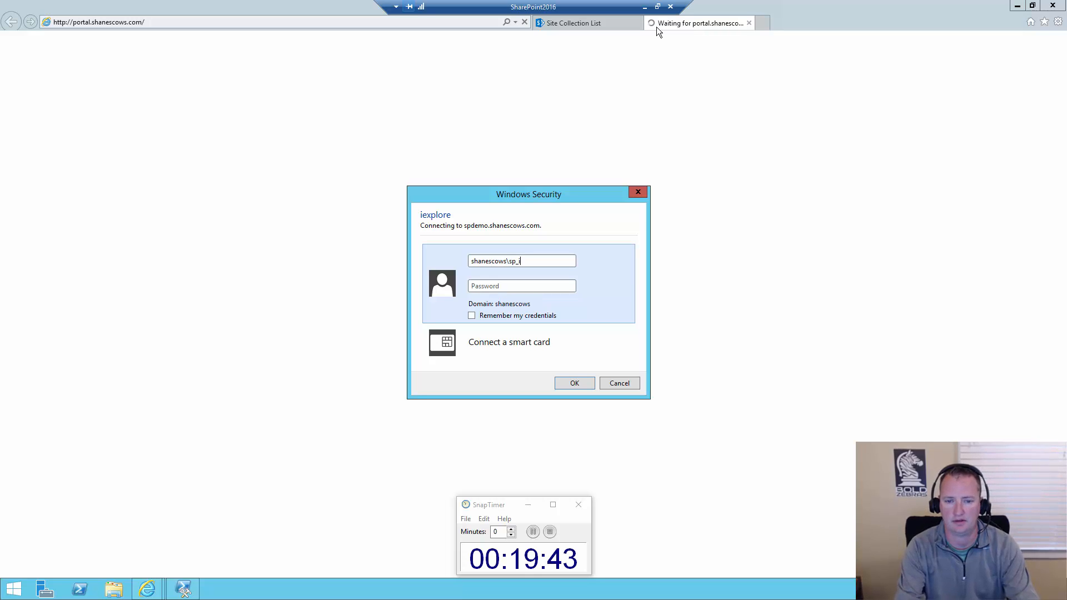
text(nstall)
key(Tab)
text(••••••••••)
key(Return)
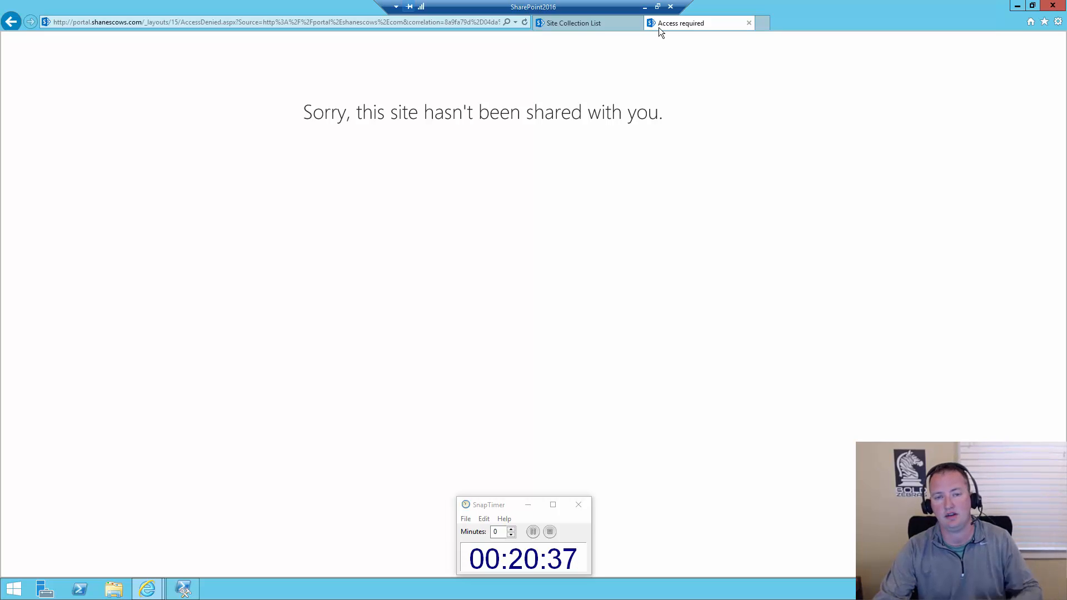
Open the user policy of the portal.shanescows.com web application in Central Administration
click(592, 25)
click(46, 170)
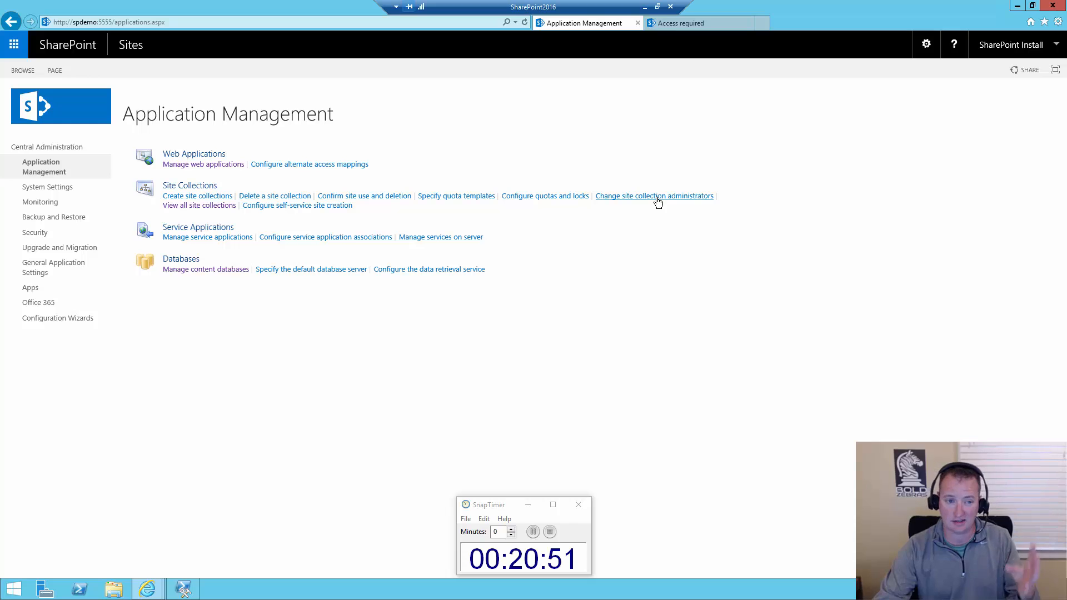
click(231, 168)
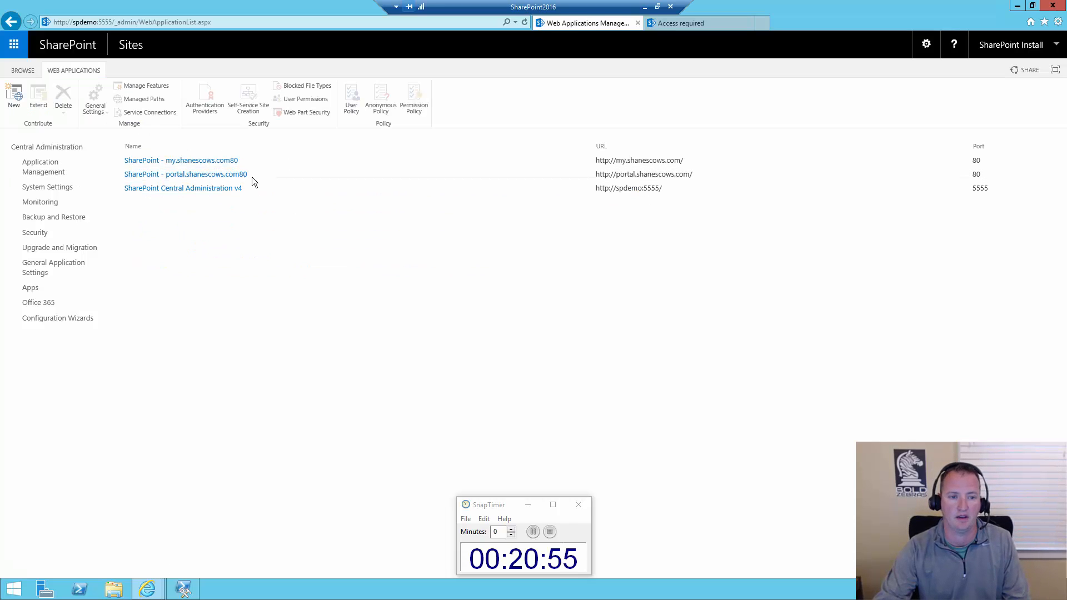
click(351, 97)
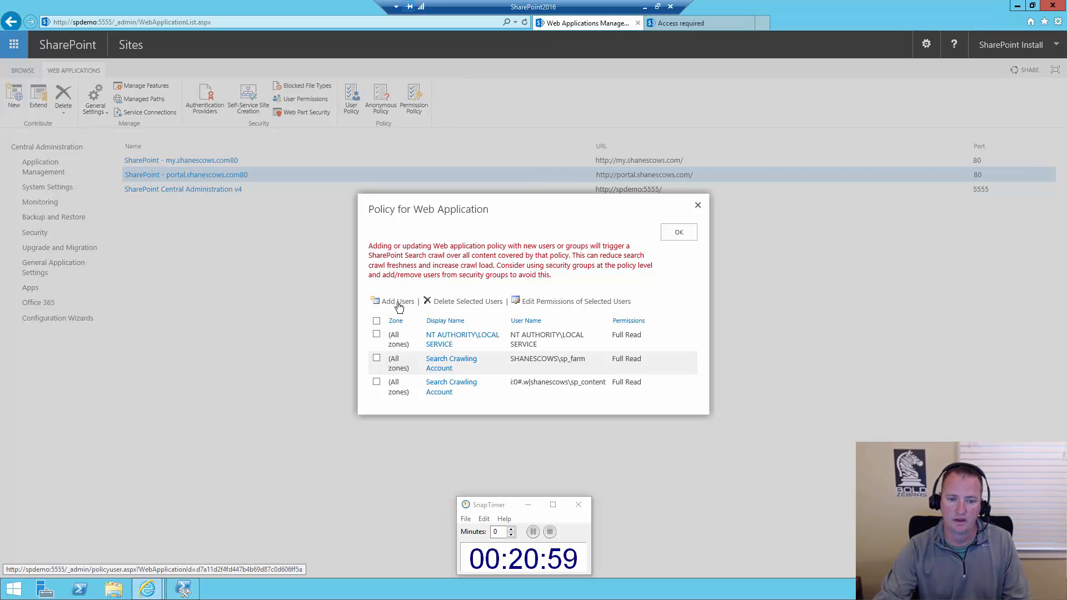
Add sp_install to the web application's policy for all zones with Full Control permission
click(398, 302)
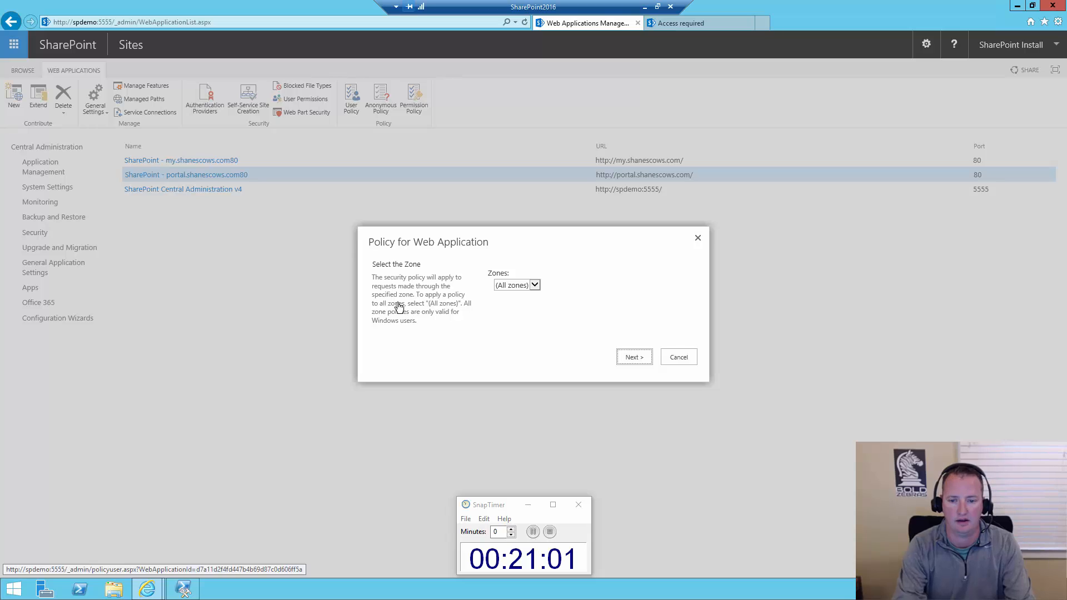
key(Return)
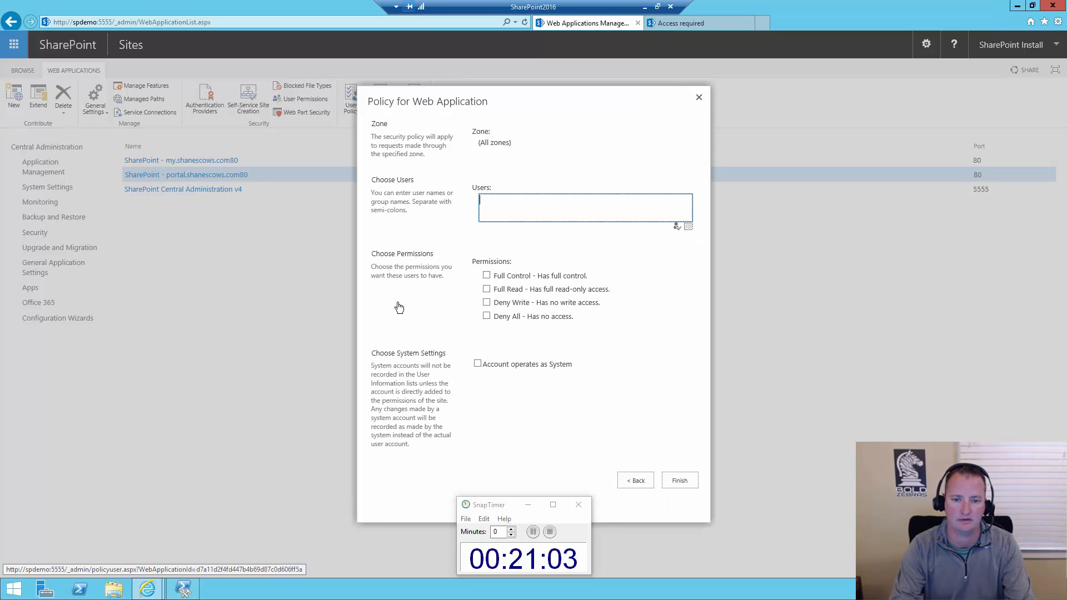
text(sp_insta)
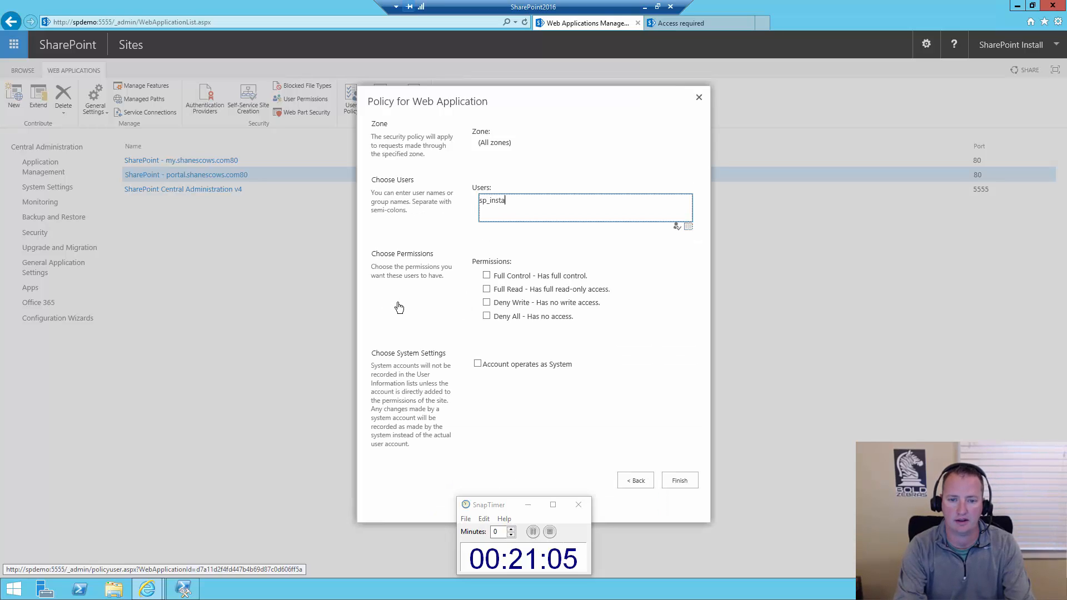
text(ll)
key(ctrl+k)
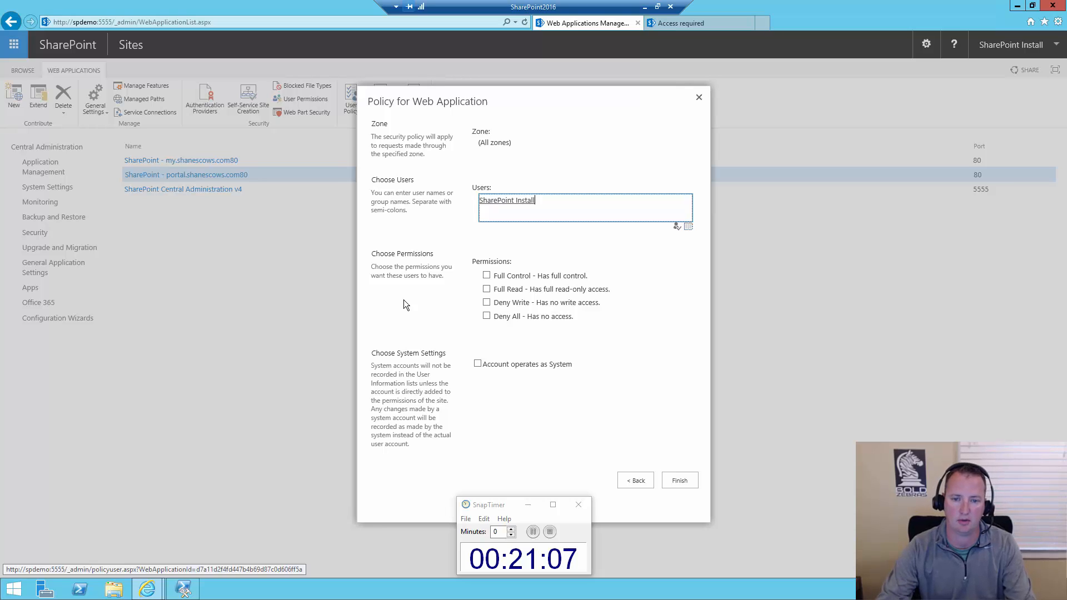
click(522, 276)
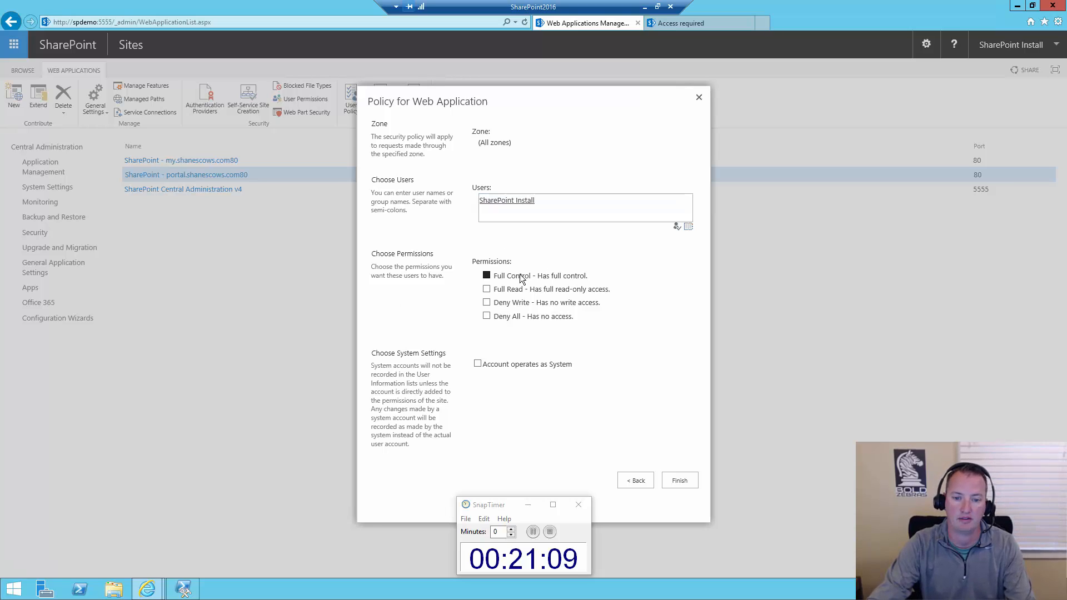
click(681, 482)
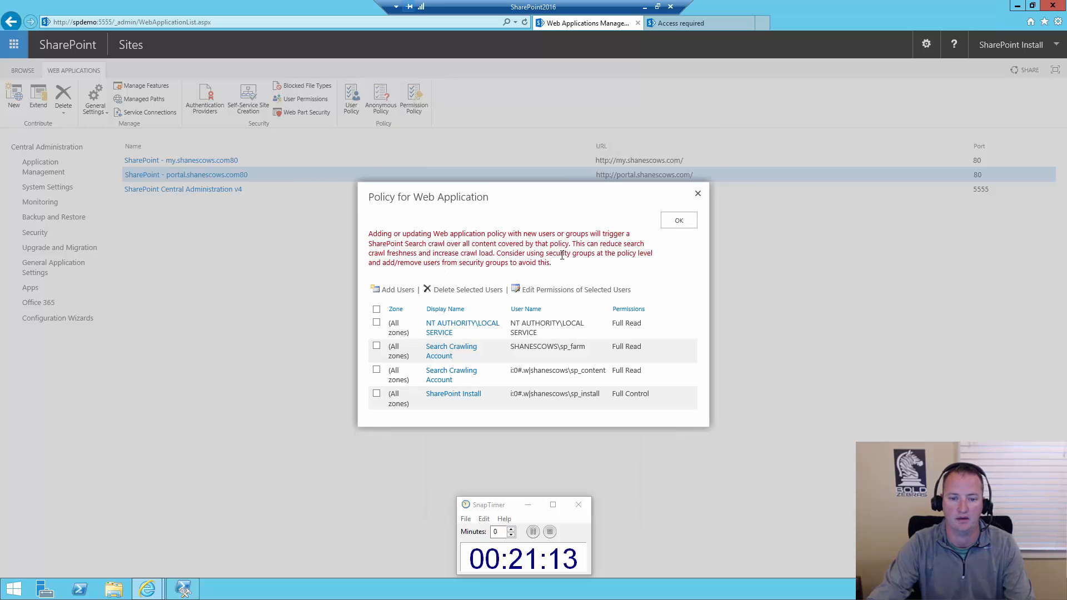
click(679, 221)
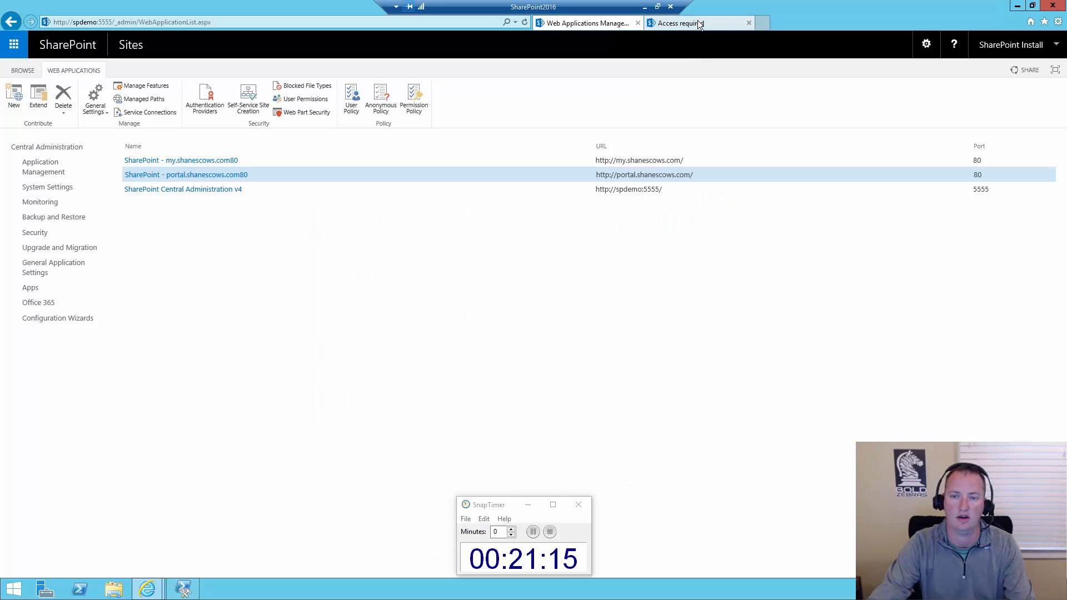
click(698, 22)
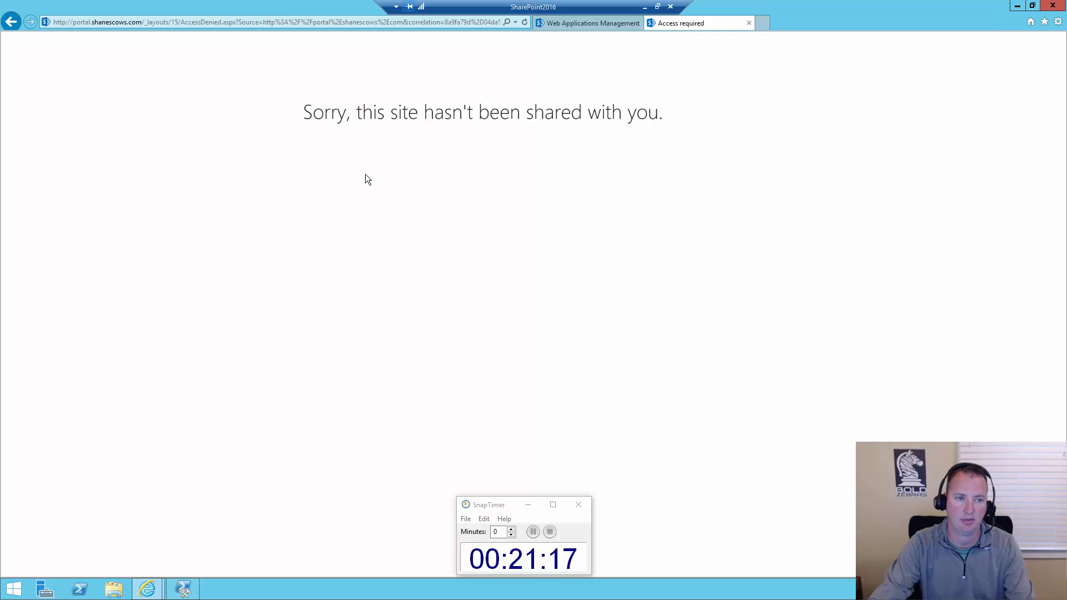
click(272, 21)
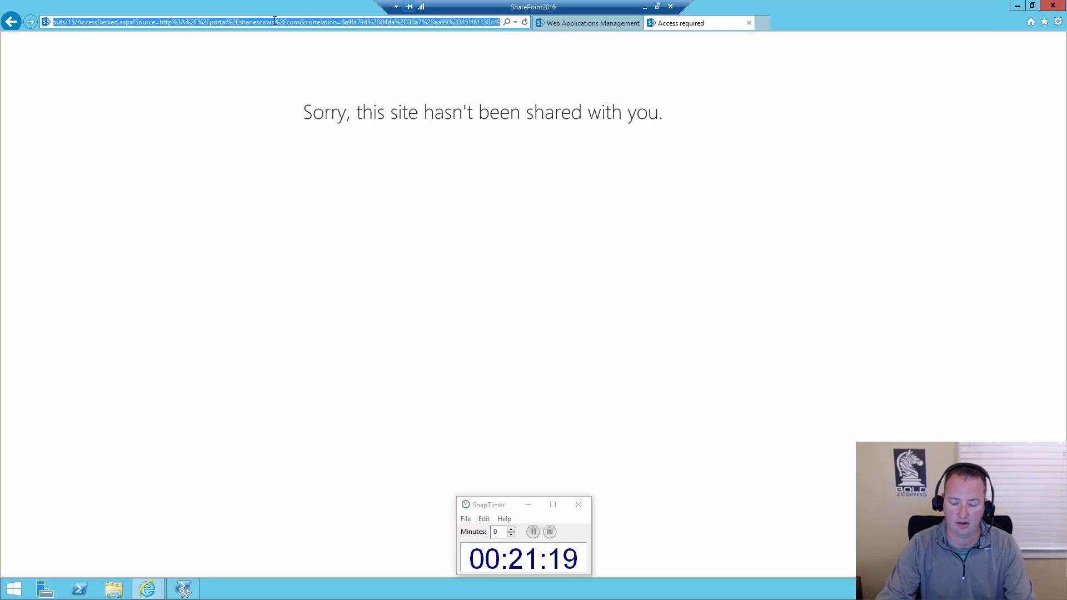
text(http://portal.shanescows.com/)
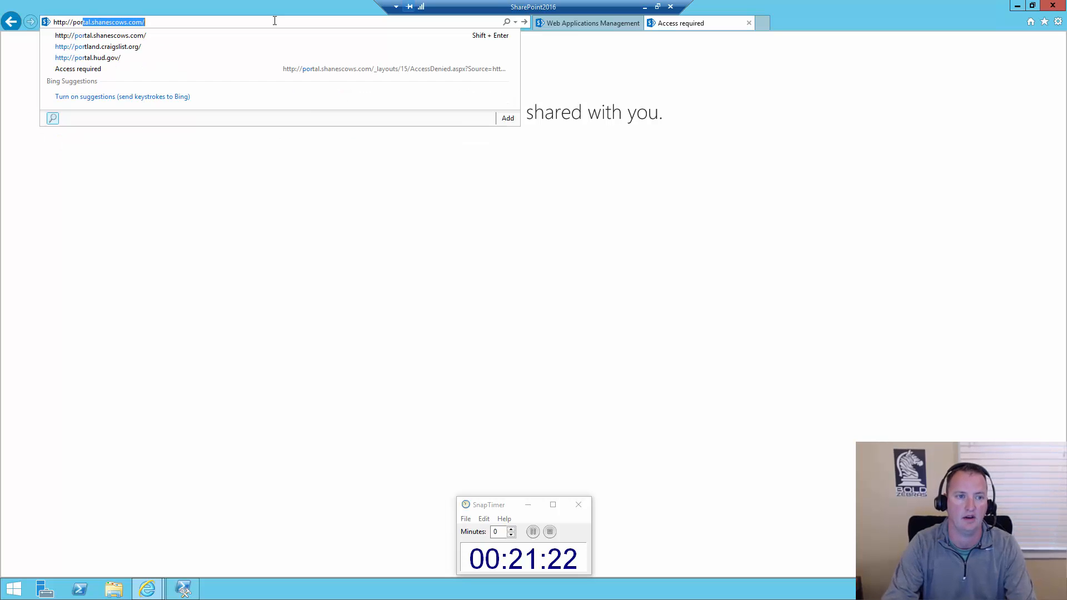
key(Return)
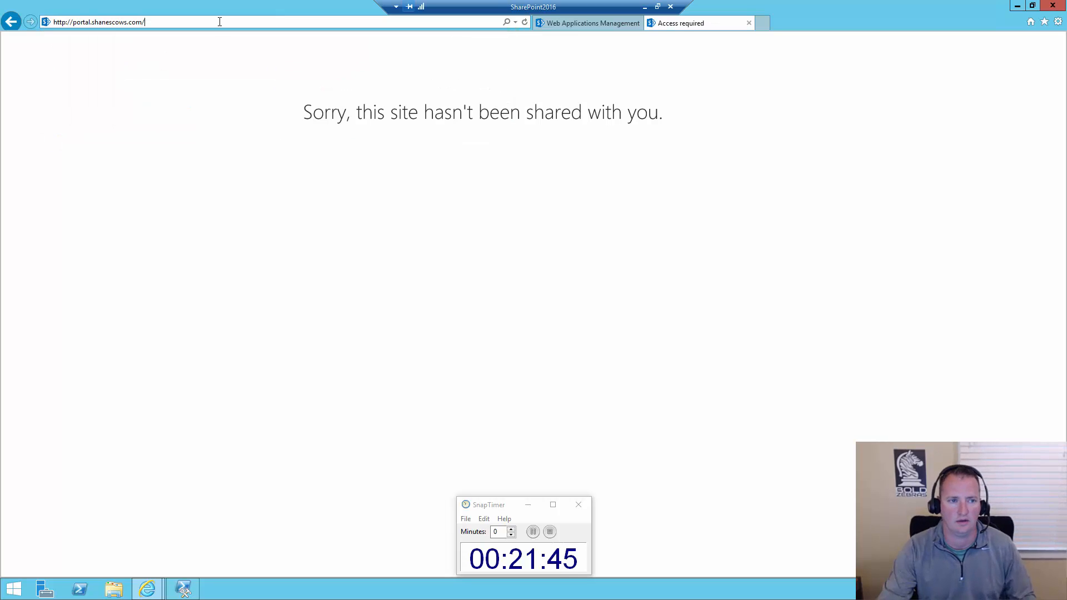
click(222, 22)
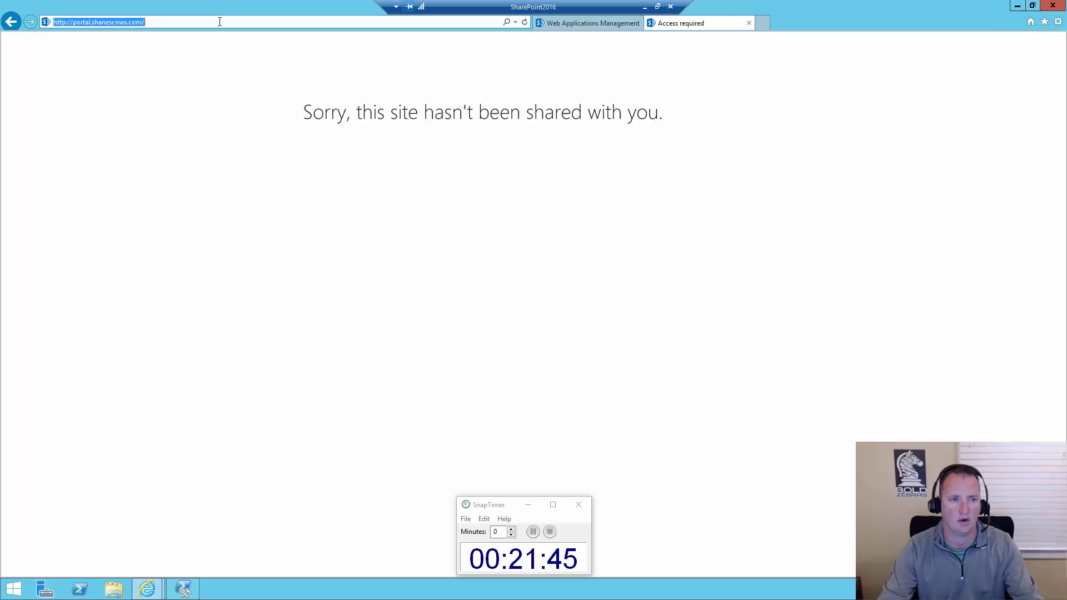
click(749, 22)
click(759, 25)
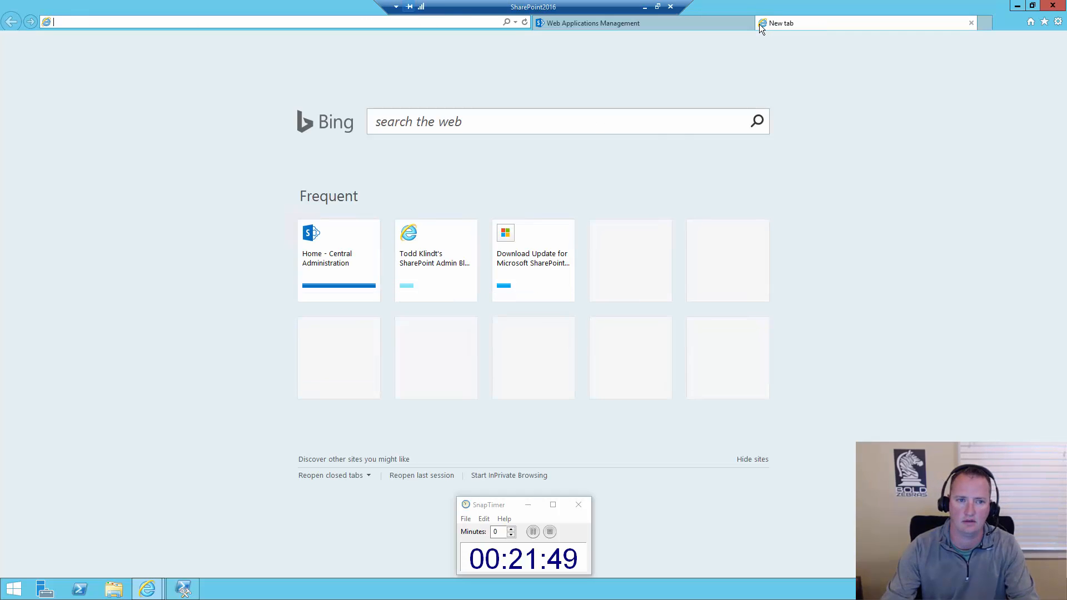
text(portal.shanescows.com/)
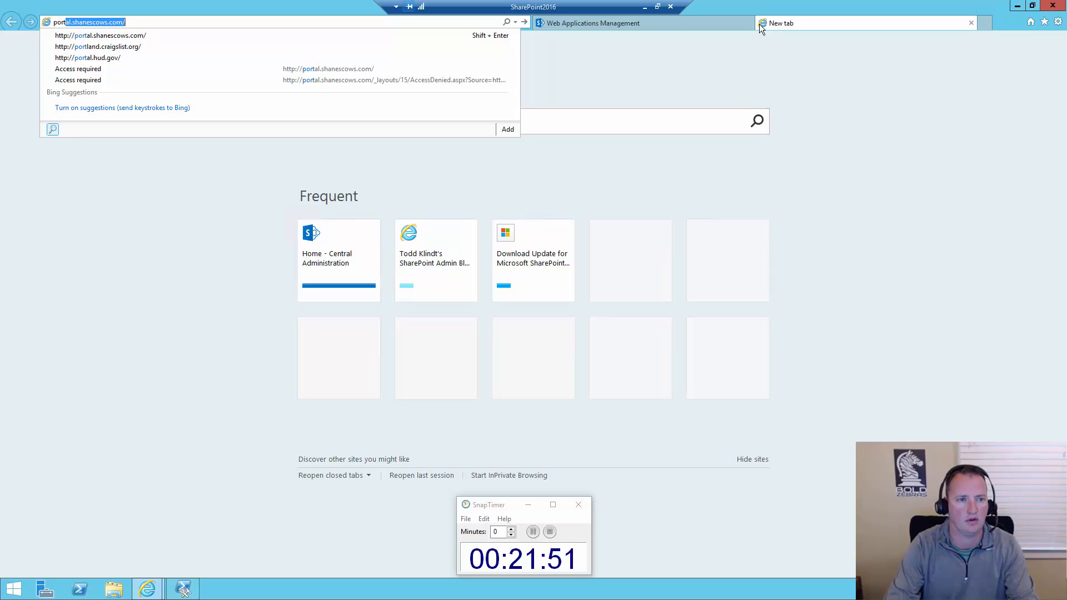
key(Return)
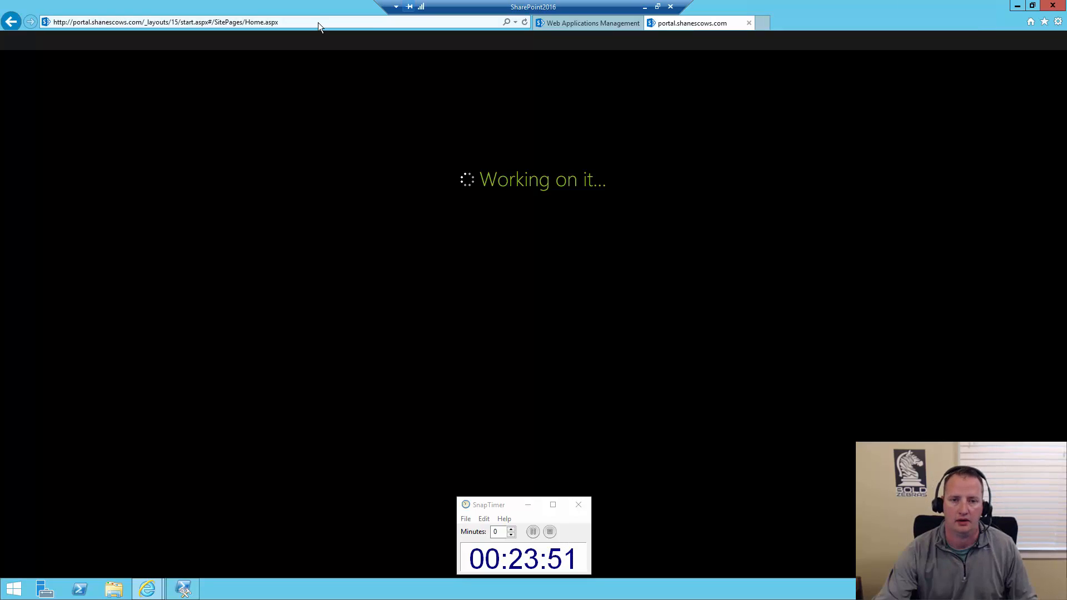
Open the upgrade status page in Central Administration and examine the latest session's details, moving SnapTimer clear of the log file path
click(583, 22)
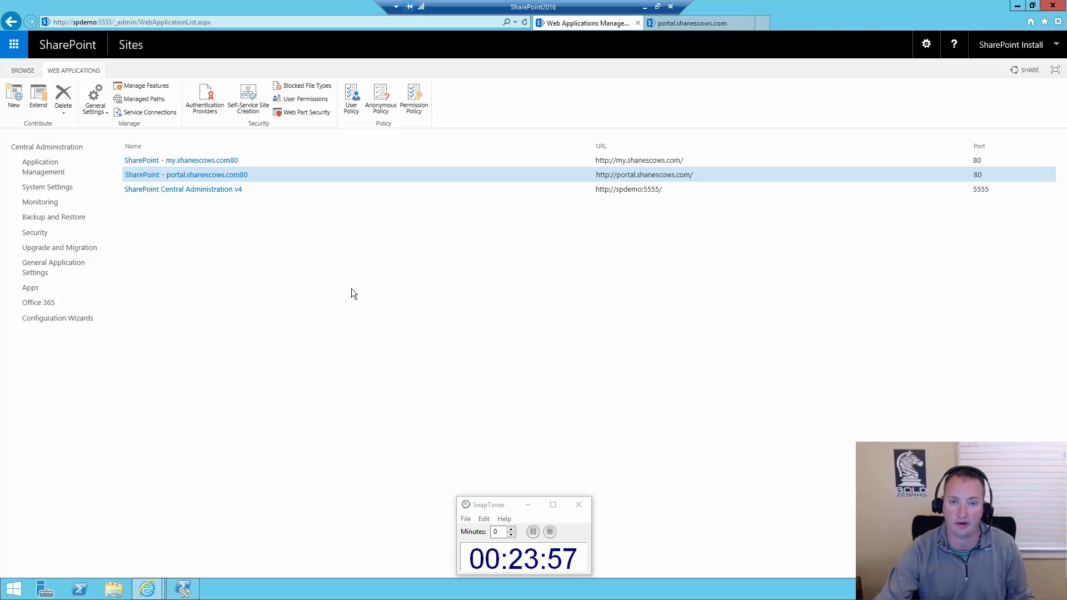
click(86, 250)
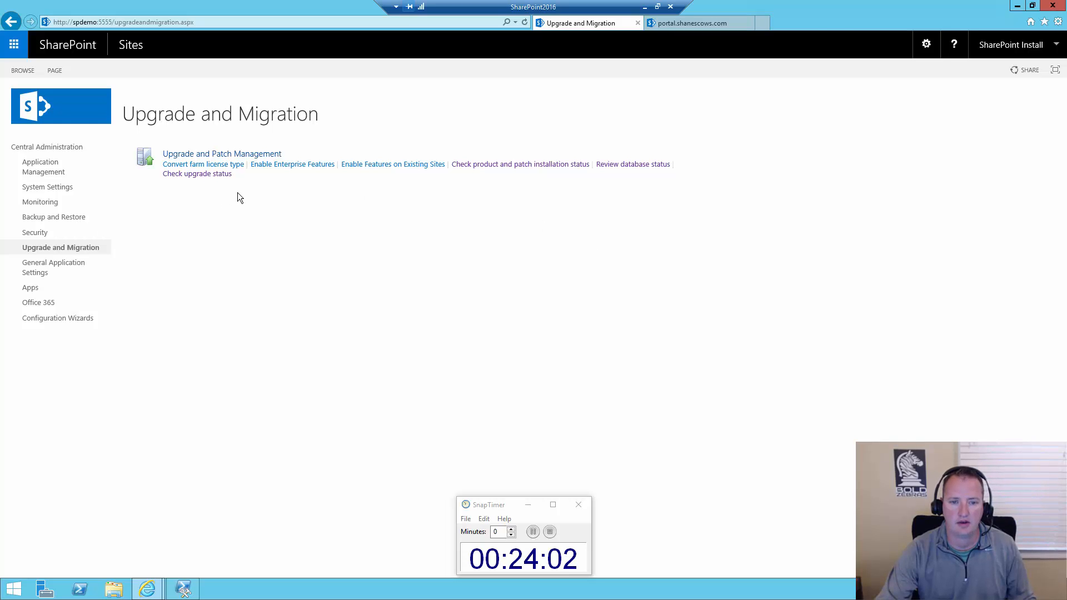
click(219, 175)
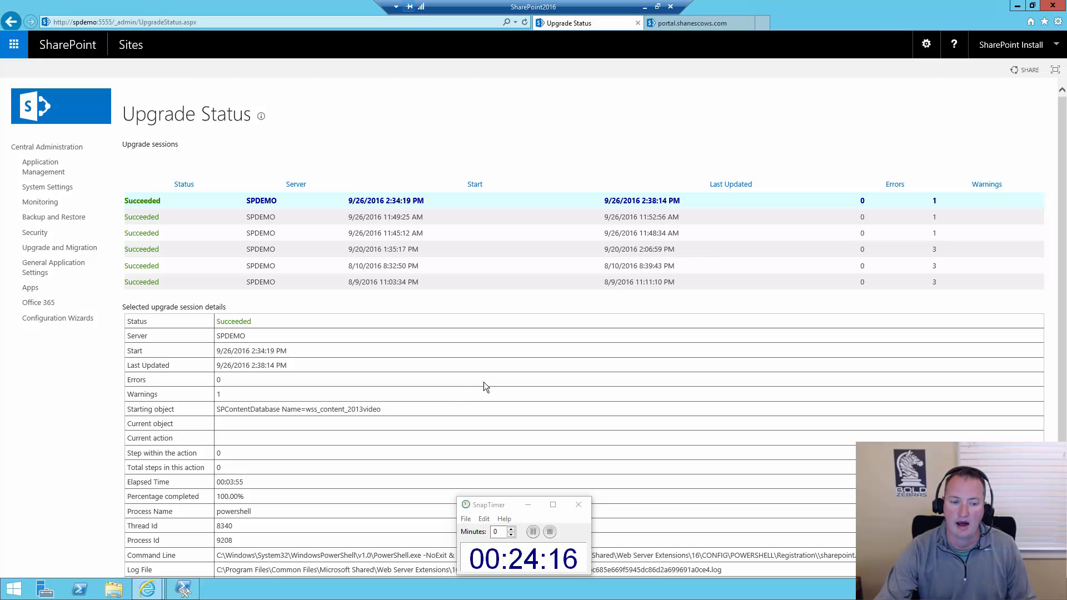
scroll(480, 383, down, 1)
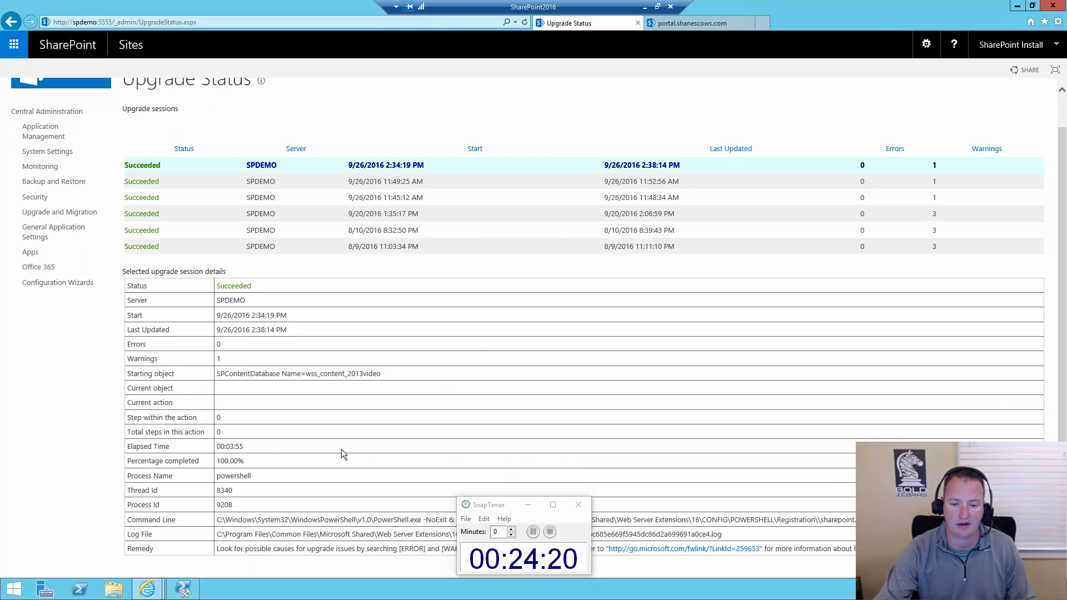
drag(510, 508, 48, 503)
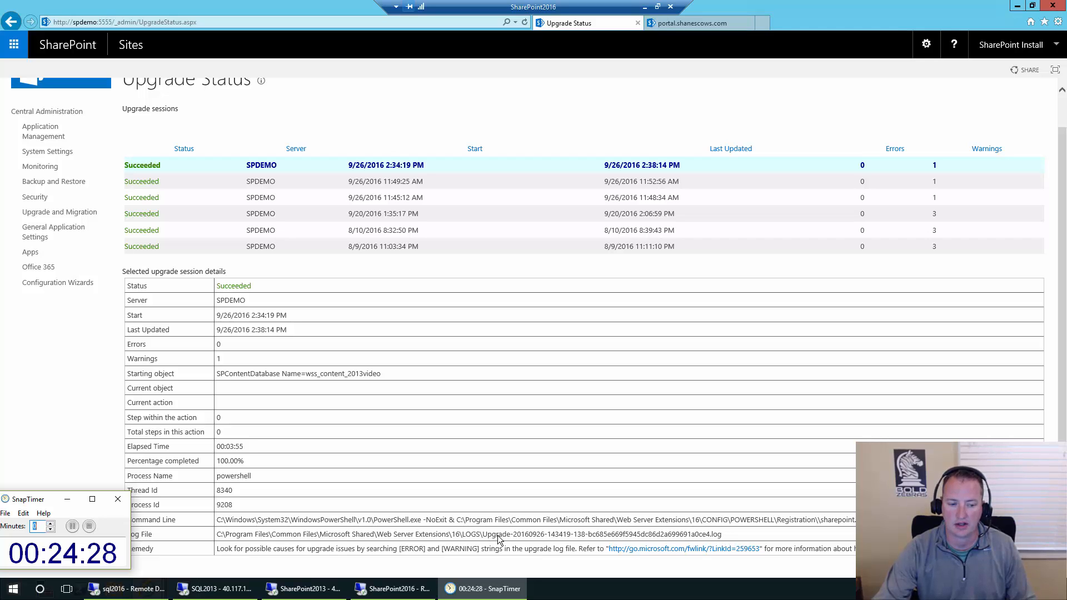
click(610, 527)
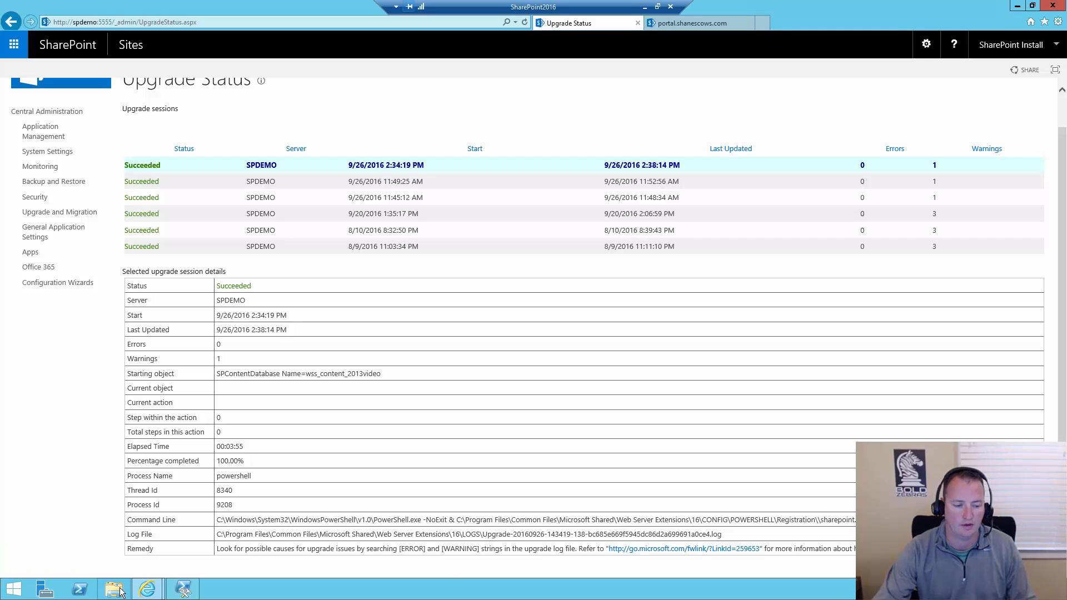
Browse in File Explorer to C:\Program Files\Common Files\microsoft shared\Web Server Extensions\16\LOGS
click(120, 585)
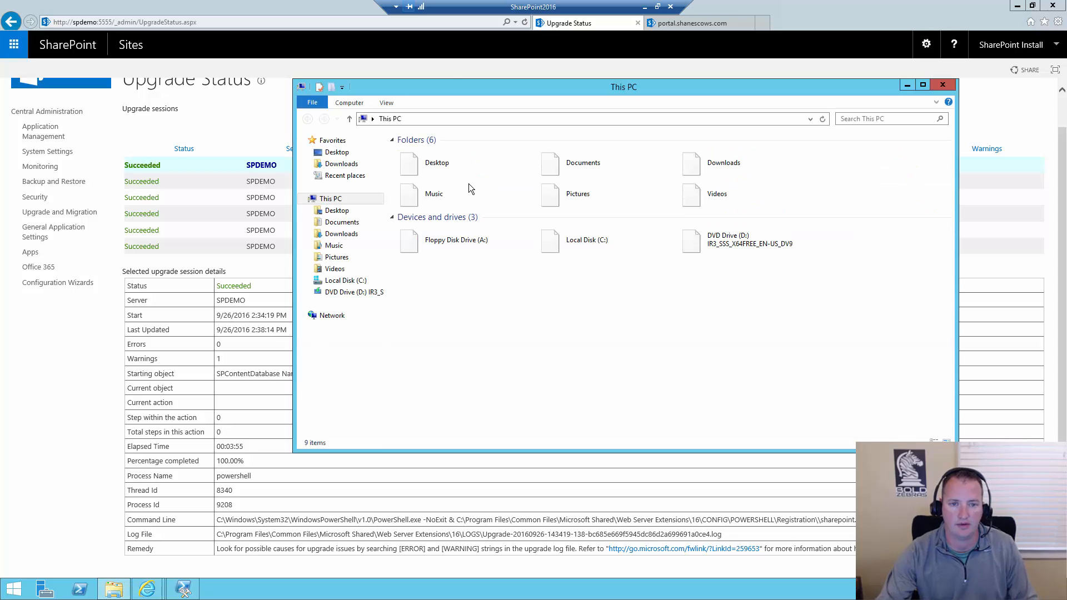
double_click(602, 240)
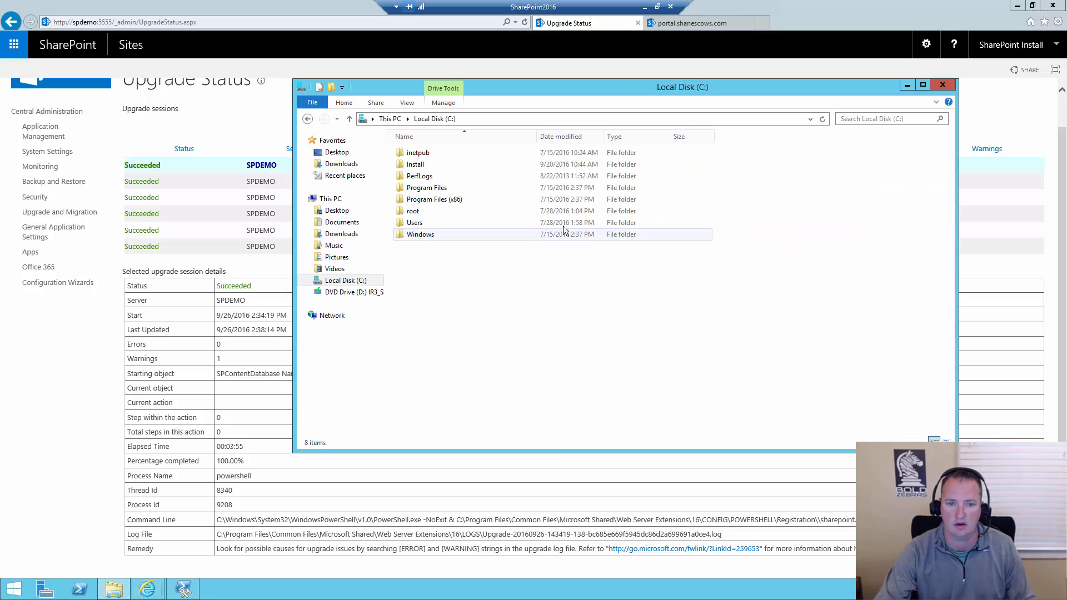
double_click(436, 192)
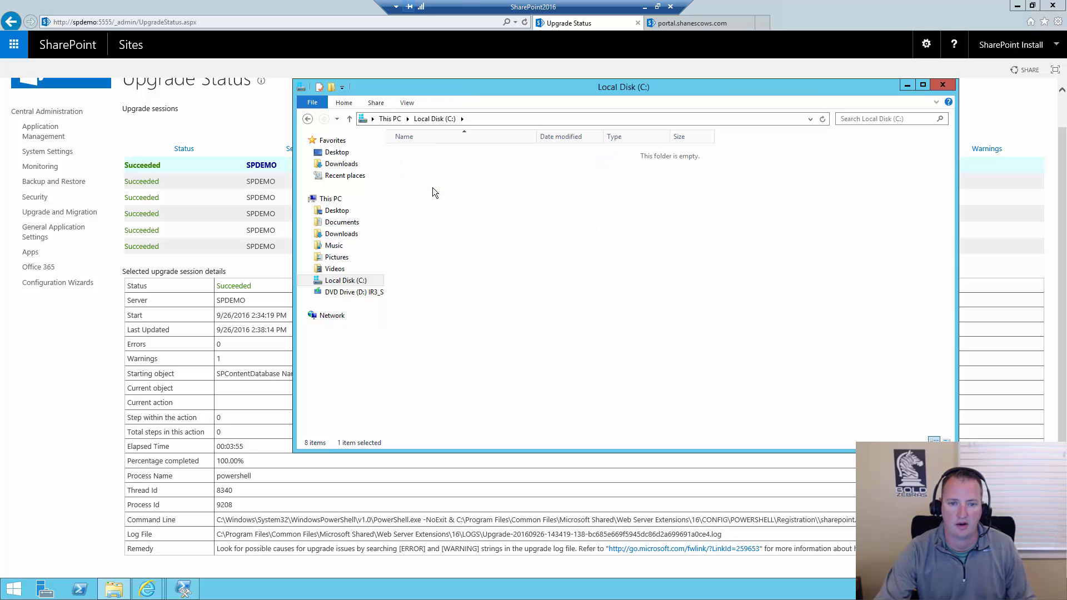
double_click(437, 178)
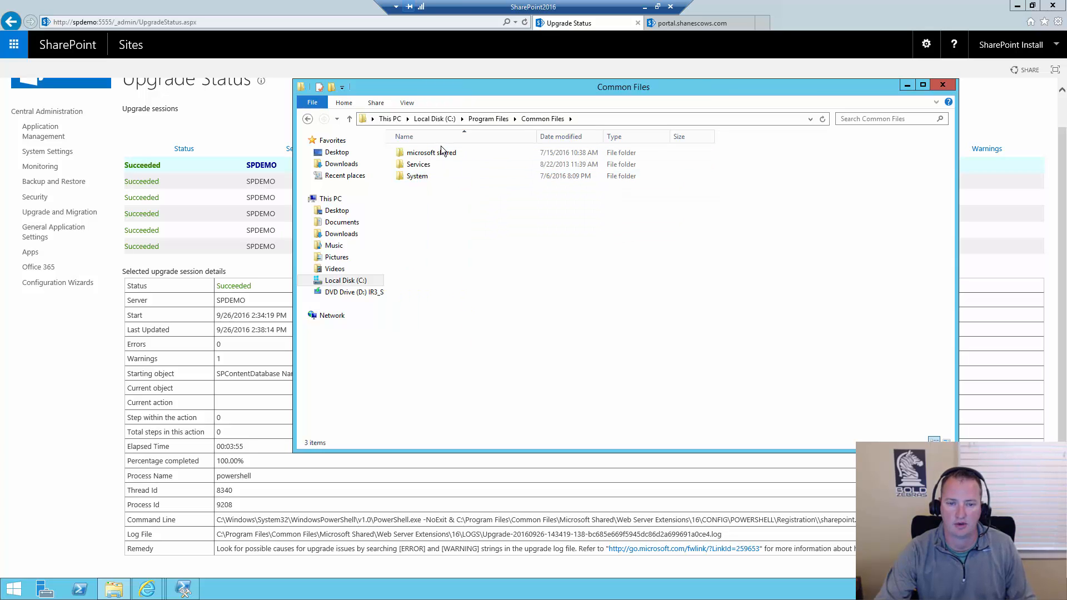
double_click(441, 151)
double_click(443, 269)
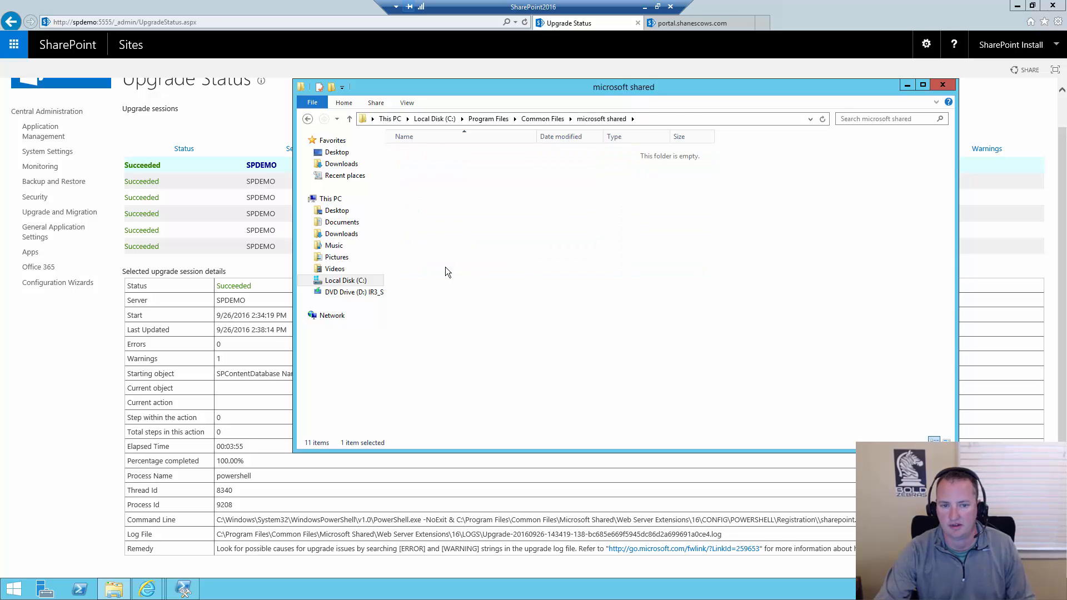
double_click(411, 165)
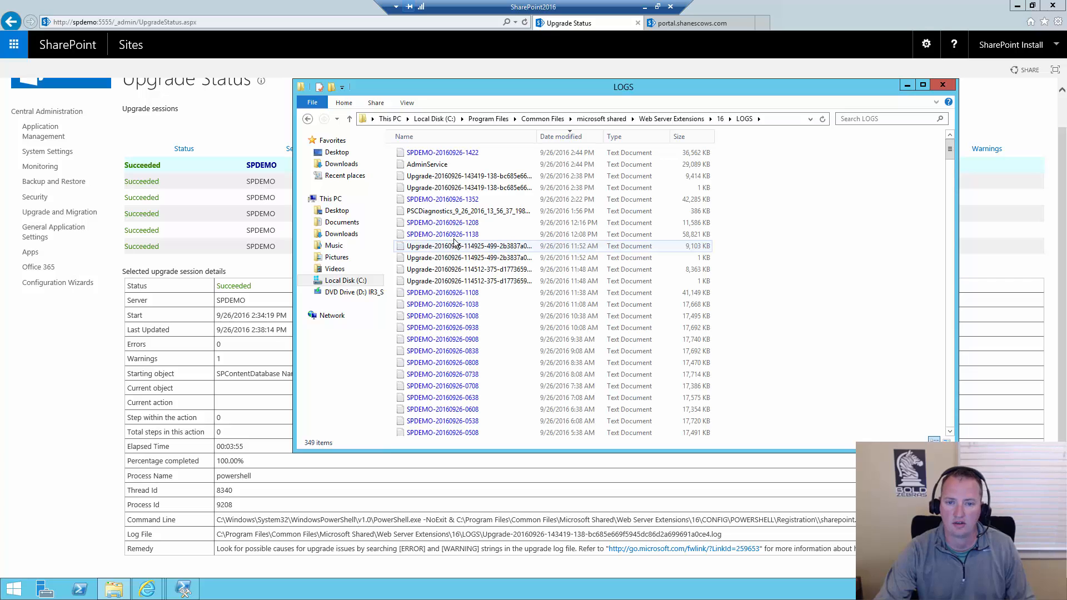
double_click(537, 137)
click(537, 176)
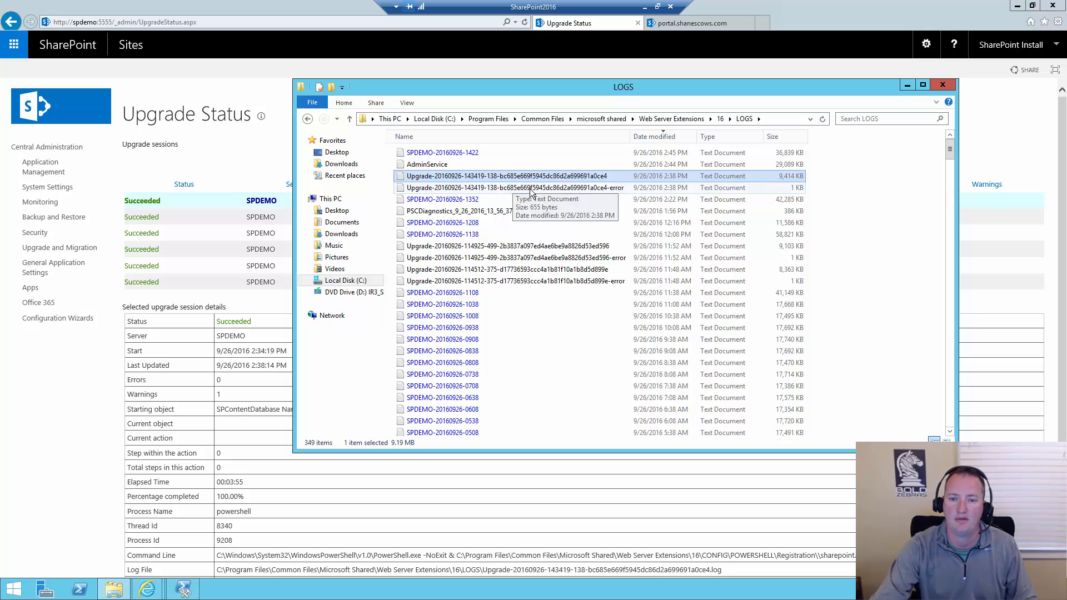
click(531, 189)
double_click(574, 190)
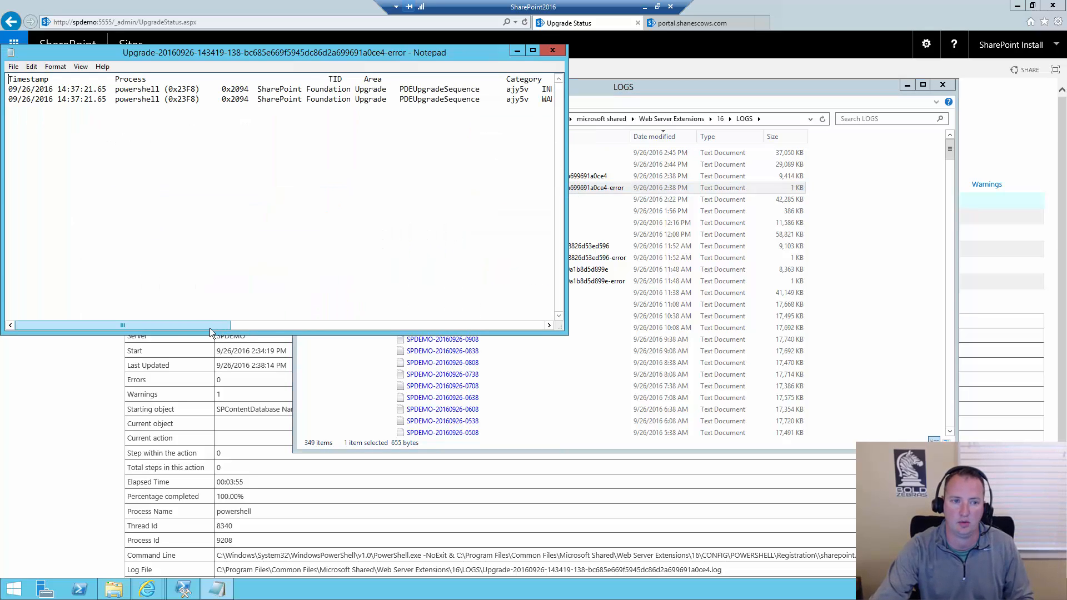
Read the upgrade error log's entries across their full width, and close the log and the LOGS folder
drag(189, 329, 393, 312)
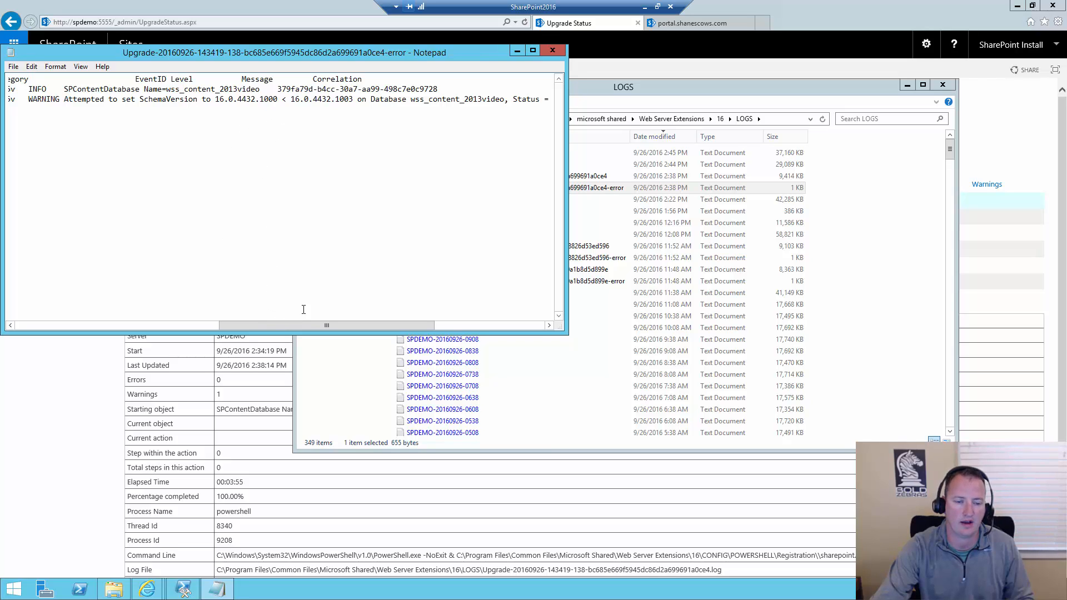
drag(292, 325, 387, 319)
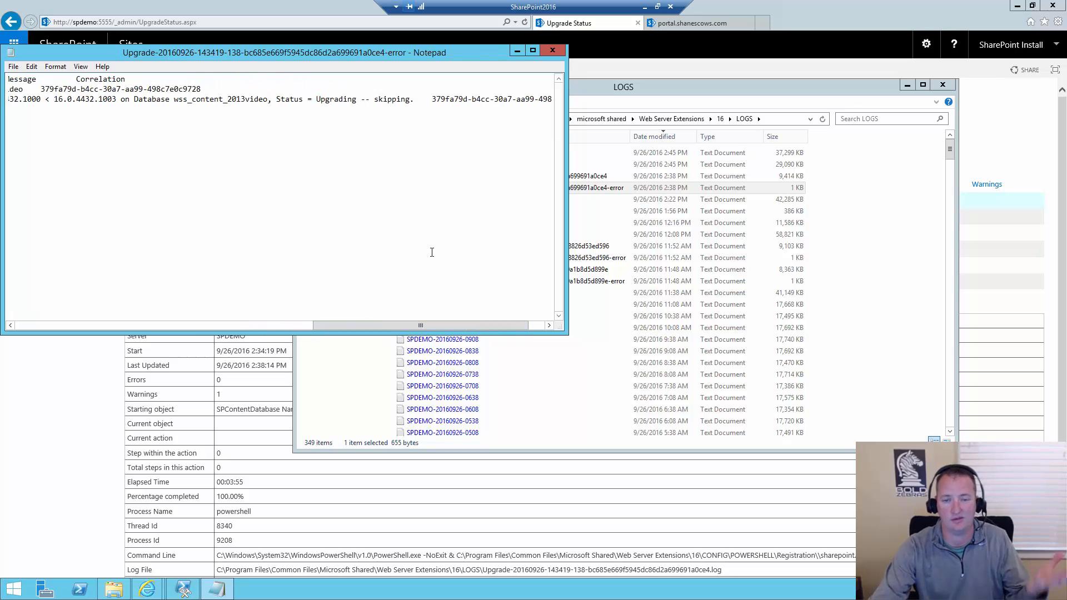
drag(373, 325, 47, 304)
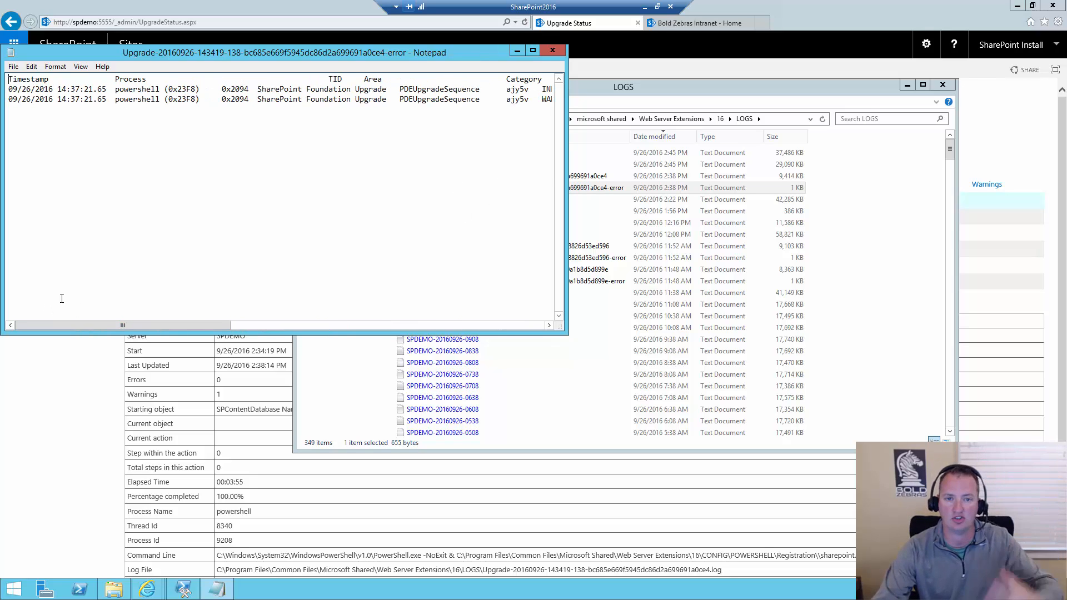
click(561, 51)
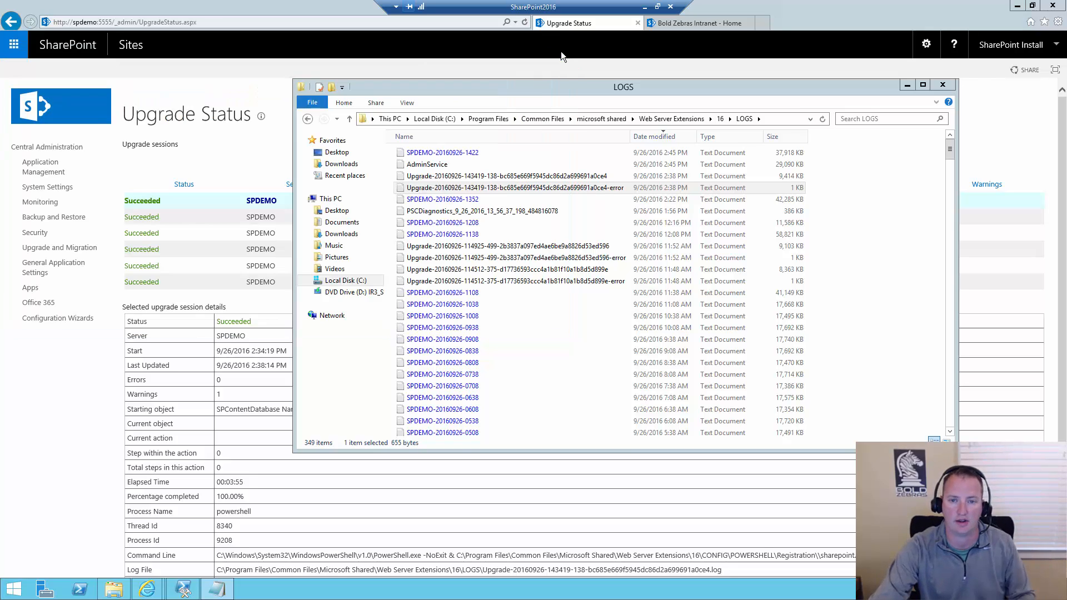
click(483, 177)
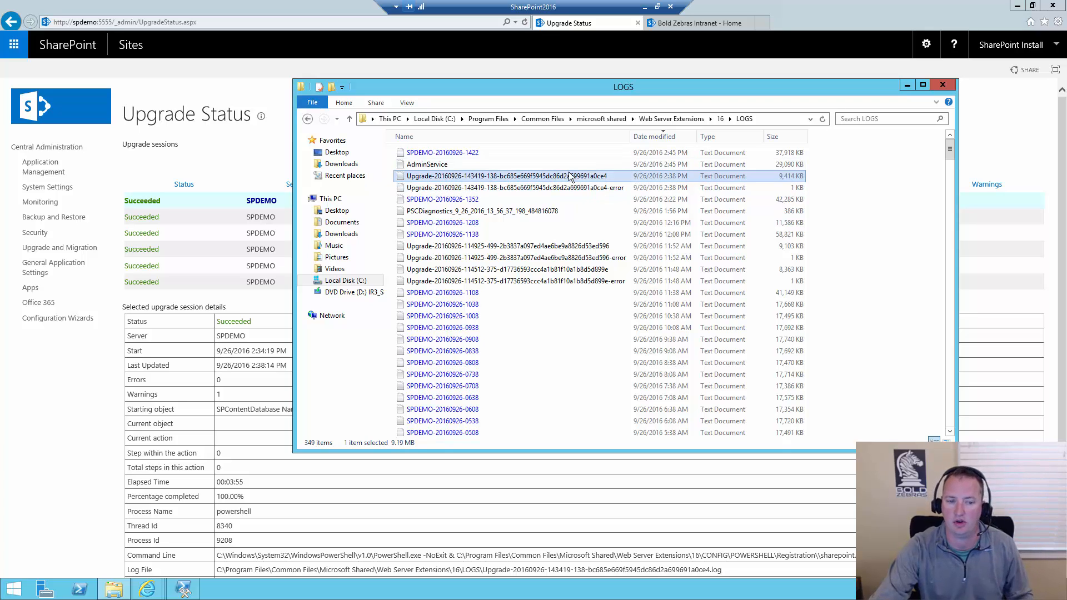
click(944, 88)
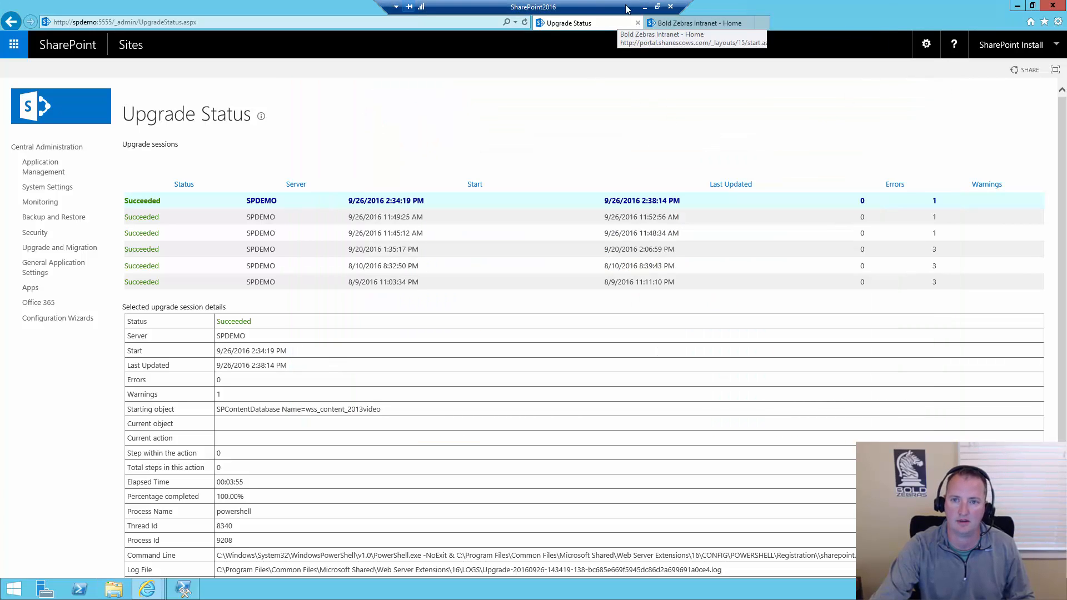
Bring the SnapTimer window back in front of the SharePoint2016 remote session
click(644, 8)
click(452, 594)
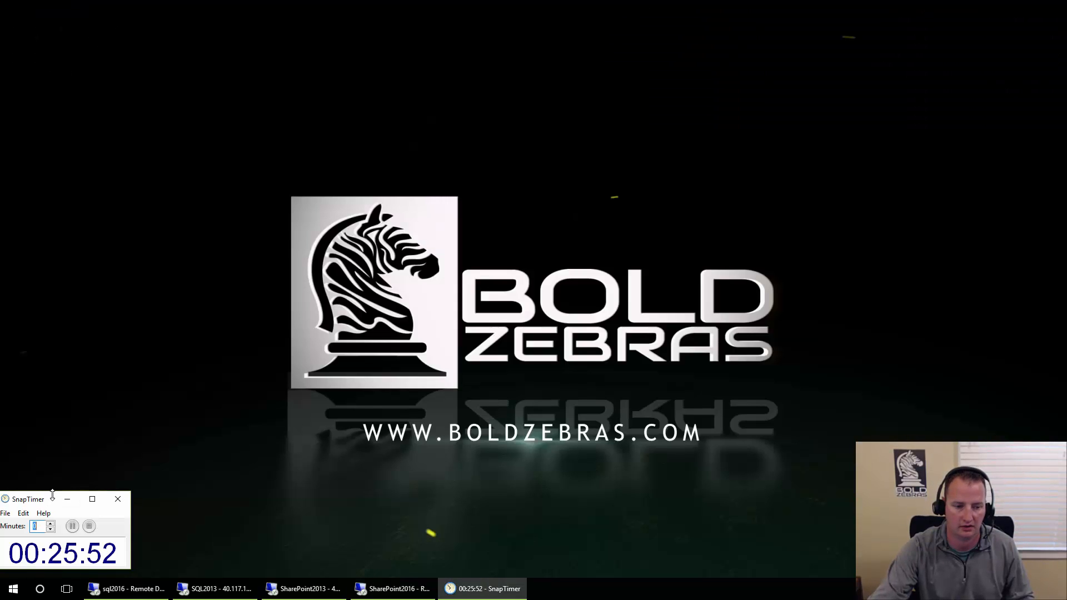
click(369, 589)
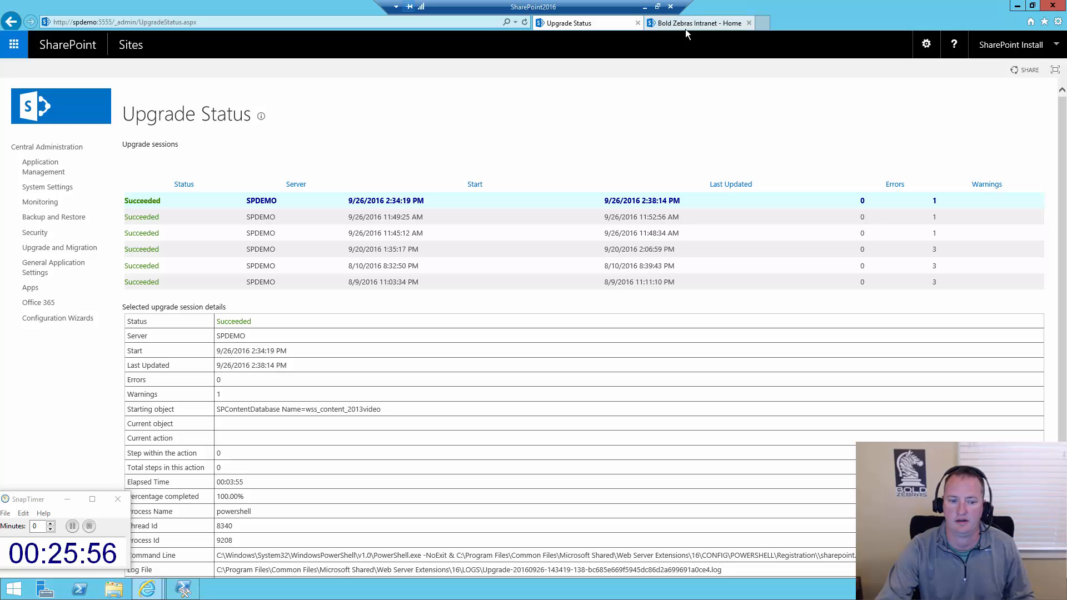
click(695, 24)
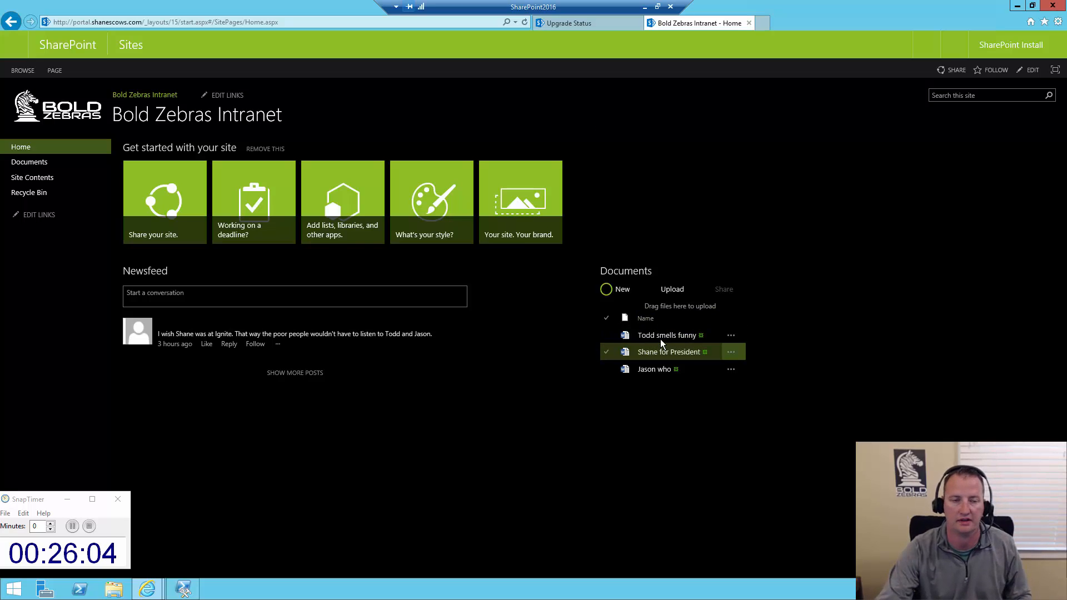
click(242, 22)
click(241, 22)
drag(143, 22, 344, 20)
text(project)
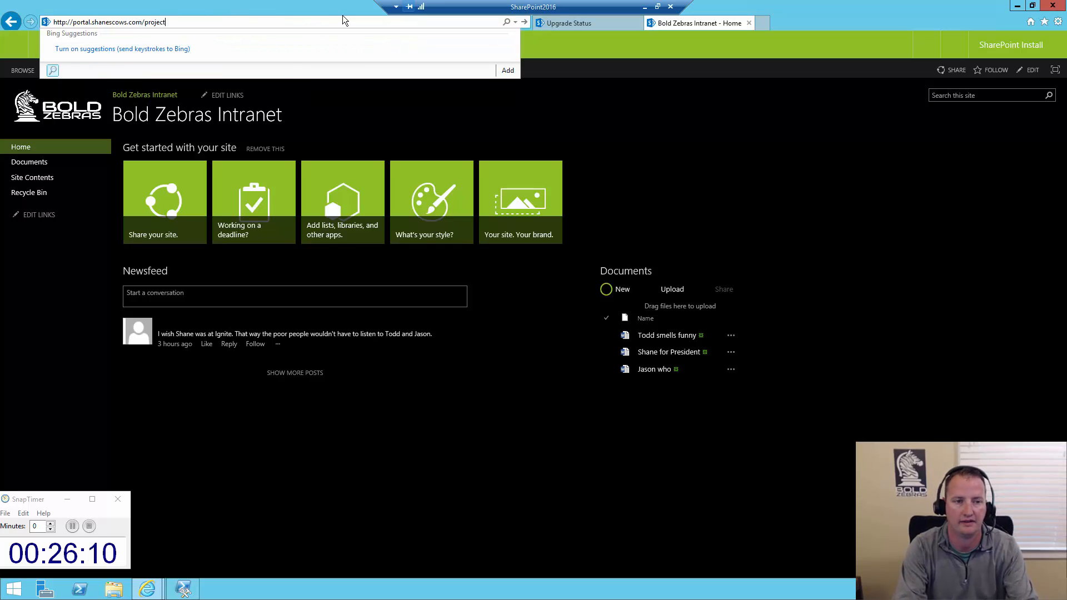
text(s/)
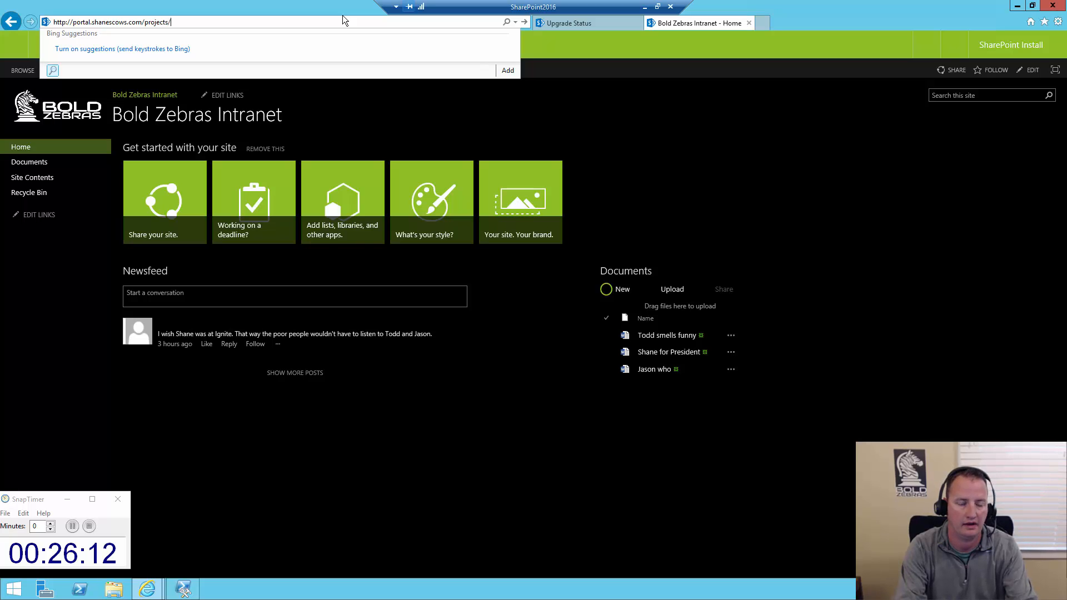
text(was2010)
key(Return)
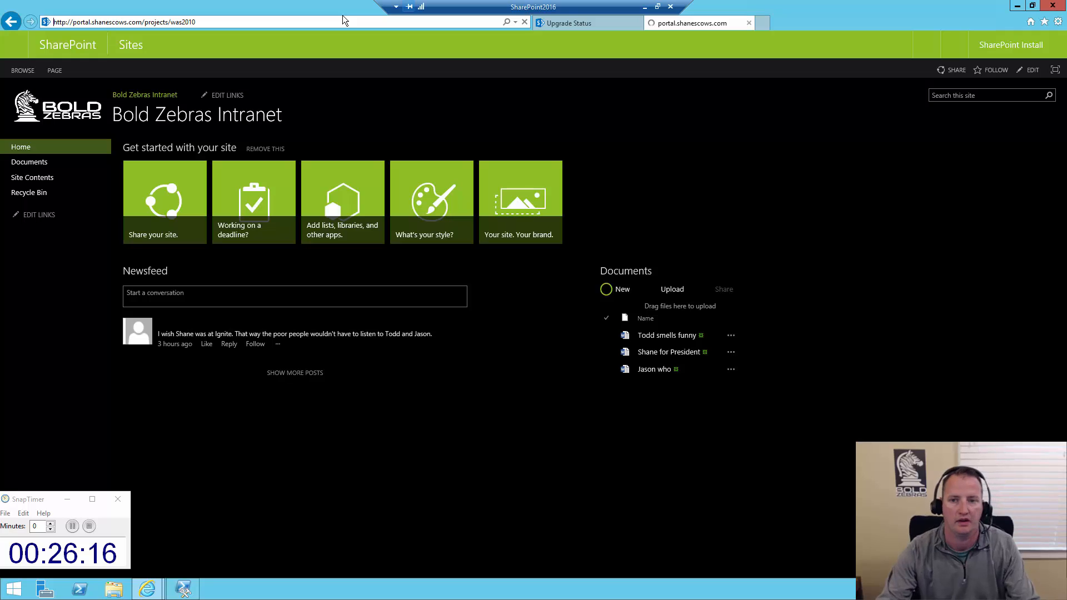